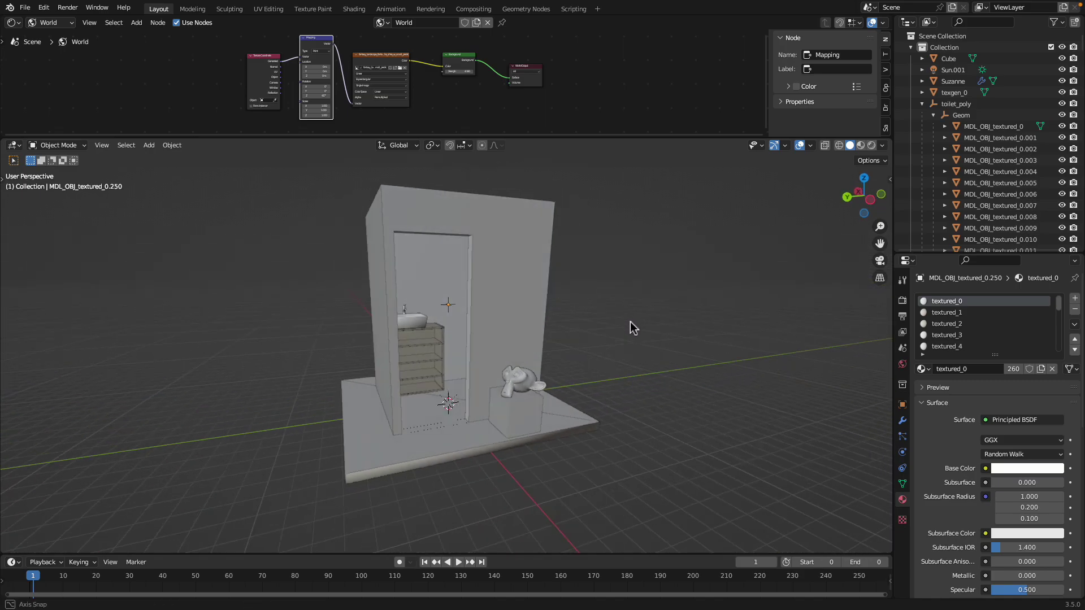
Step: Inspect the toilet room's interior from above in rendered and solid shading, and return to an outside view
click(871, 146)
mouse_move(650, 272)
mouse_down()
mouse_move(644, 365)
mouse_move(540, 377)
mouse_up()
scroll(540, 377, up, 4)
scroll(501, 316, up, 4)
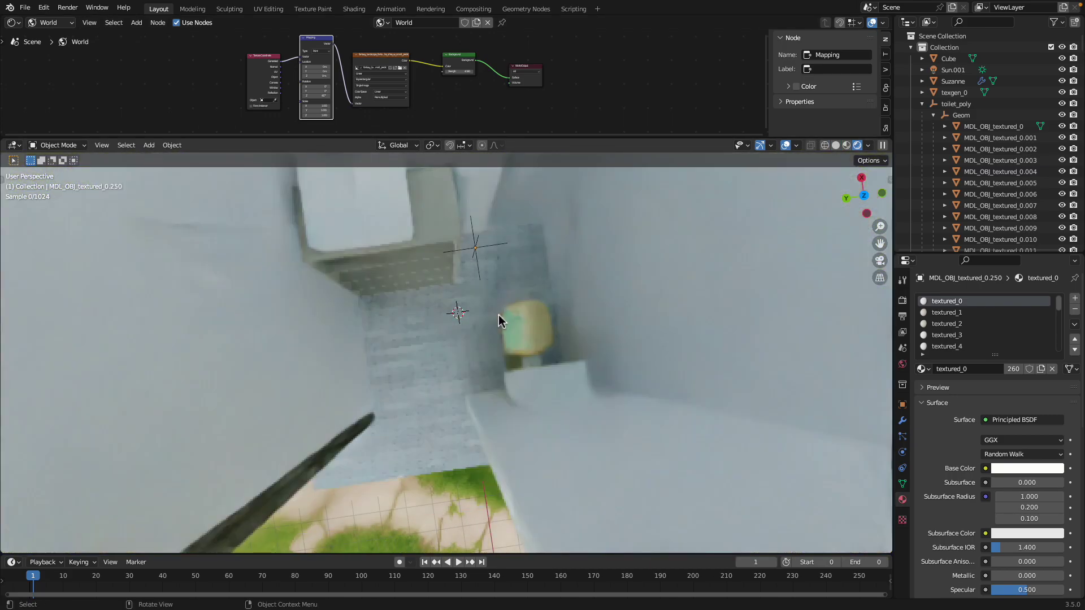
scroll(501, 319, down, 7)
mouse_move(503, 321)
mouse_down()
mouse_move(513, 290)
mouse_move(505, 347)
mouse_move(541, 341)
mouse_move(523, 355)
mouse_move(562, 363)
mouse_move(465, 335)
mouse_move(494, 313)
mouse_up()
click(835, 146)
scroll(464, 334, up, 4)
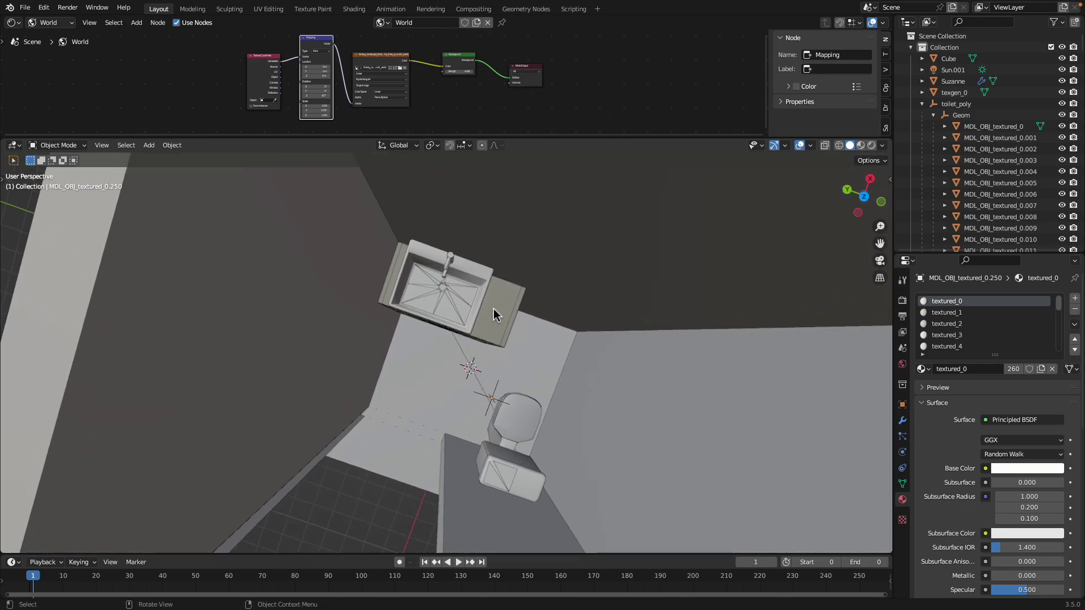
drag(508, 395, 678, 334)
scroll(523, 376, down, 3)
scroll(678, 334, down, 2)
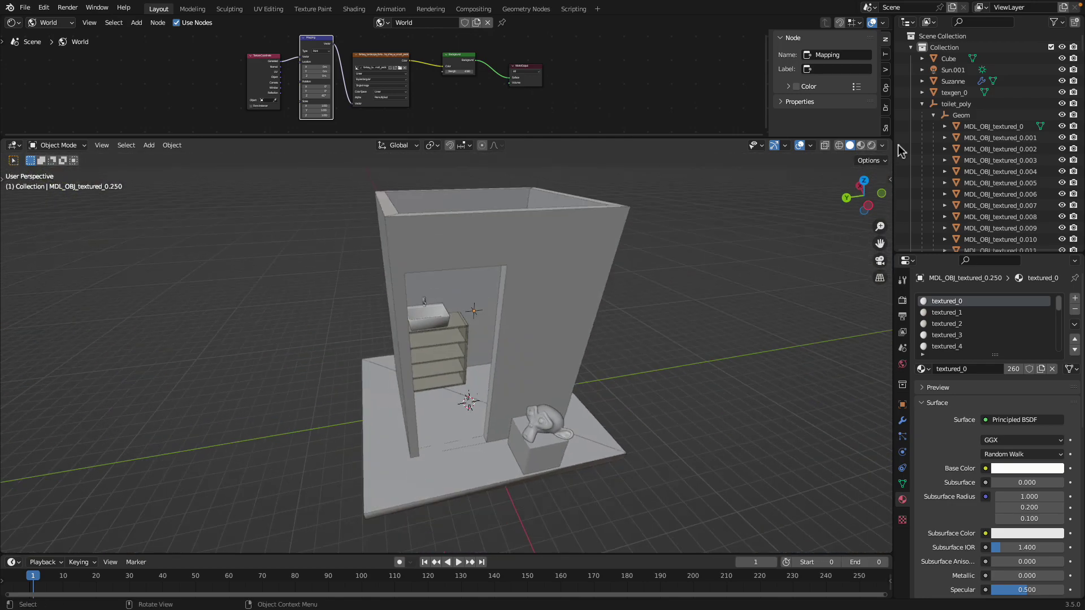
Step: Show the Sanctus material library beside the 3D view, widen it and choose the Wood category
click(886, 173)
click(886, 351)
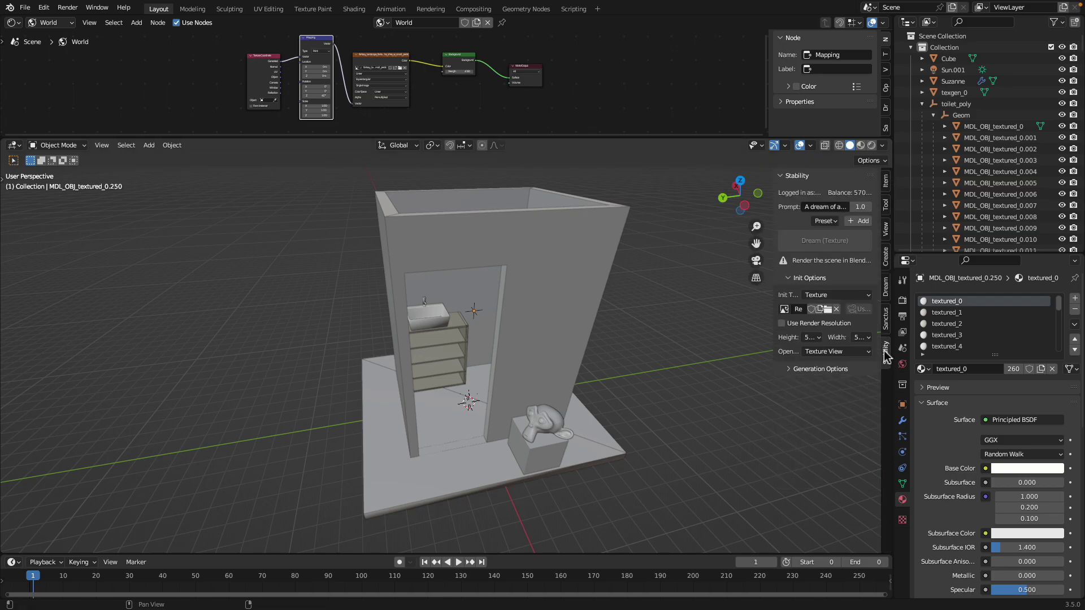
click(885, 321)
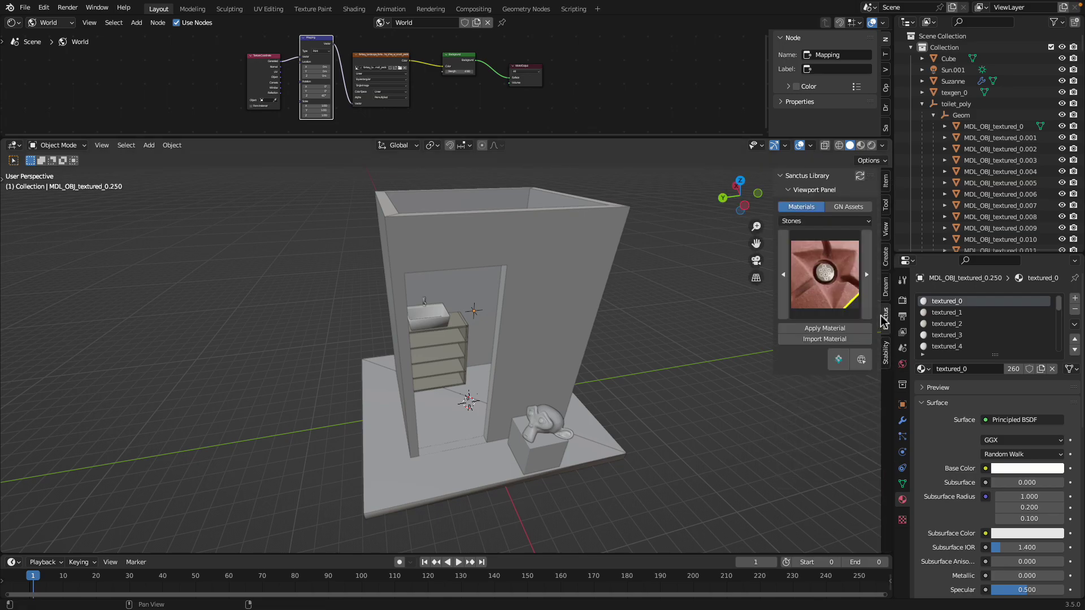
click(774, 261)
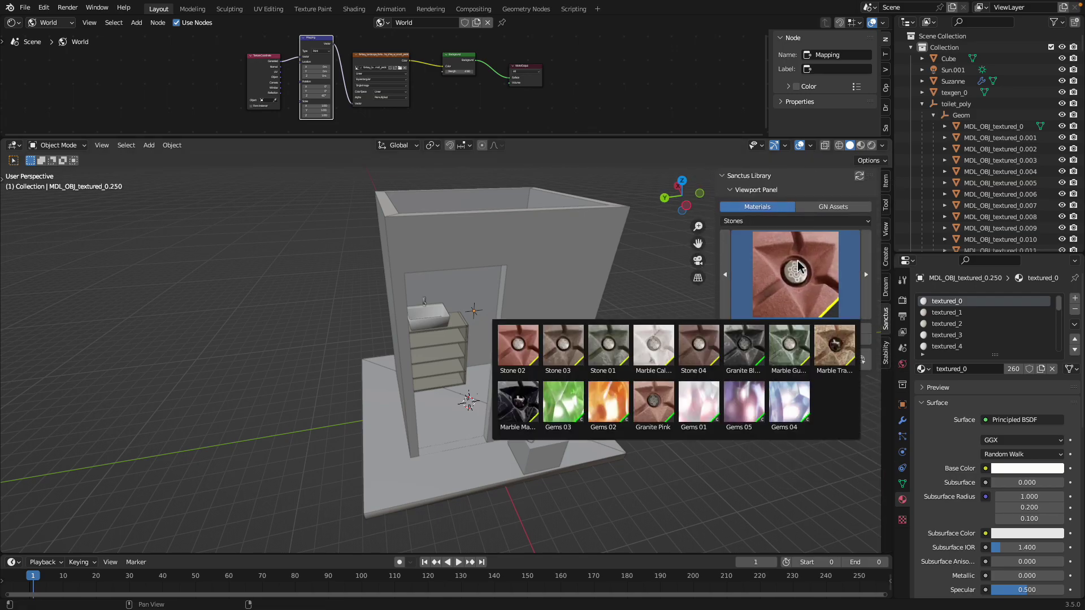
click(807, 221)
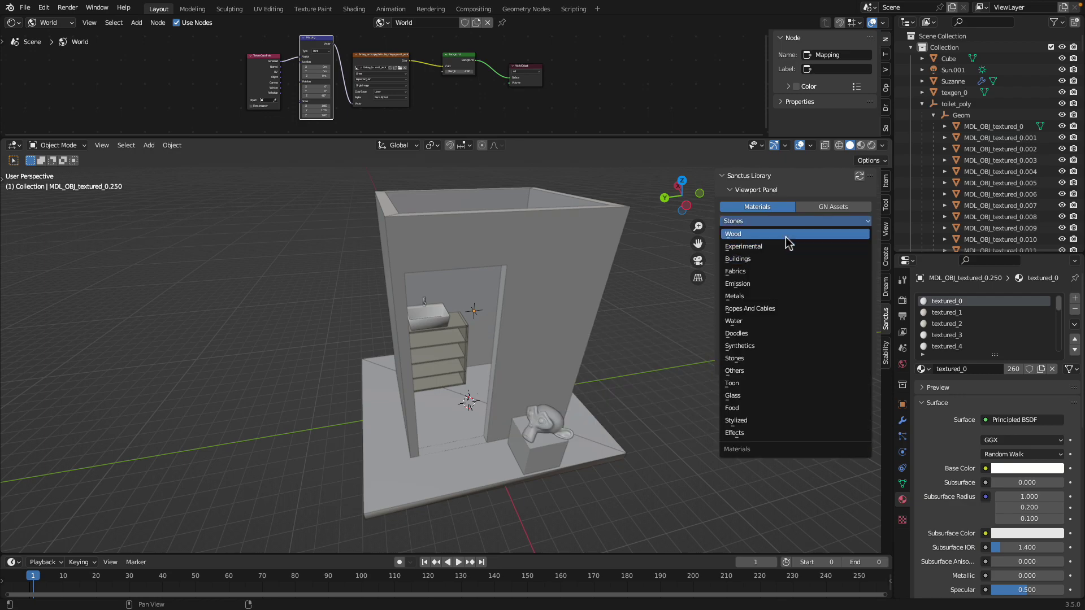
click(785, 235)
click(774, 278)
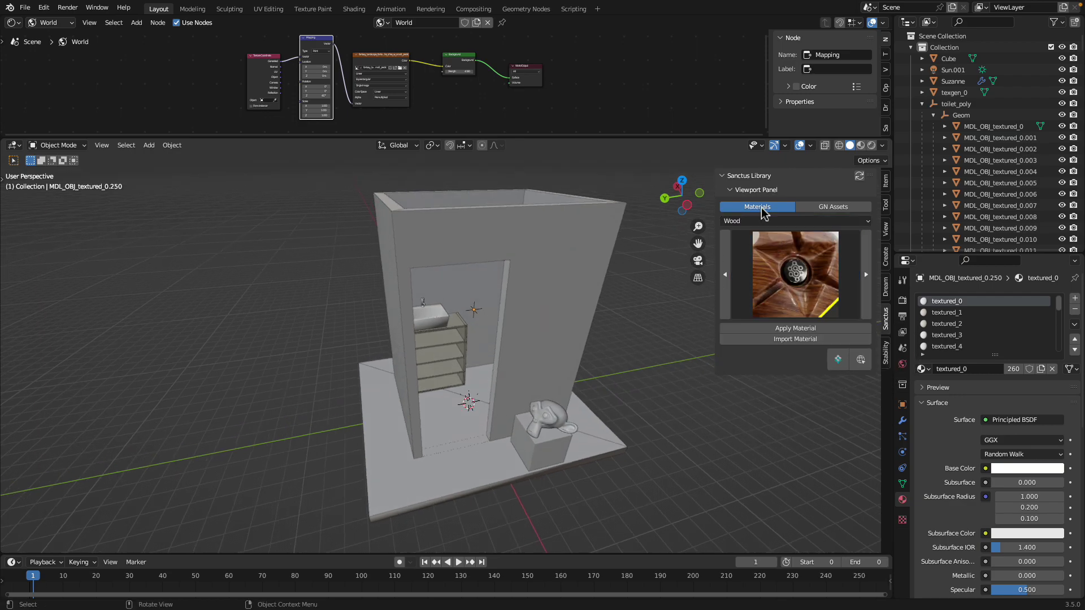
Step: Display the scene in rendered shading, close the viewport sidebar and view the building from its doorway corner
click(872, 145)
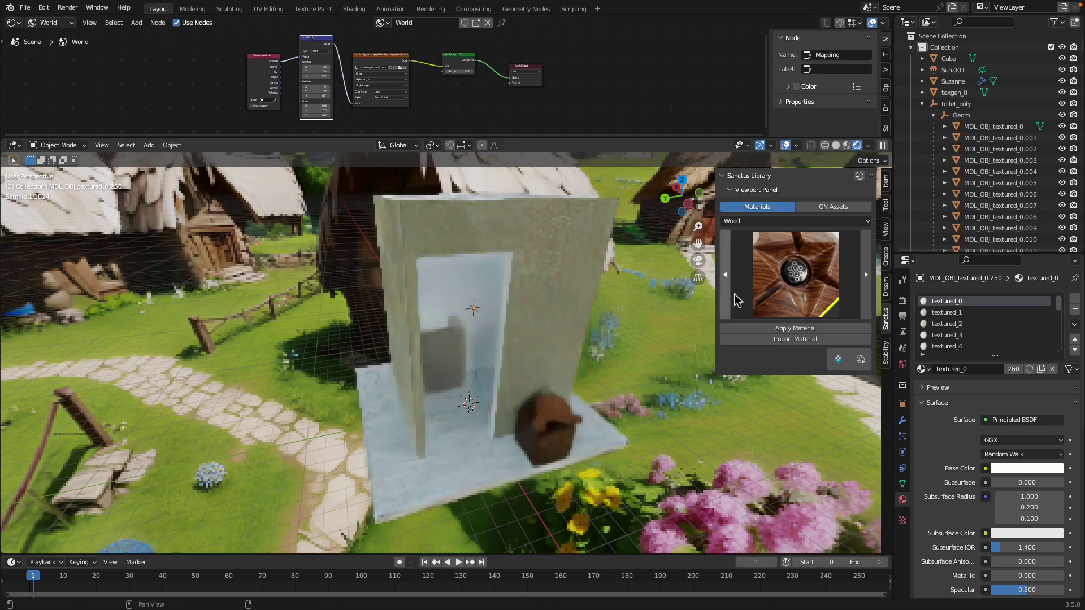
click(725, 283)
key(n)
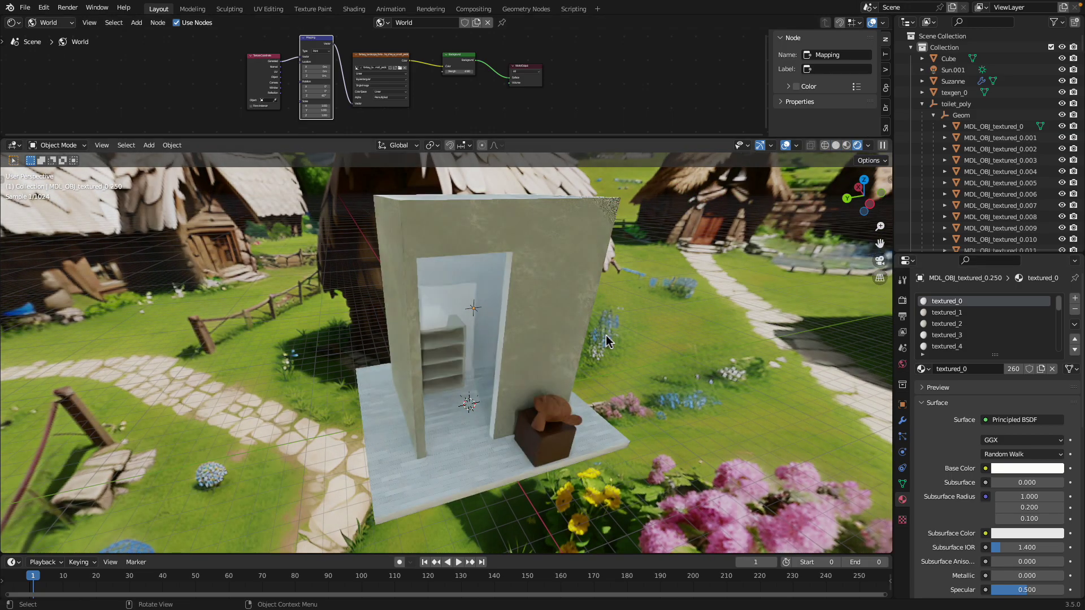
drag(619, 304, 650, 306)
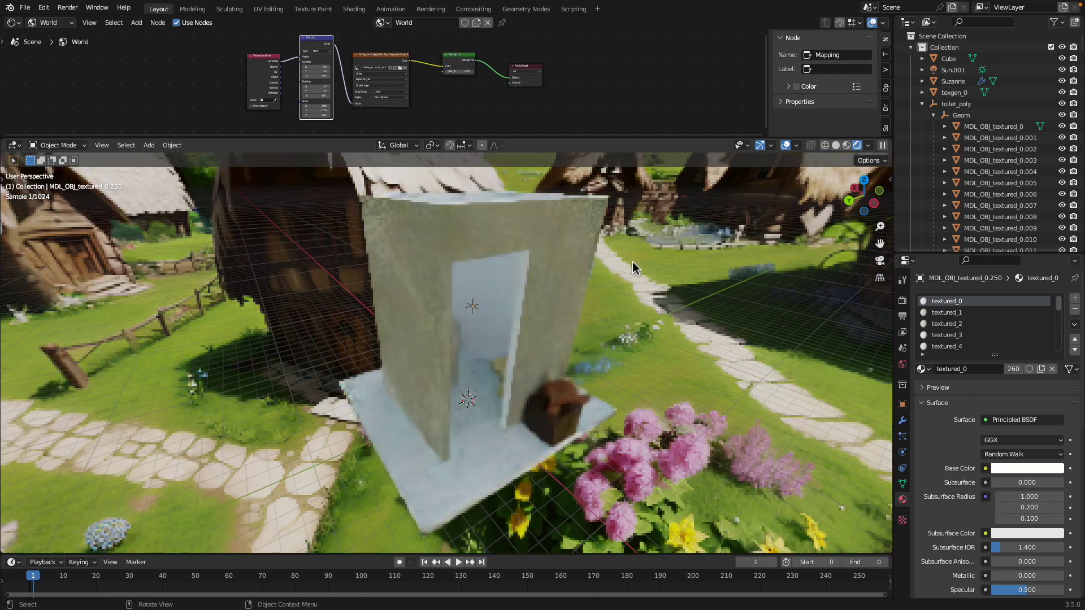
drag(659, 259, 685, 259)
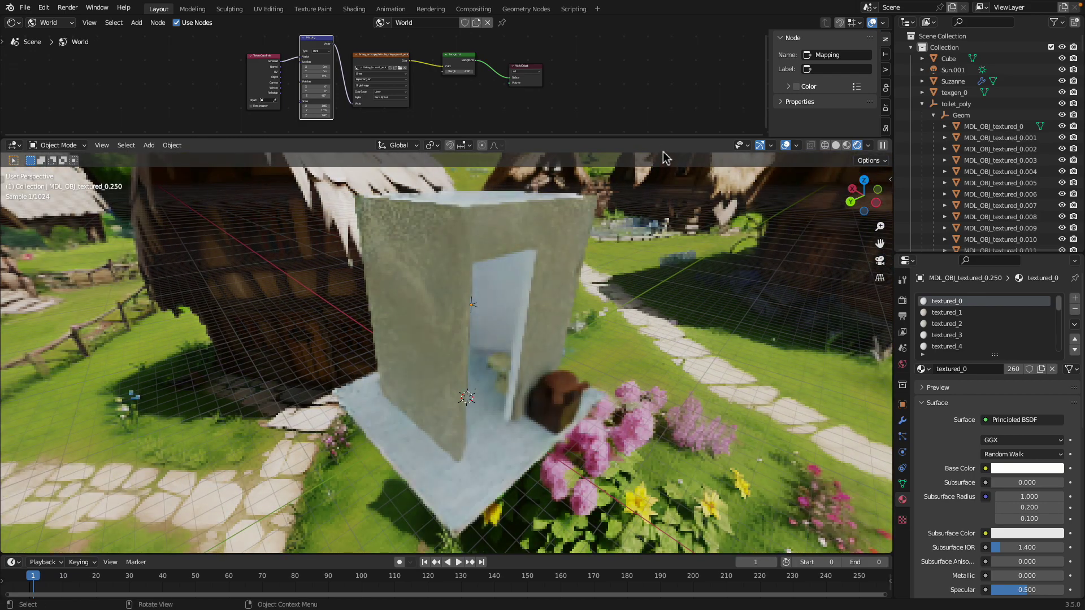
Step: Enlarge the node editor and set the world Mapping node's Z rotation to 485°
drag(664, 138, 664, 98)
drag(634, 220, 603, 157)
drag(626, 97, 629, 232)
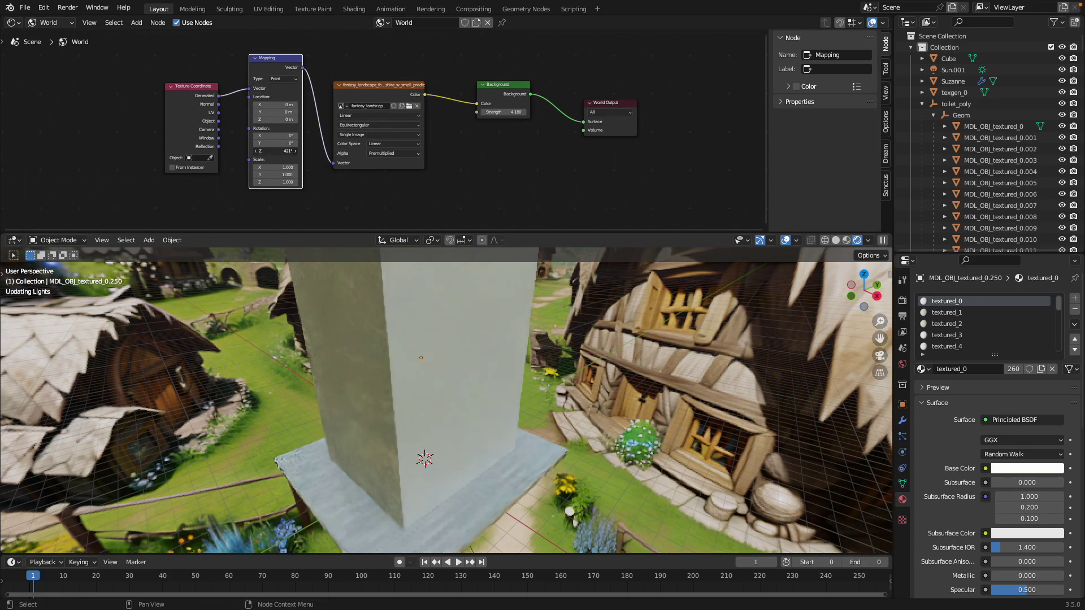
mouse_move(275, 151)
mouse_down()
mouse_move(292, 151)
mouse_move(271, 156)
mouse_move(285, 156)
mouse_up()
scroll(248, 131, up, 3)
drag(242, 85, 239, 92)
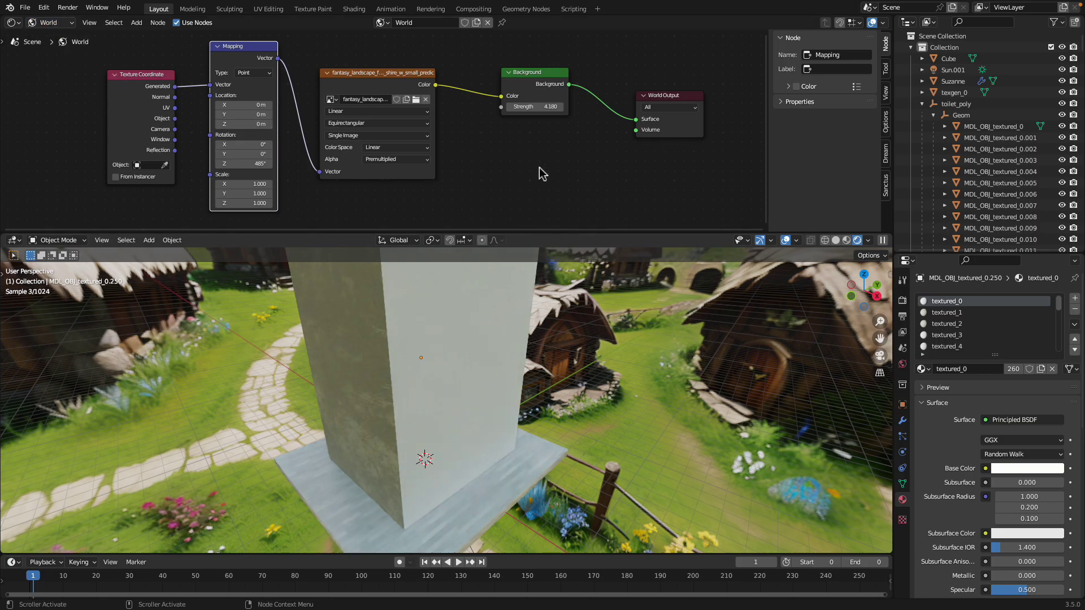
Step: Shrink the node editor, switch to solid shading and hide the building's rear wall
drag(591, 233, 594, 149)
scroll(593, 288, down, 2)
drag(604, 288, 577, 254)
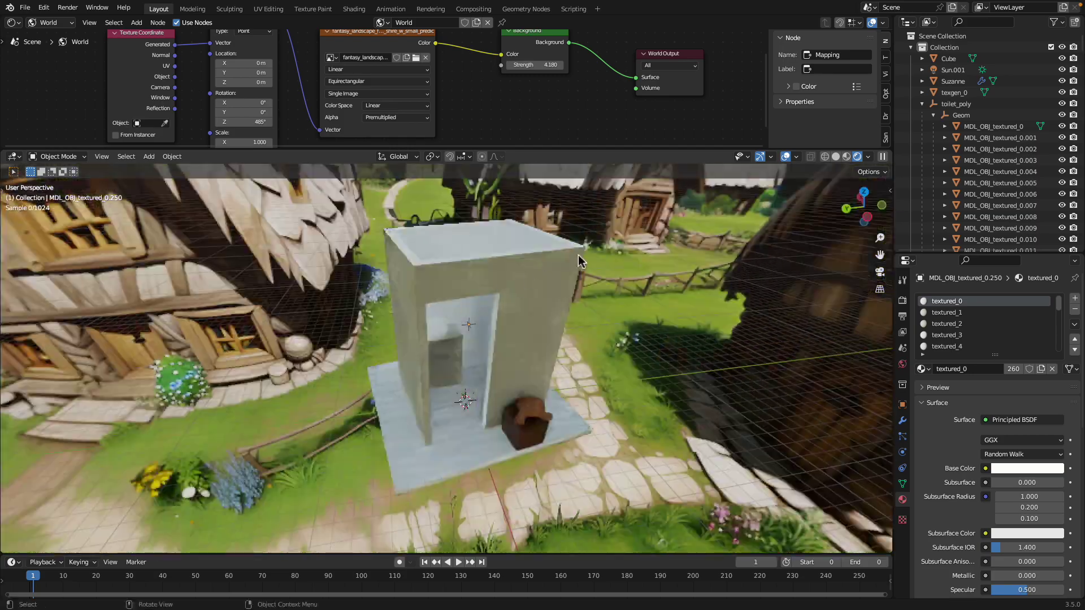
click(836, 157)
mouse_move(613, 289)
mouse_down()
mouse_move(460, 247)
mouse_move(366, 255)
mouse_move(479, 308)
mouse_move(474, 348)
mouse_up()
click(479, 311)
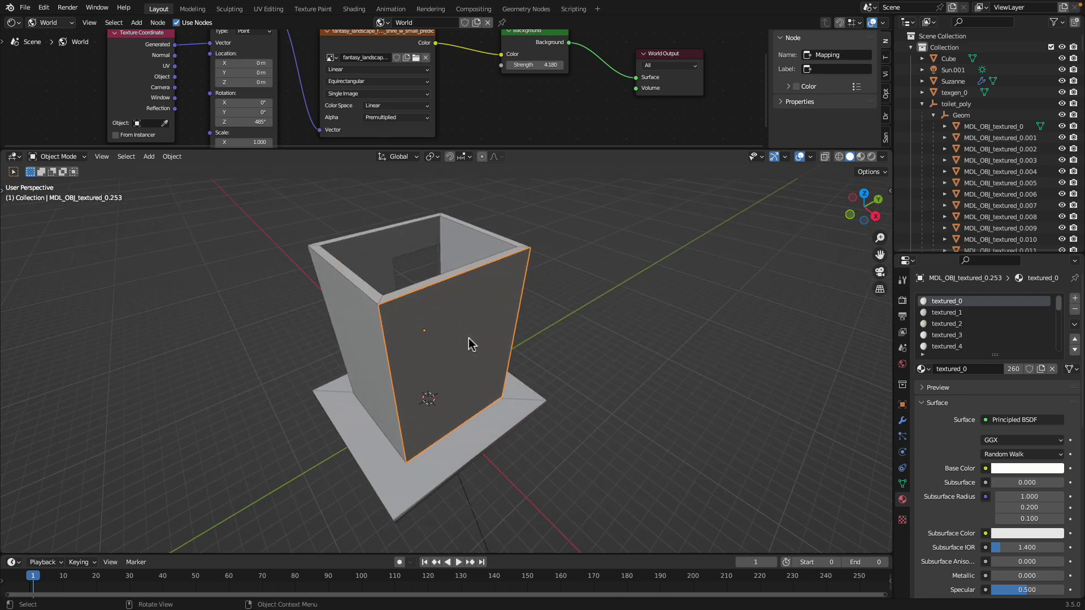
key(h)
drag(464, 338, 604, 274)
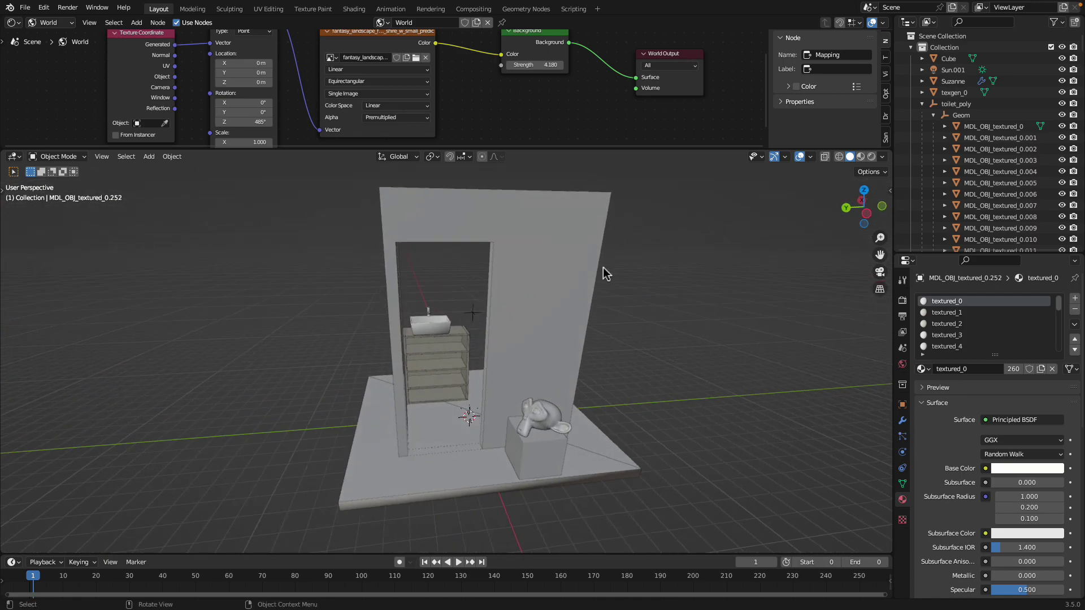
Step: Inspect the toilet, washbasin and shelf inside the opened building in rendered shading
click(872, 157)
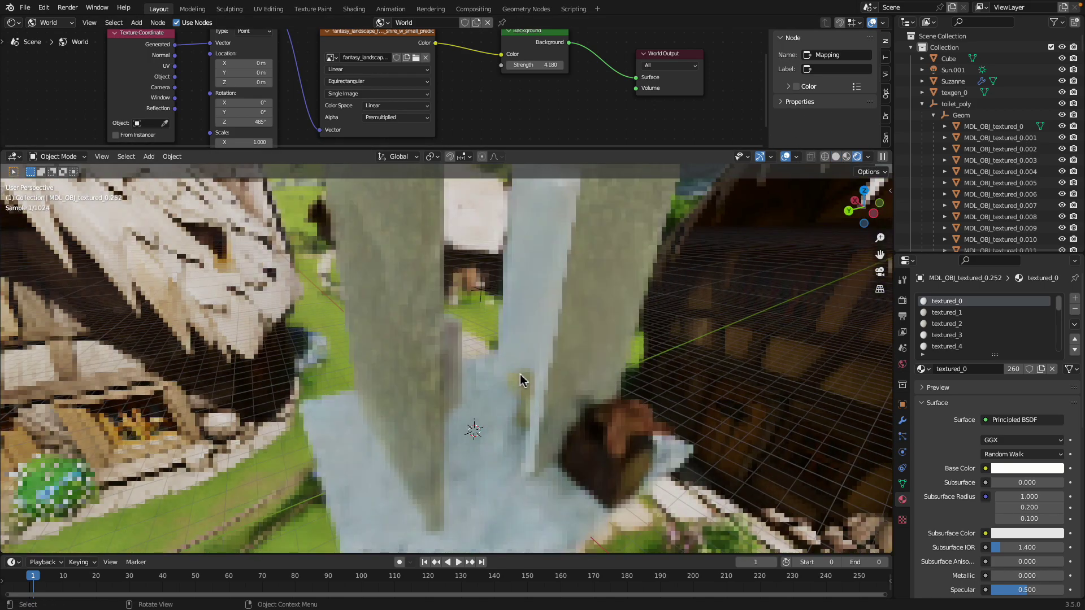
drag(520, 379, 441, 383)
scroll(438, 346, up, 3)
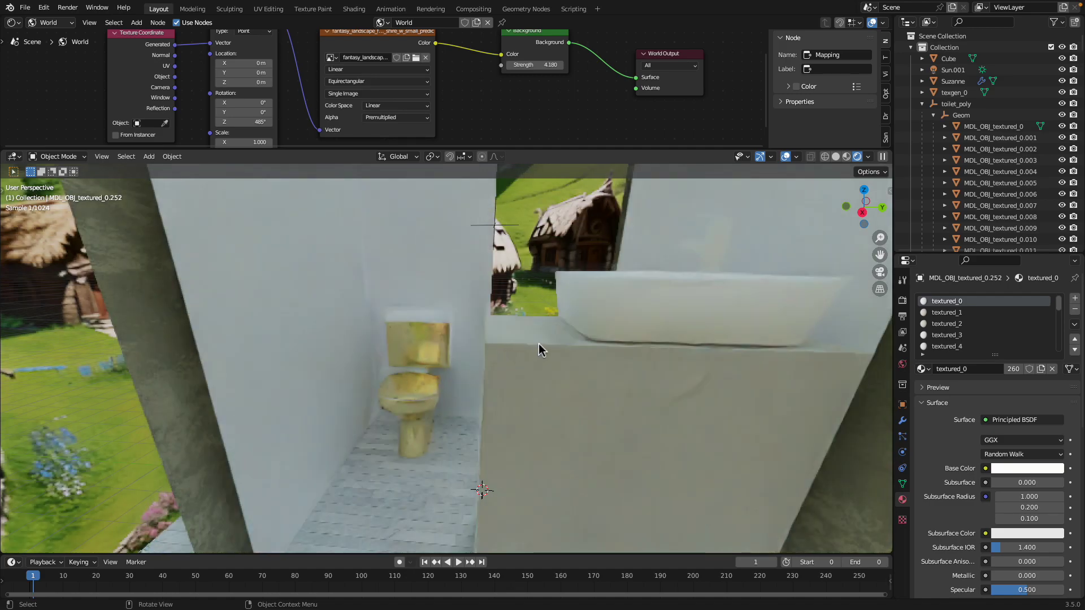
drag(540, 350, 431, 236)
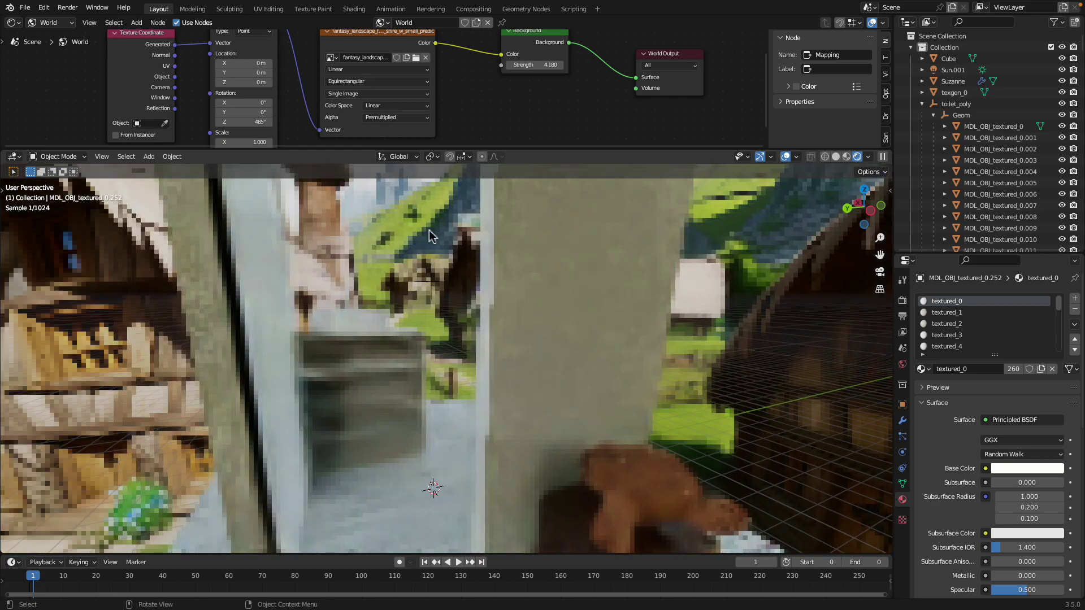
Step: Rotate the environment background by setting the Mapping node's Z rotation to 531°
drag(403, 115, 431, 89)
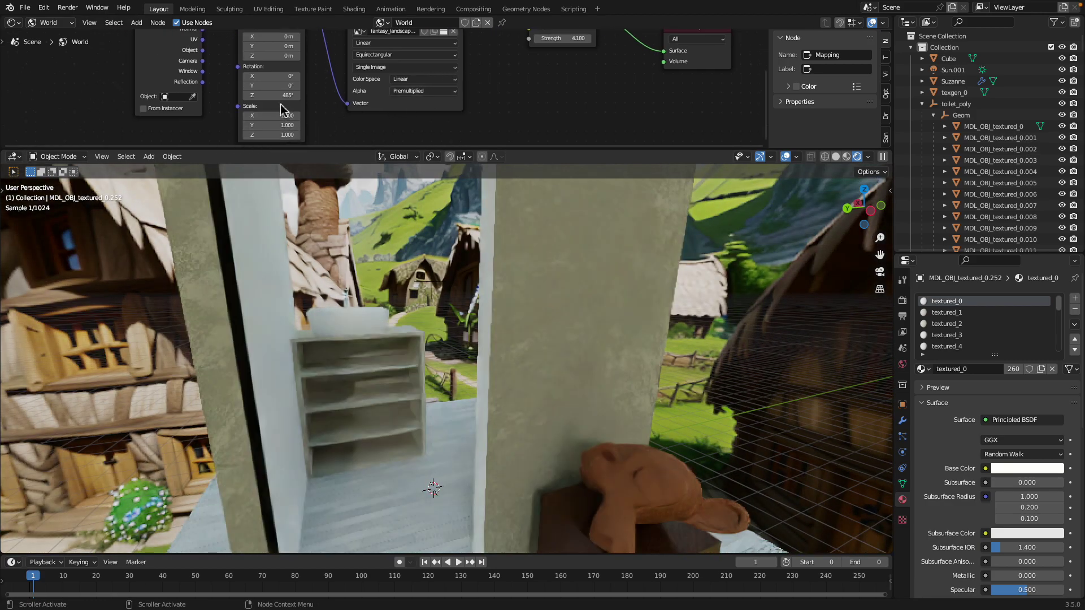
drag(271, 94, 296, 95)
scroll(376, 294, down, 1)
drag(379, 299, 422, 322)
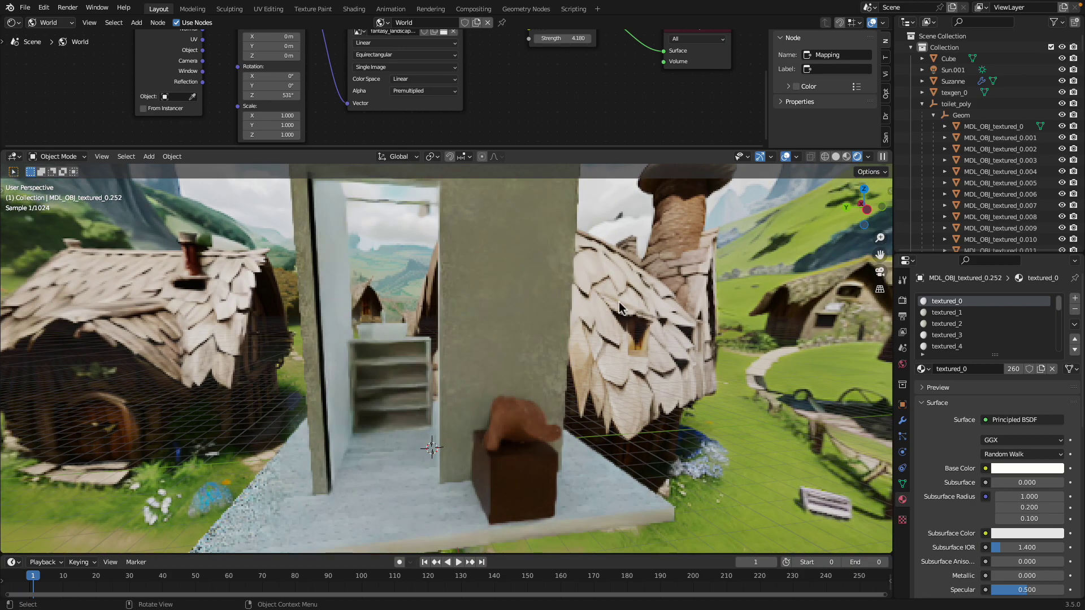
Step: Check the building's materials in material preview shading and return to solid shading
click(836, 158)
click(861, 159)
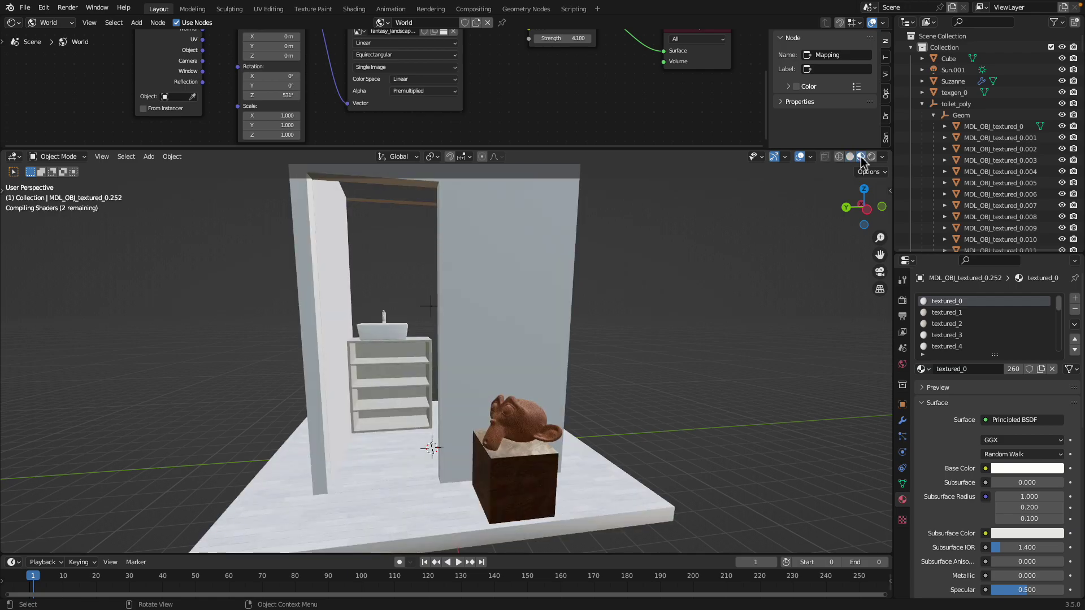
scroll(768, 236, left, 3)
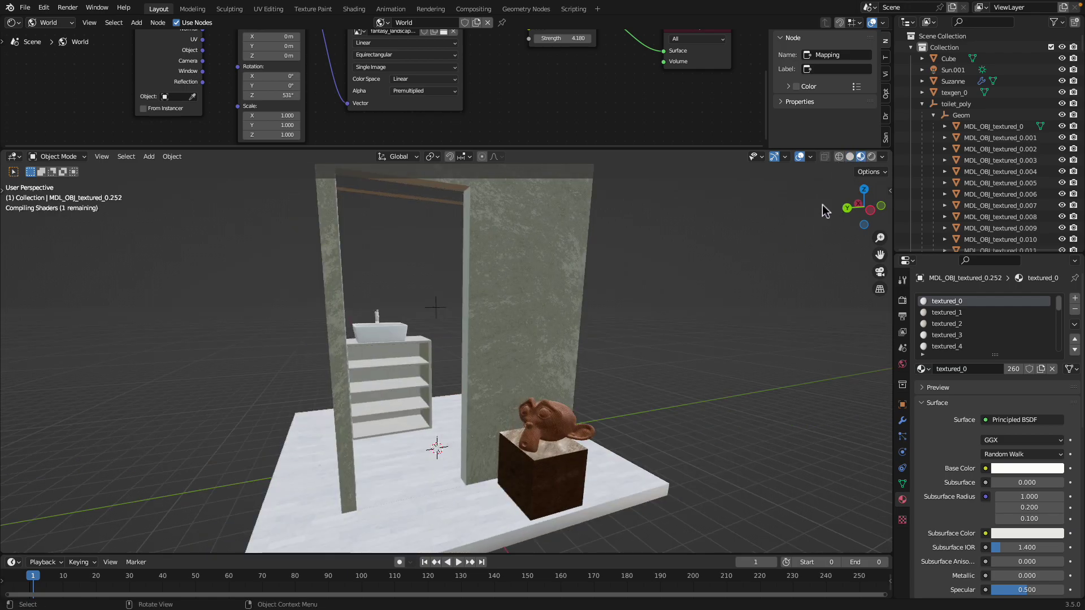
click(850, 157)
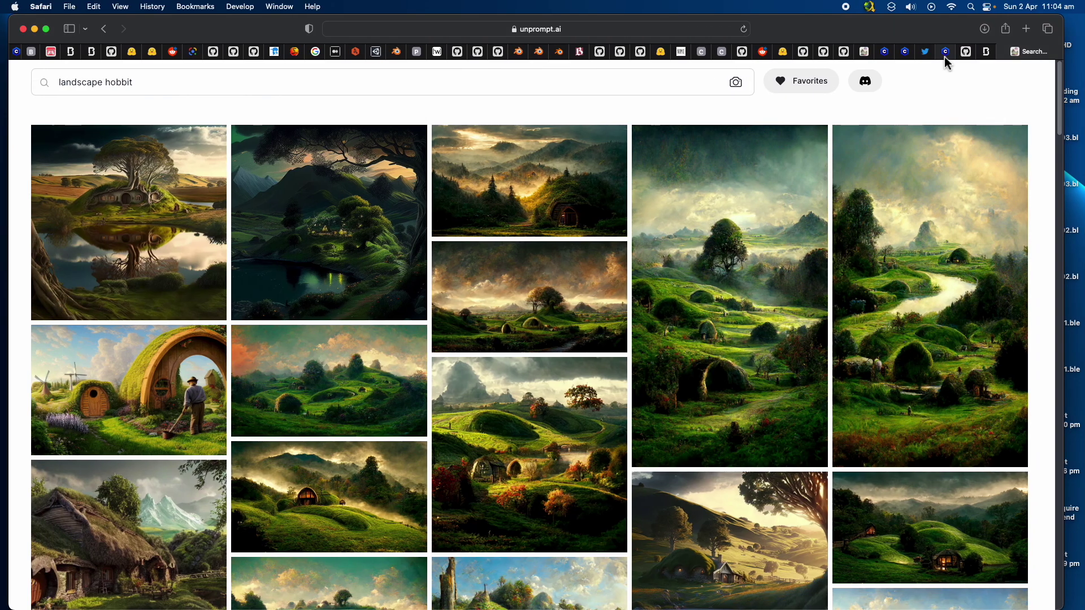
Step: Switch to the Blockade Labs skybox page in Safari and look around the hobbit-village panorama
click(987, 52)
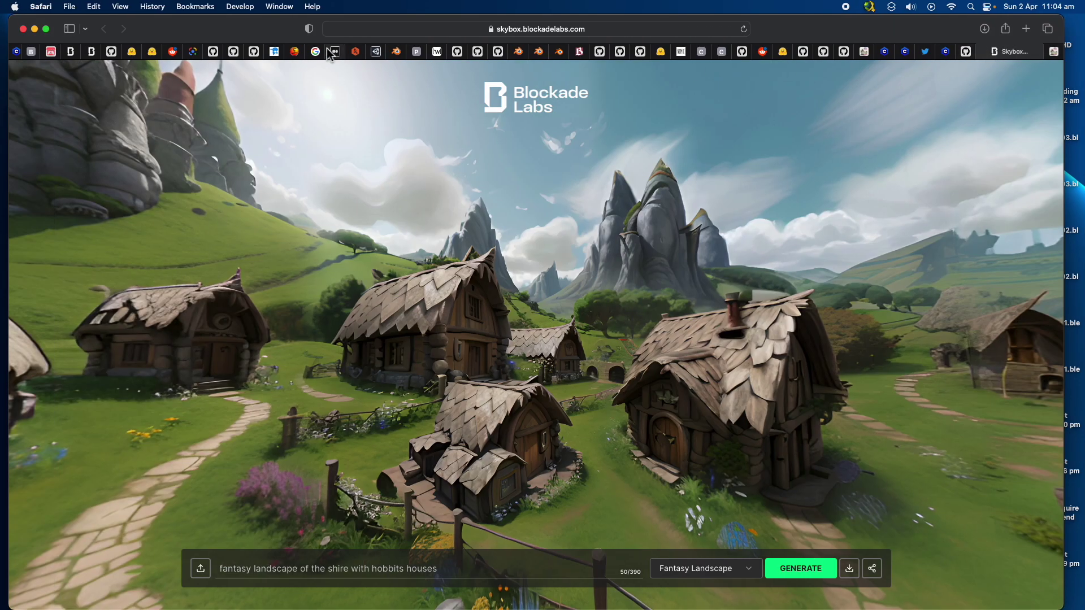
drag(570, 242, 445, 378)
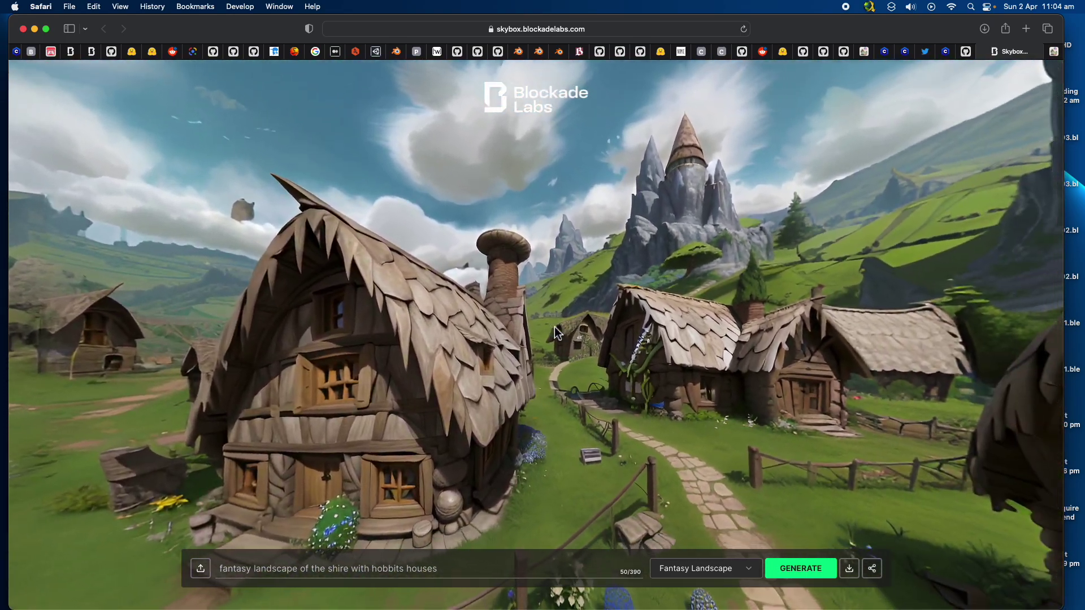
drag(487, 360, 671, 308)
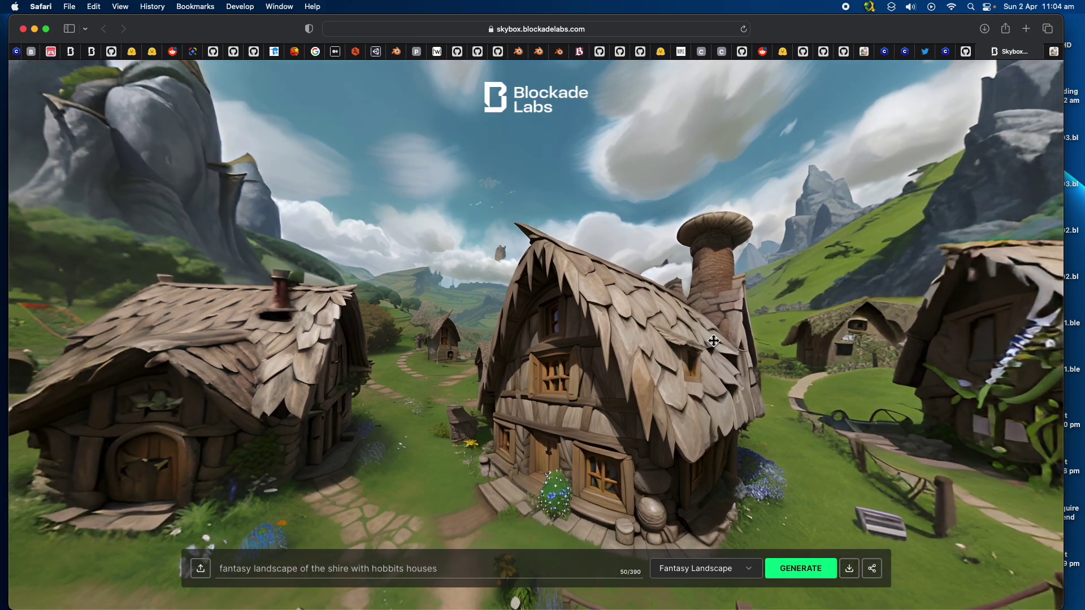
Step: View the hdr-expandnet repository on GitHub, then return to the Blockade Labs skybox and pan around it
click(967, 52)
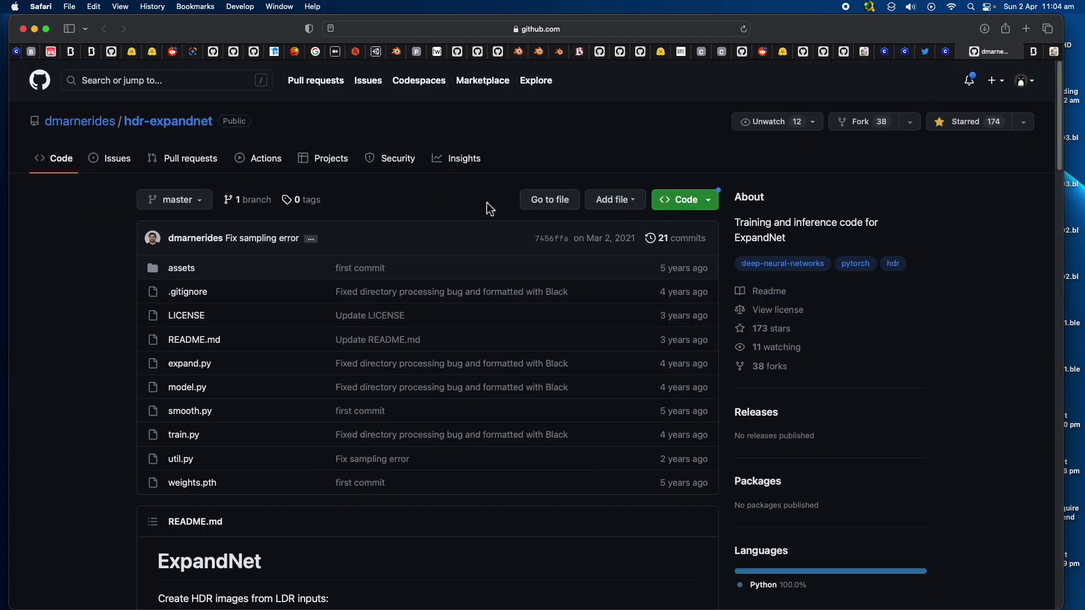
click(1035, 52)
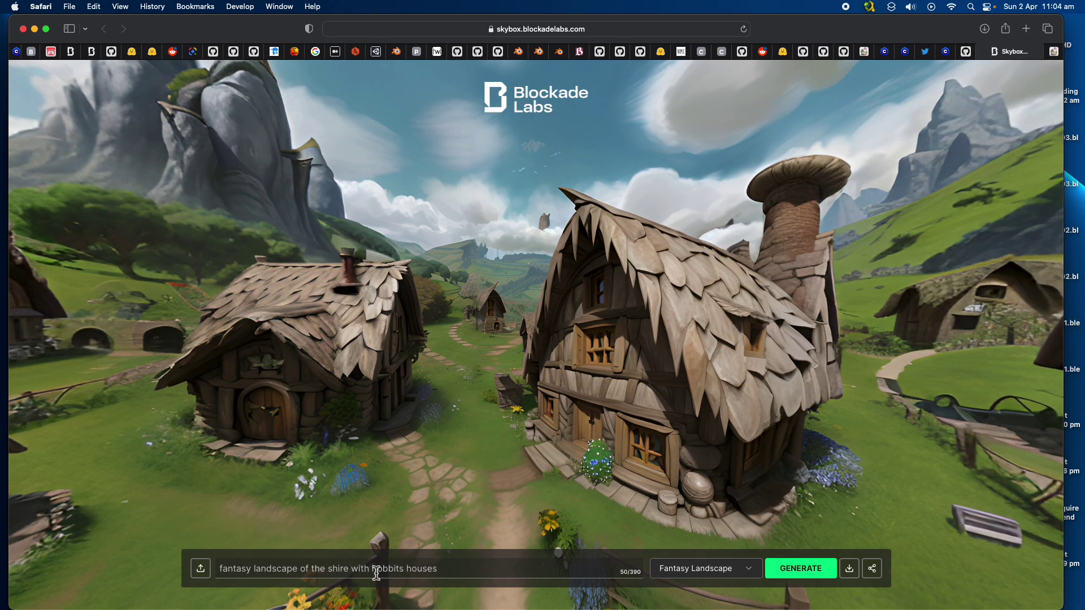
drag(616, 436, 526, 296)
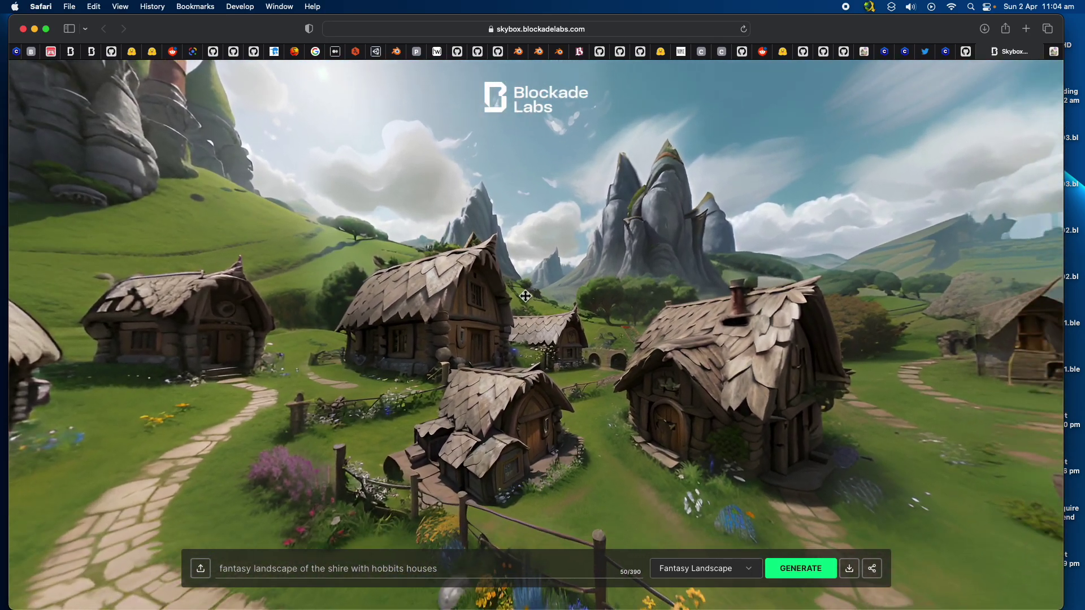
Step: Browse the "landscape hobbit" image results and their prompts on unprompt.ai
click(1057, 55)
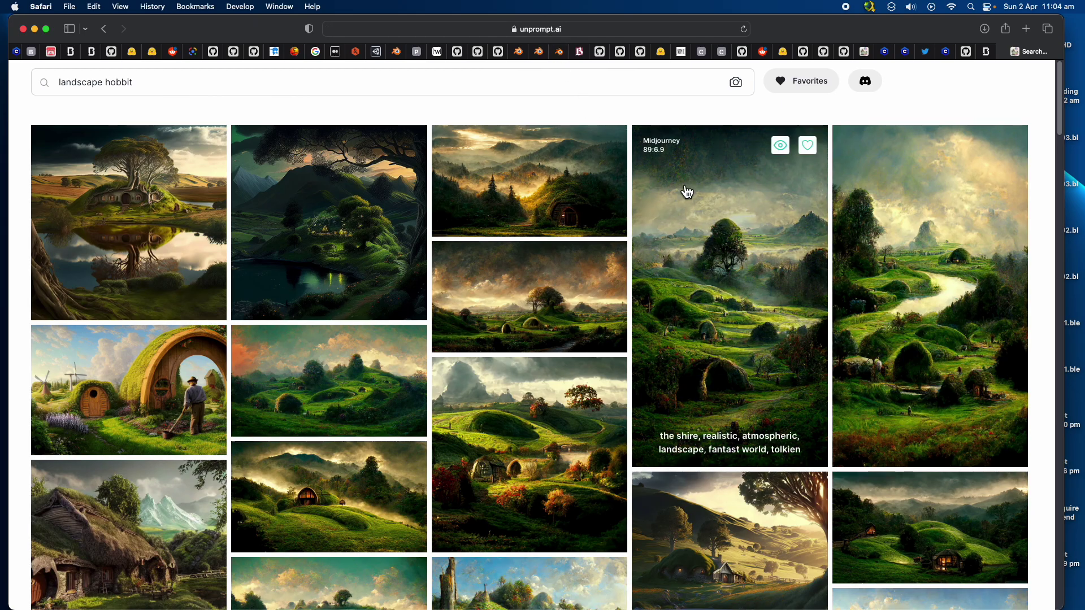
scroll(571, 354, down, 1)
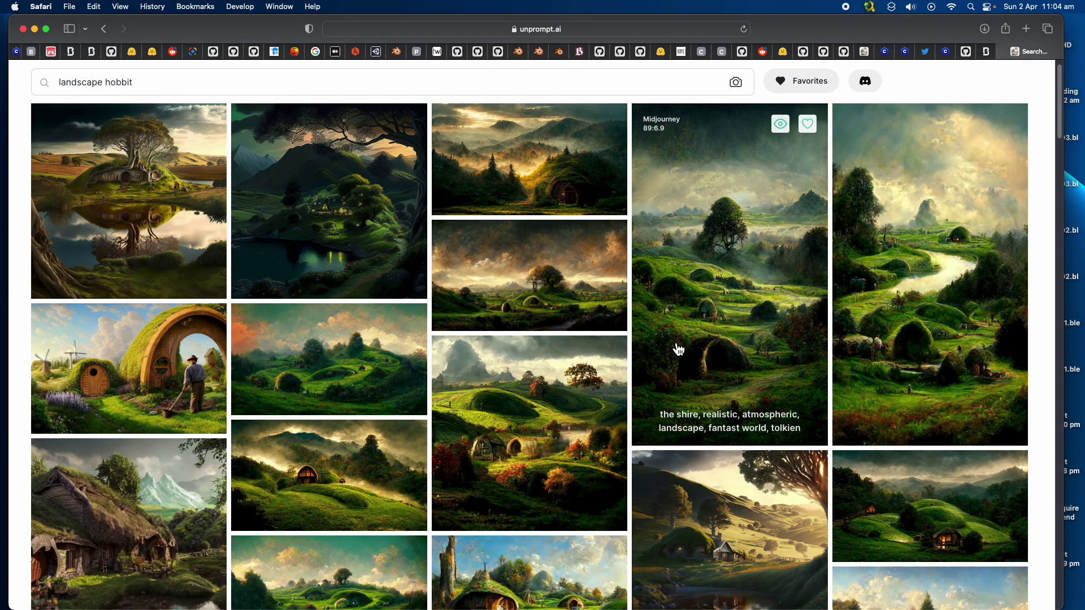
scroll(595, 373, down, 6)
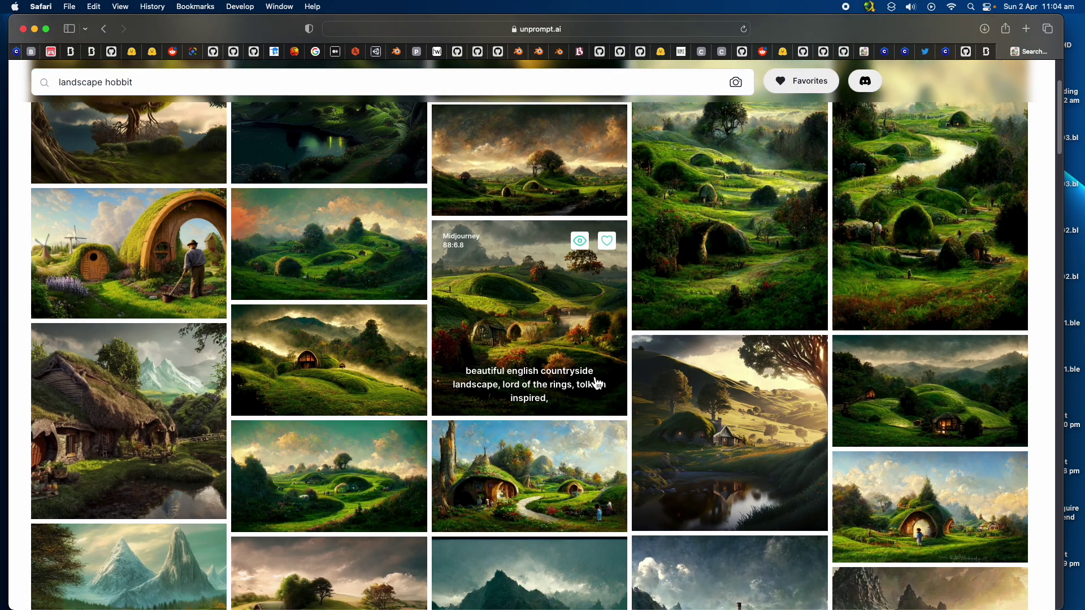
scroll(618, 409, down, 2)
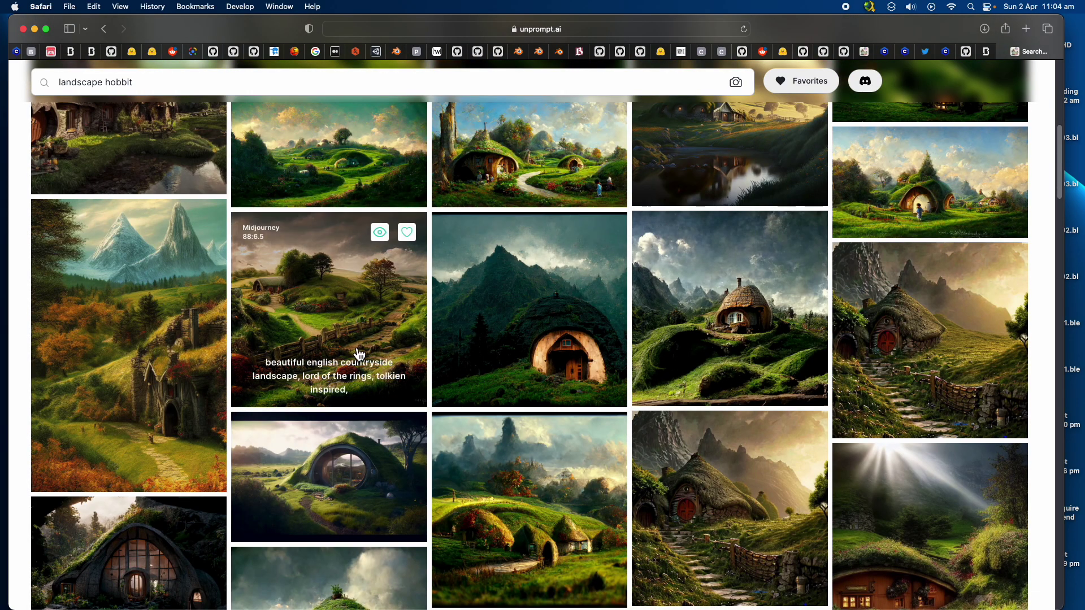
Step: Examine the prompts and generation parameters of the two red-door hobbit house images in the "landscape hobbit" results
scroll(536, 427, down, 3)
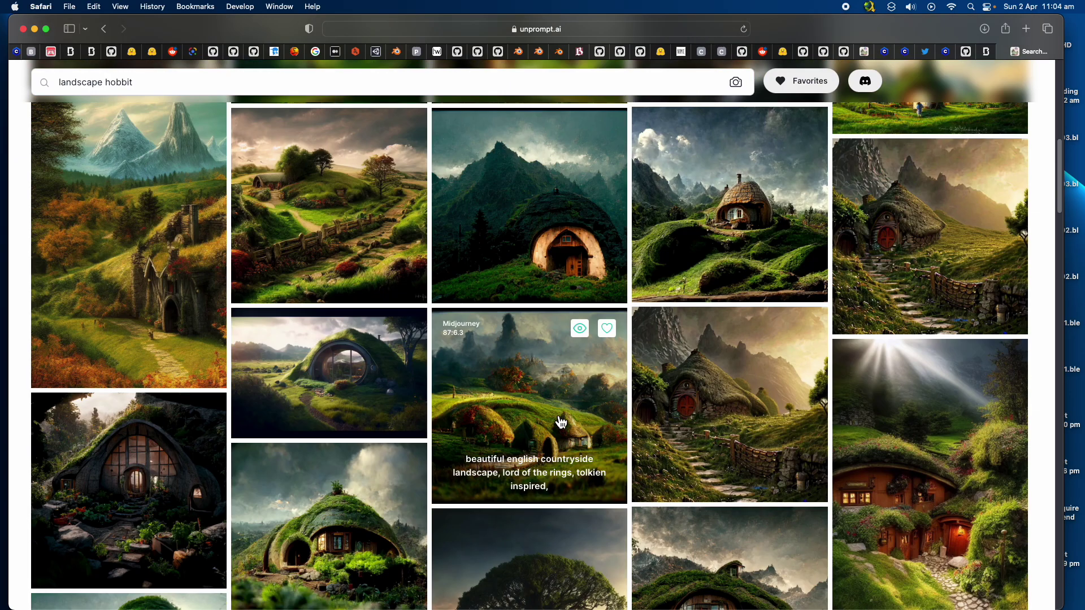
click(695, 400)
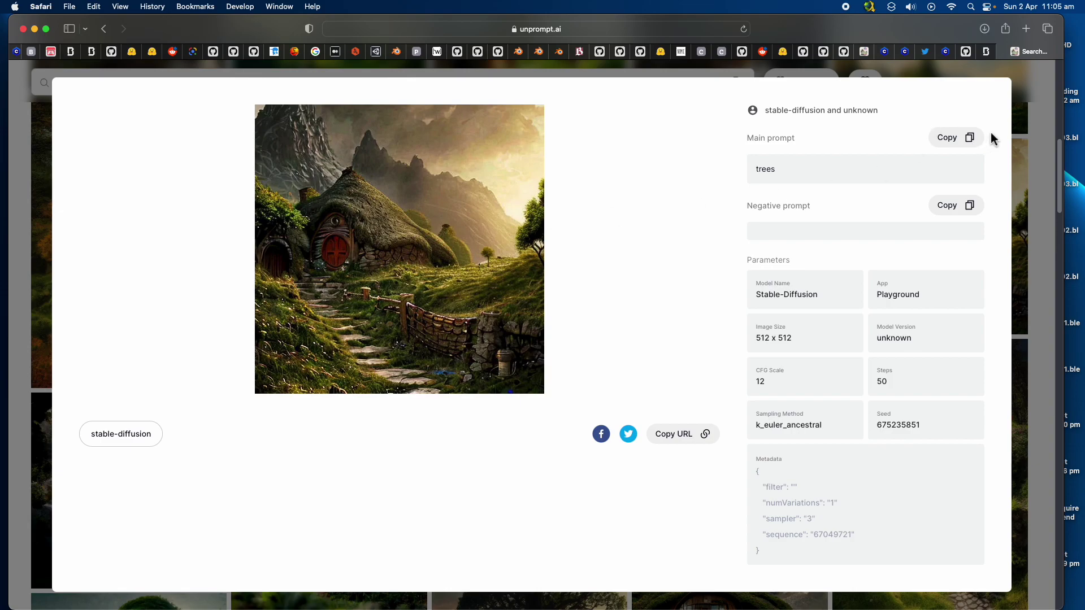
click(1036, 130)
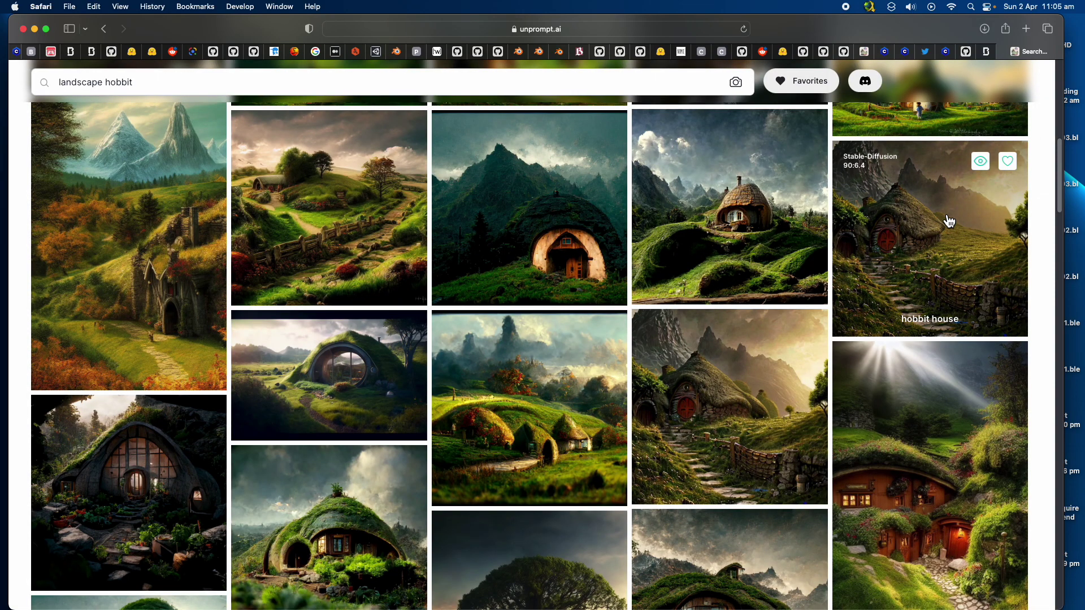
scroll(950, 220, up, 5)
click(919, 381)
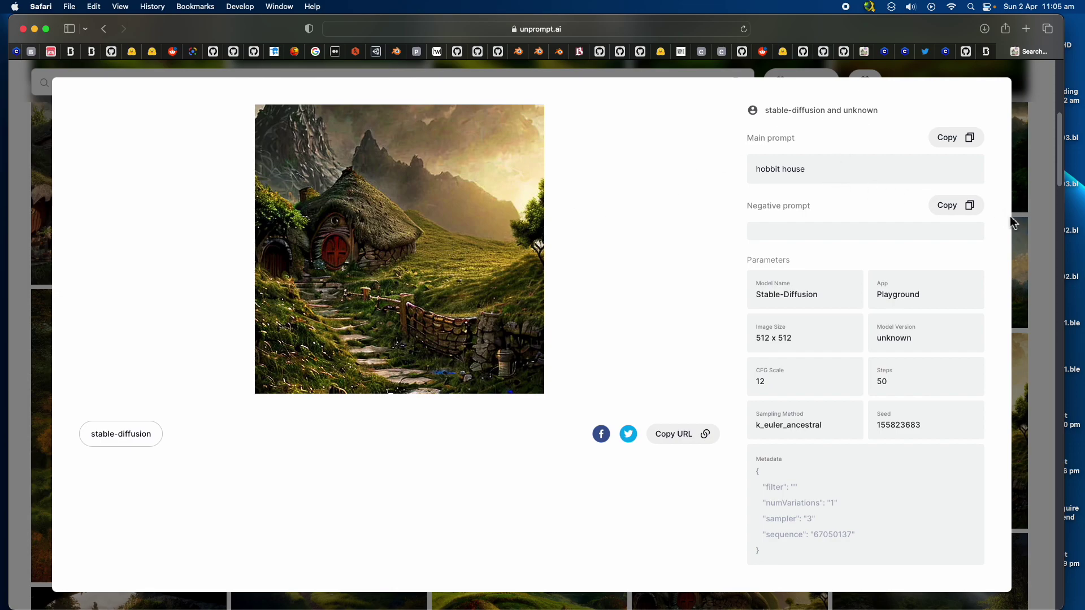
click(1025, 223)
scroll(735, 283, up, 4)
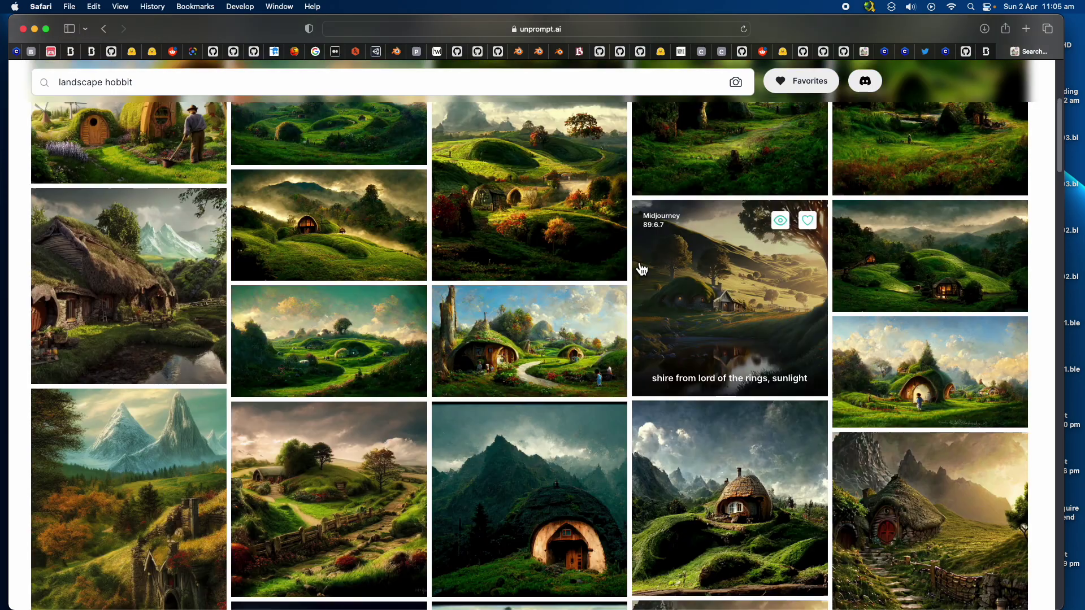
Step: Copy the main prompt of the "A child exploring the Shire from Lord of the Rings" image and generate a Blockade Labs skybox with it
click(543, 341)
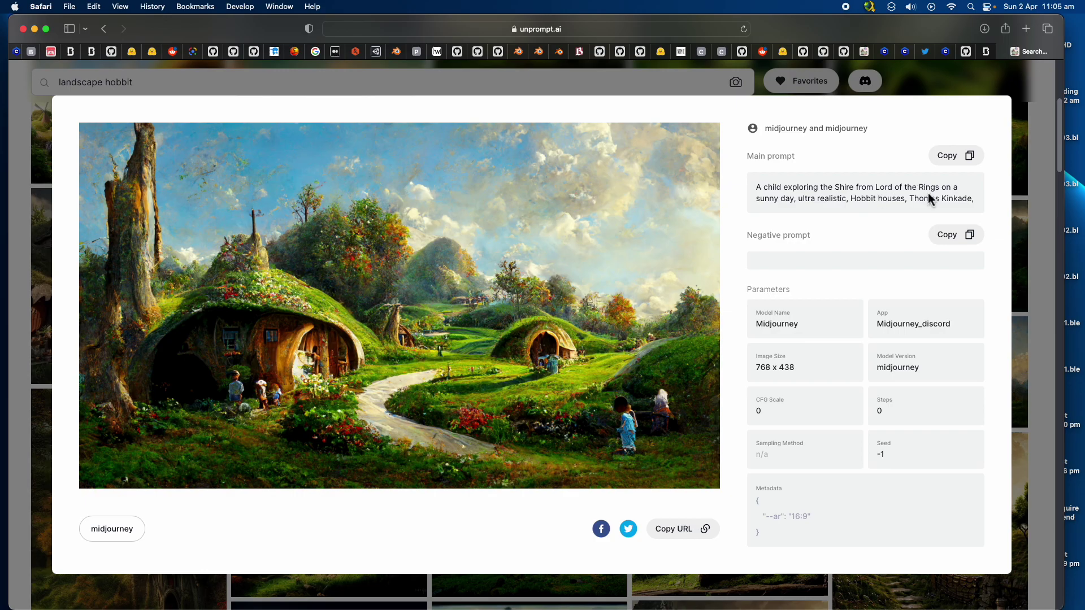
click(1019, 202)
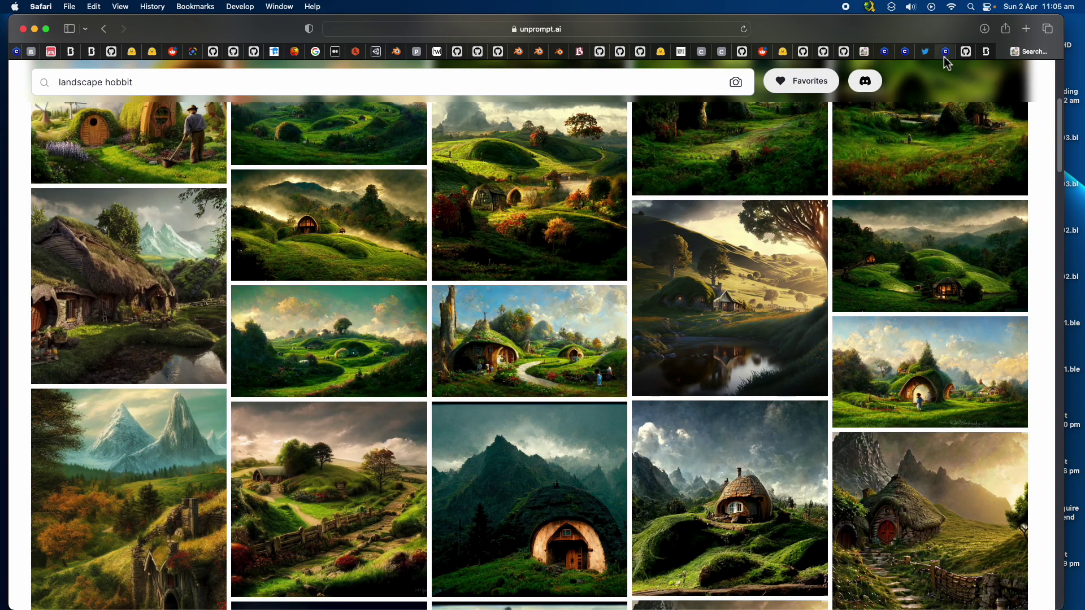
click(986, 52)
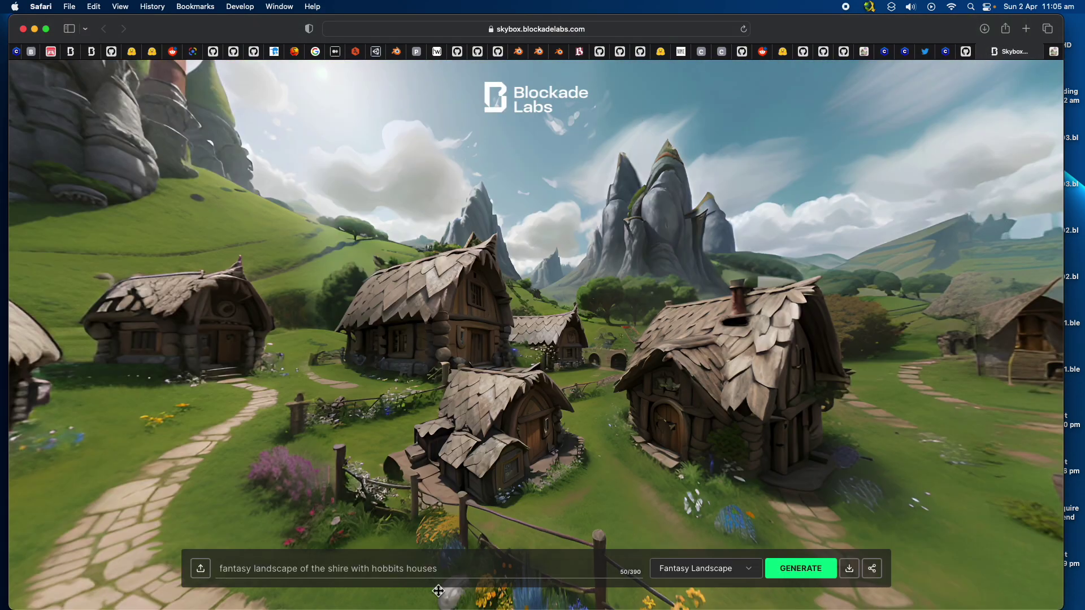
drag(438, 568, 220, 569)
key(super+v)
click(797, 570)
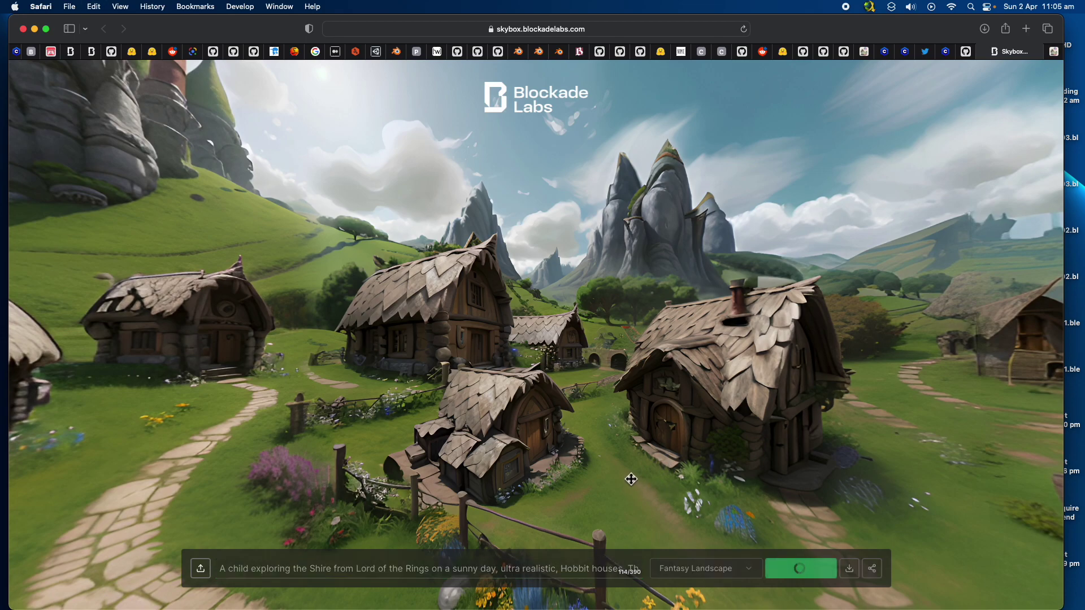
Step: Look around the skybox panorama in several directions while the Shire skybox generates
drag(632, 480, 749, 272)
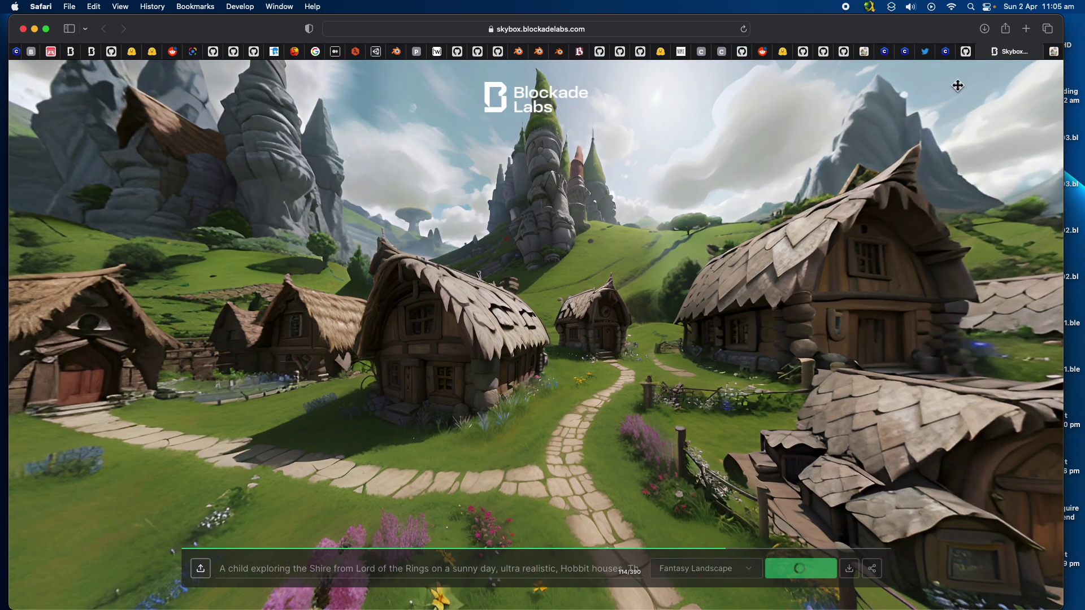
drag(904, 137, 882, 134)
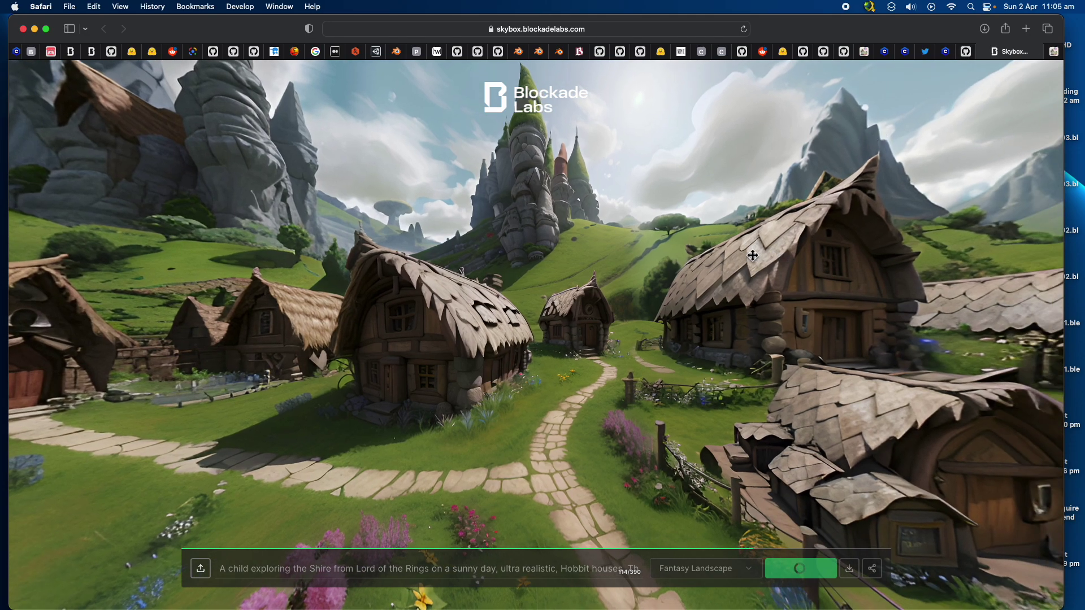
drag(486, 292, 648, 315)
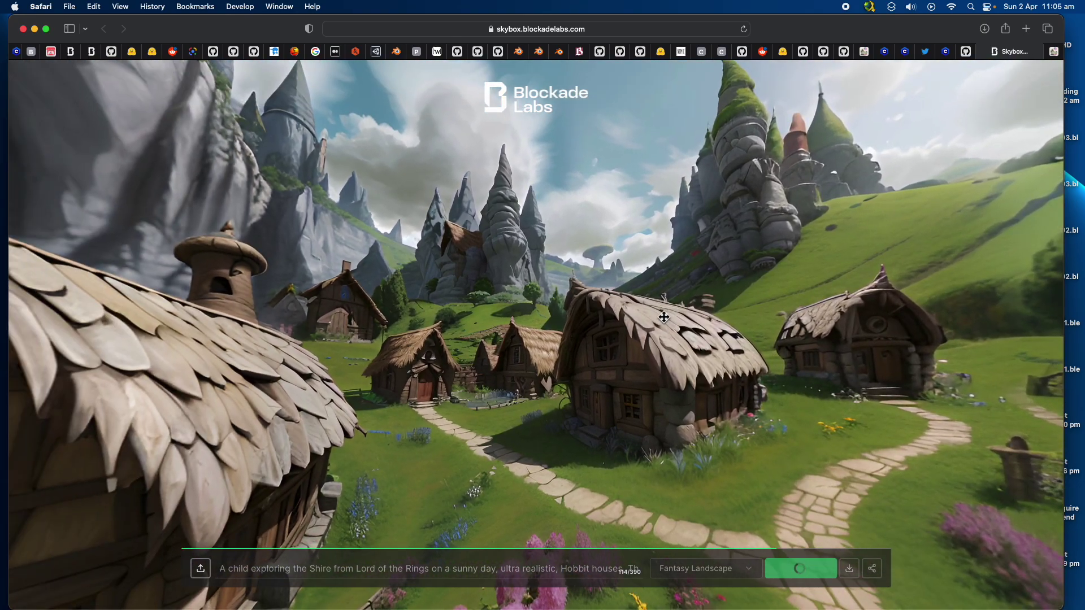
drag(664, 318, 786, 303)
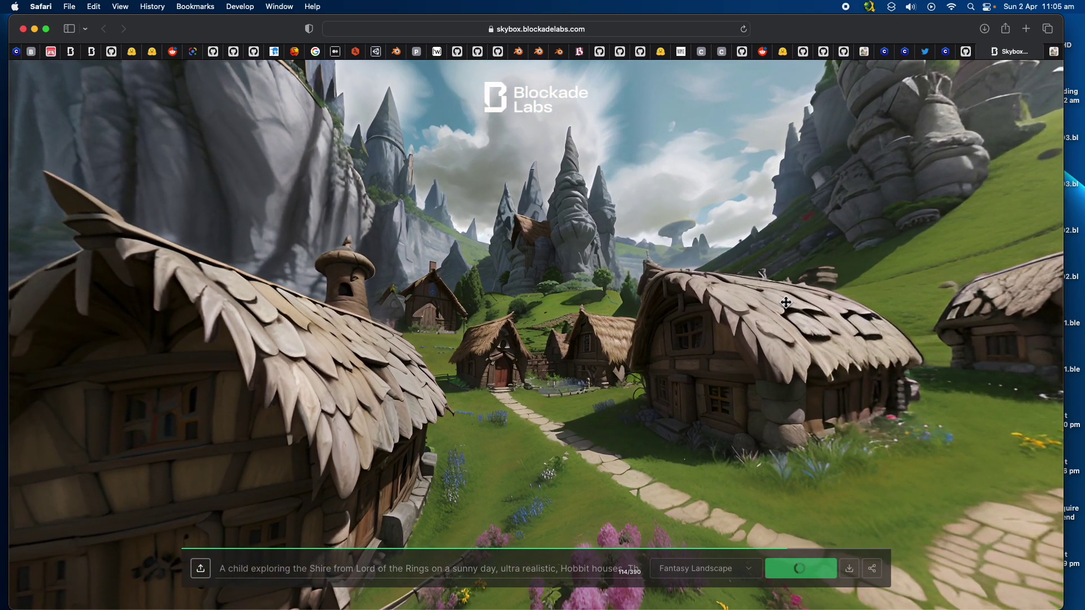
drag(686, 322, 703, 317)
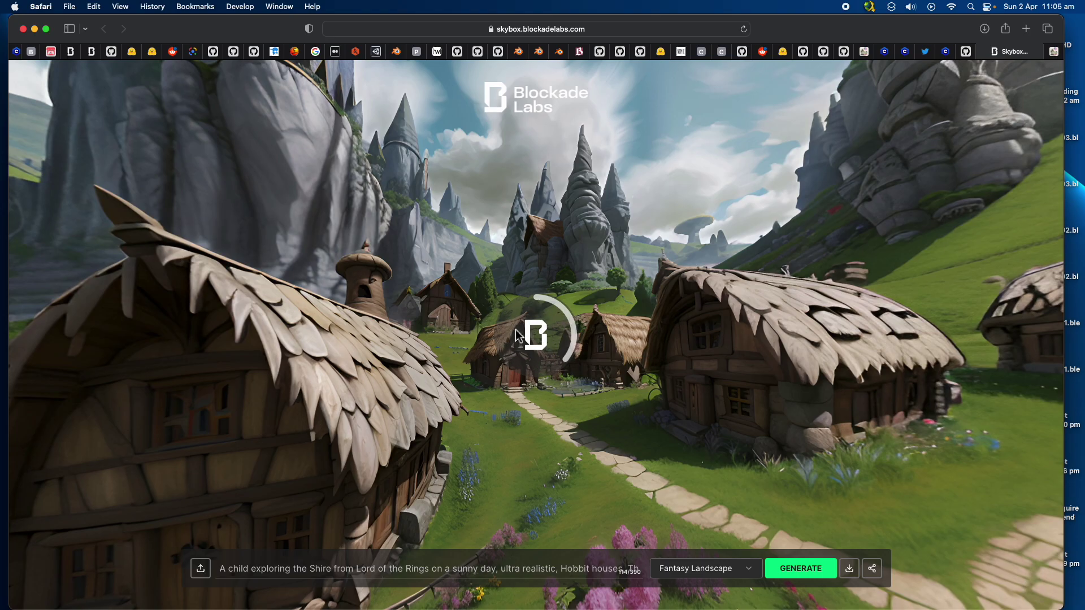
drag(388, 313, 392, 293)
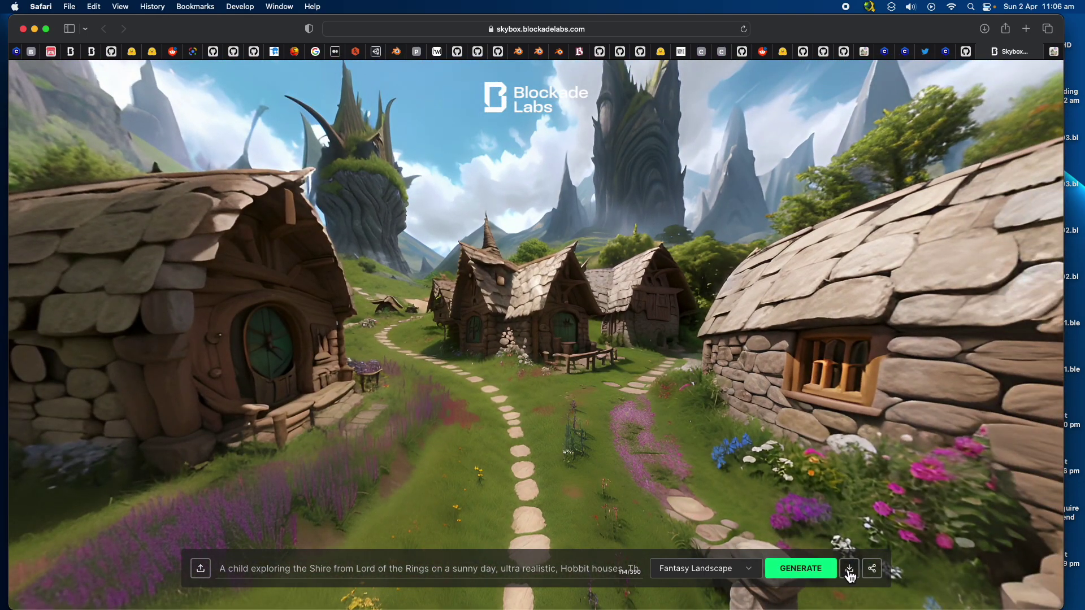
Step: Return to unprompt.ai and search its images for "cyberpunk city"
click(1052, 53)
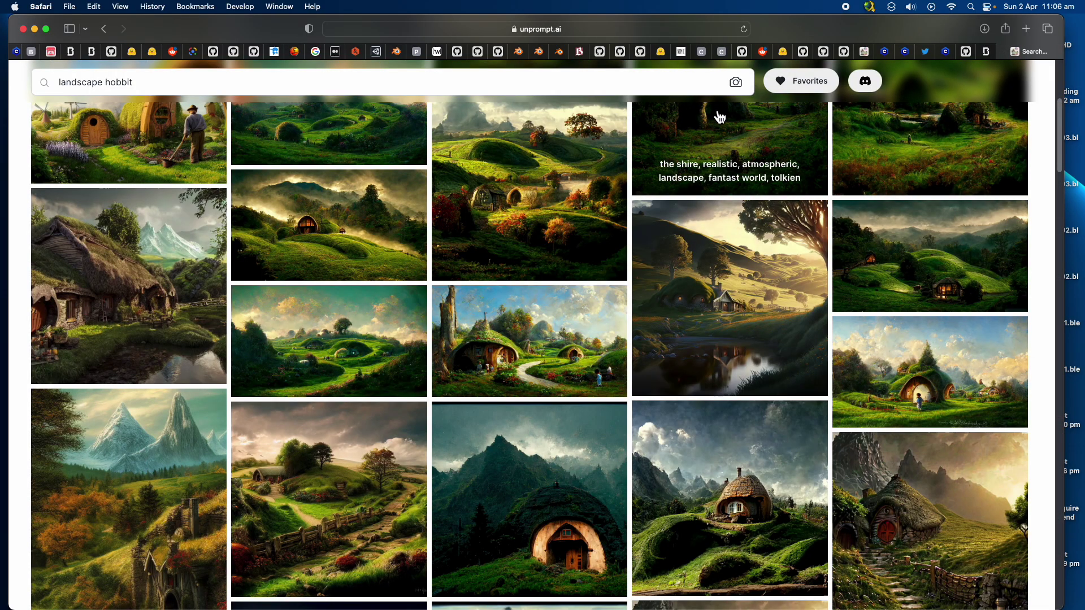
key(alt+shift+Left)
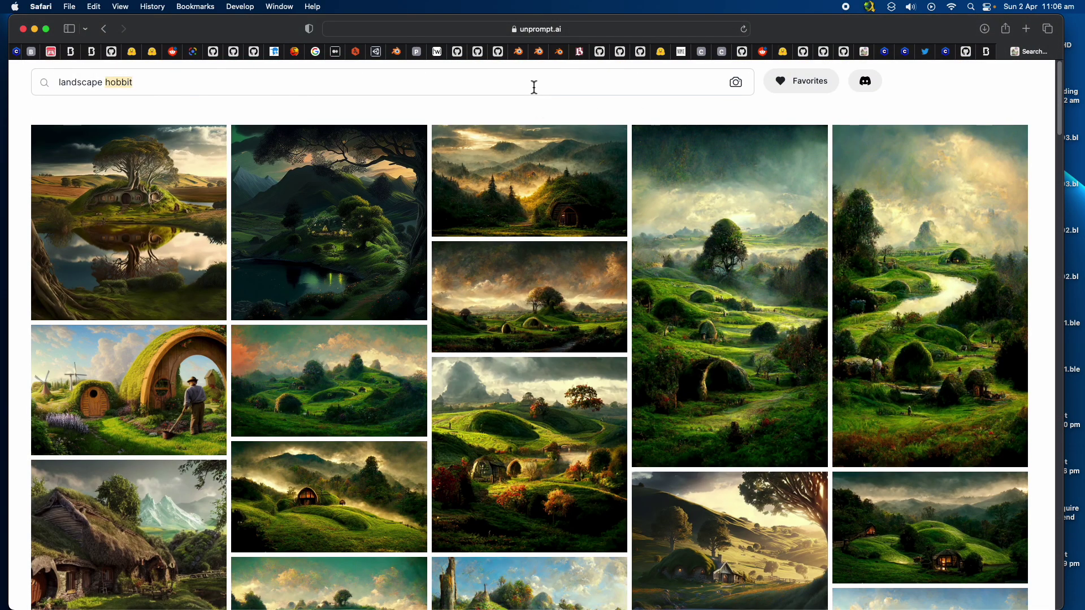
key(super+a)
text(c)
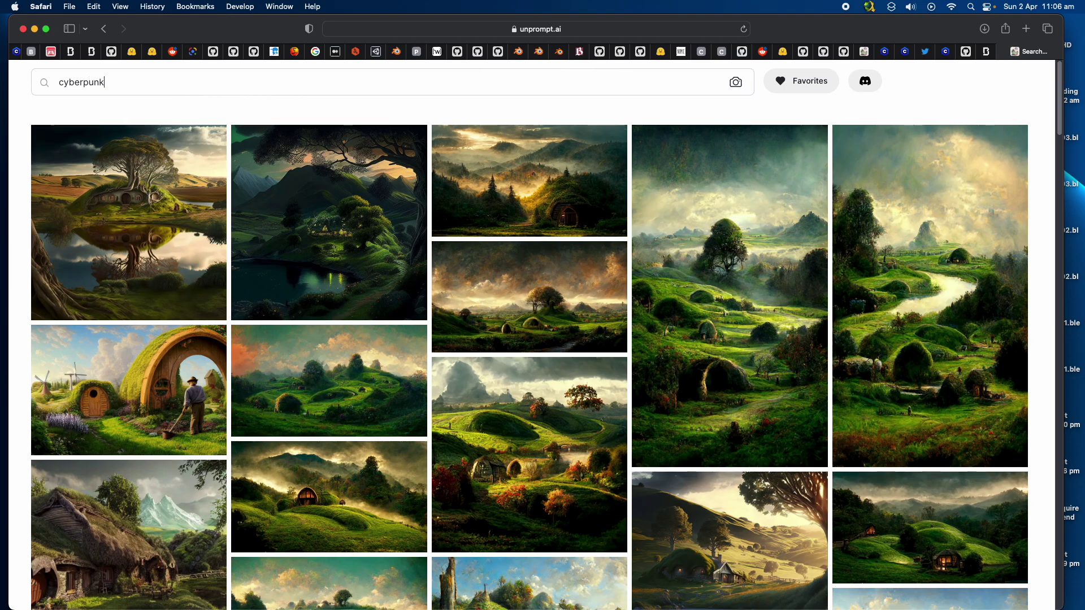
key(Return)
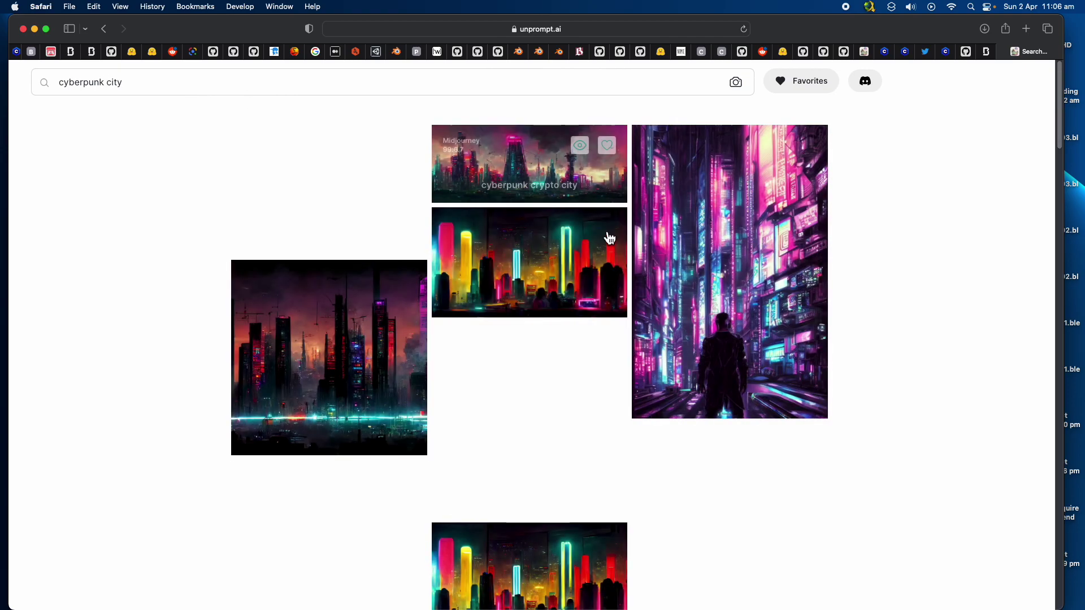
Step: Copy the main prompt of the green "a drawing of a building, cyberpunk art" image and return to the Blockade Labs skybox page
scroll(472, 384, down, 2)
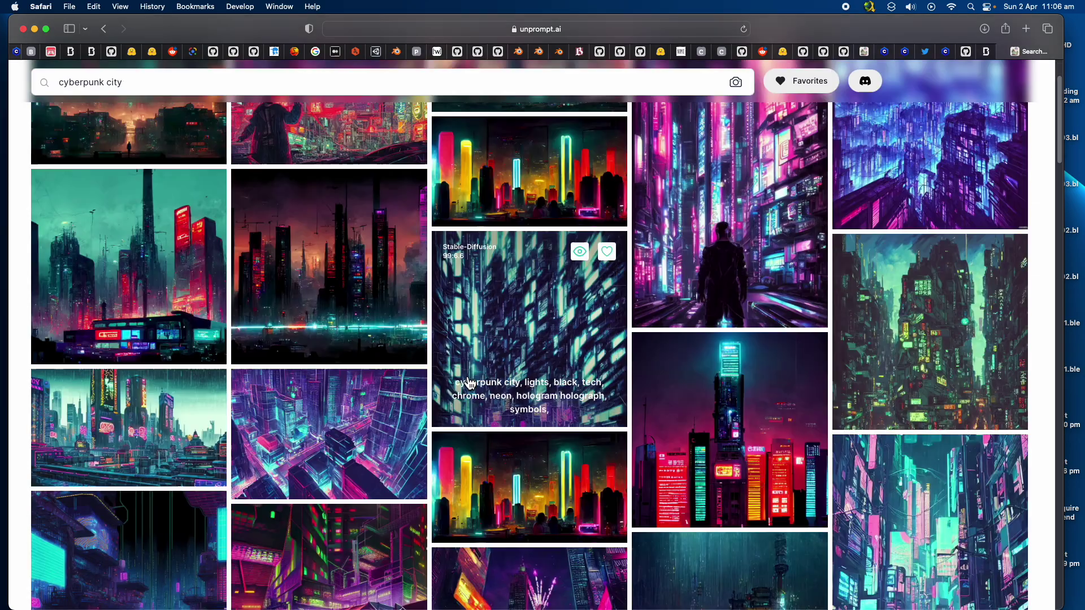
scroll(258, 381, down, 6)
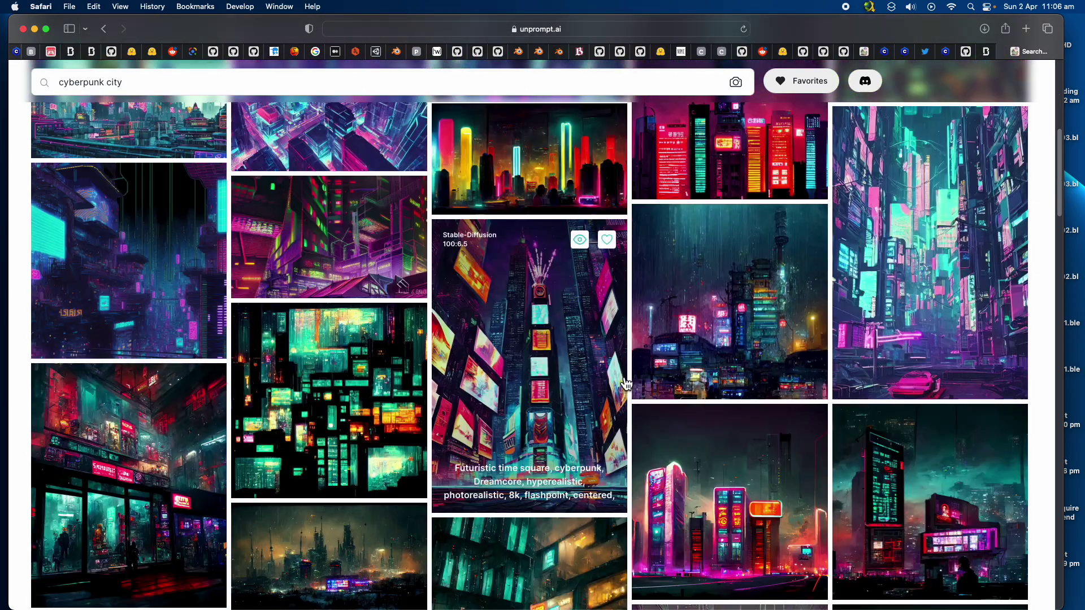
scroll(430, 373, down, 6)
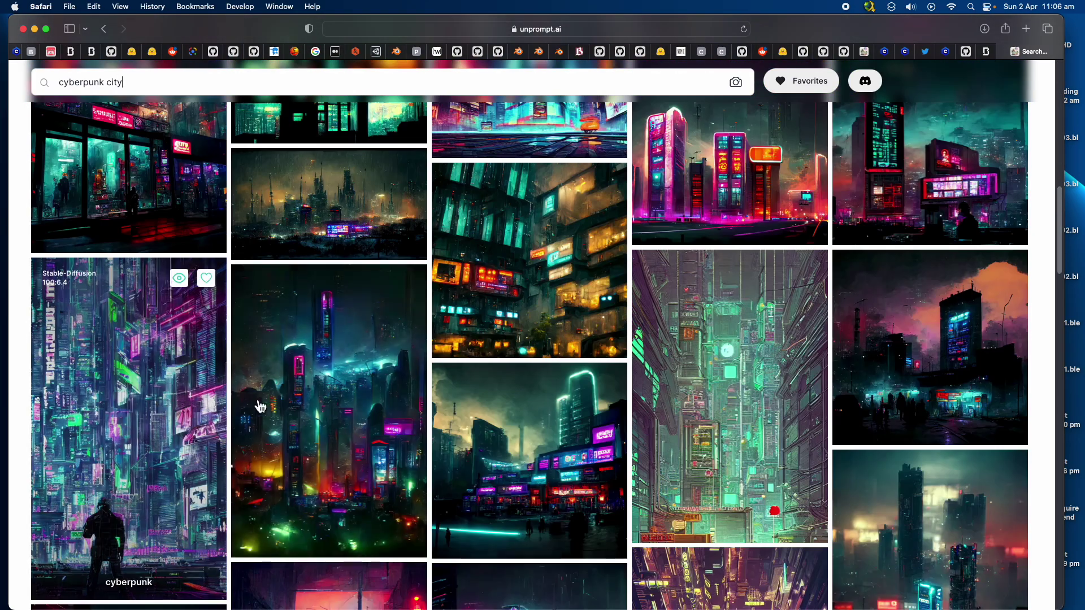
click(716, 402)
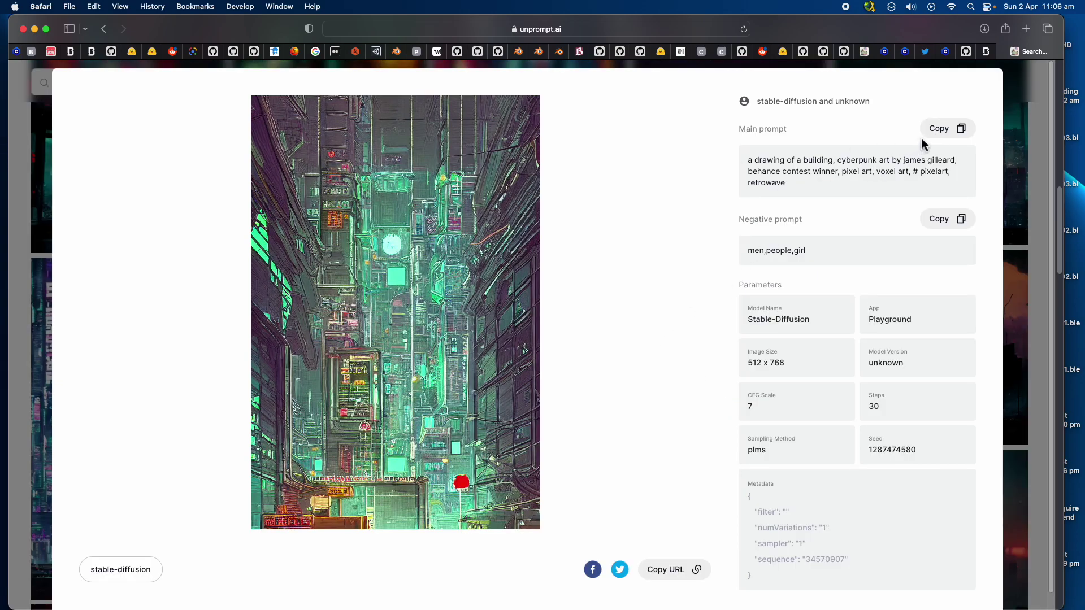
click(942, 135)
click(943, 53)
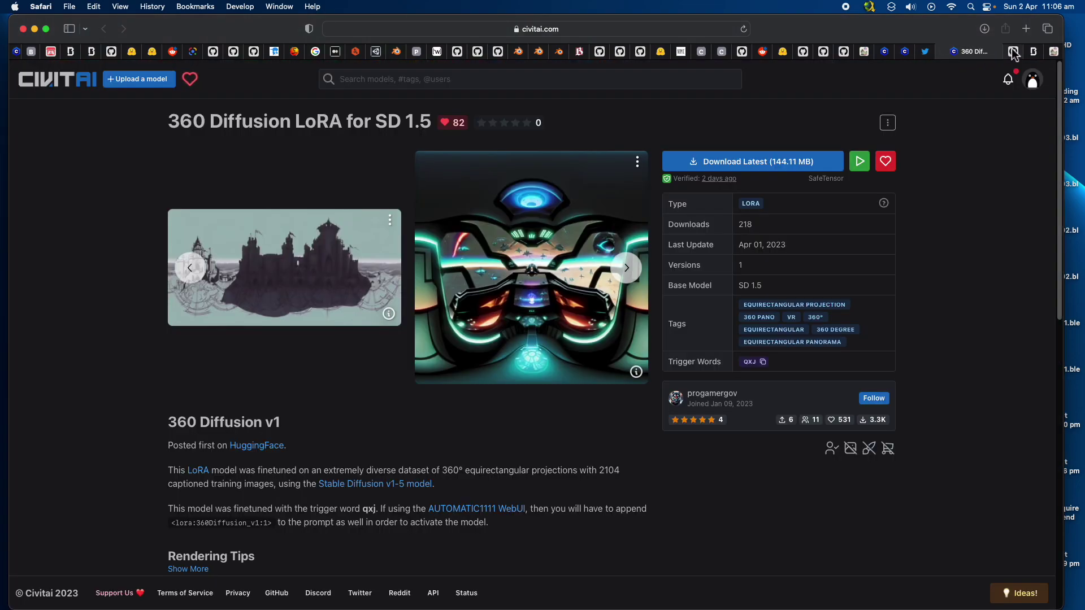
click(1013, 53)
click(1033, 52)
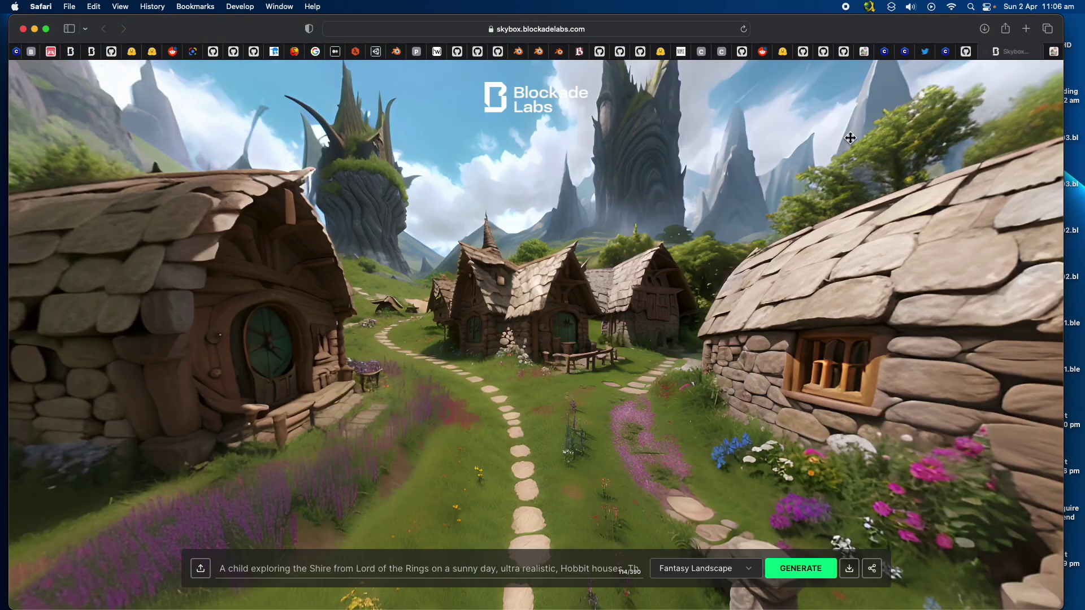
Step: Replace the skybox prompt with the copied cyberpunk building prompt and generate it in the Fantasy Landscape style
click(561, 569)
key(super+a)
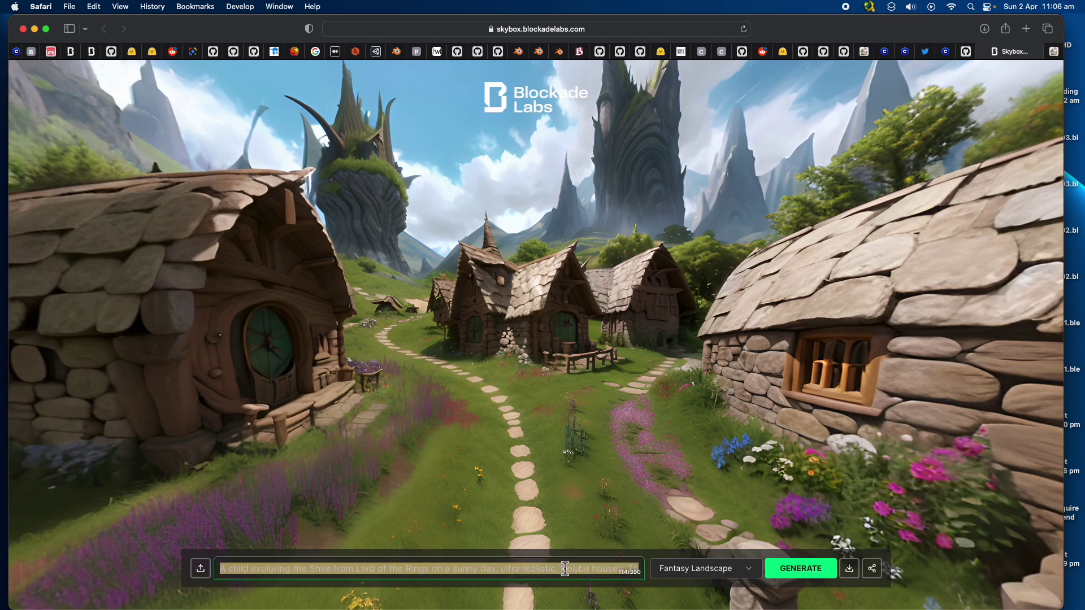
key(super+v)
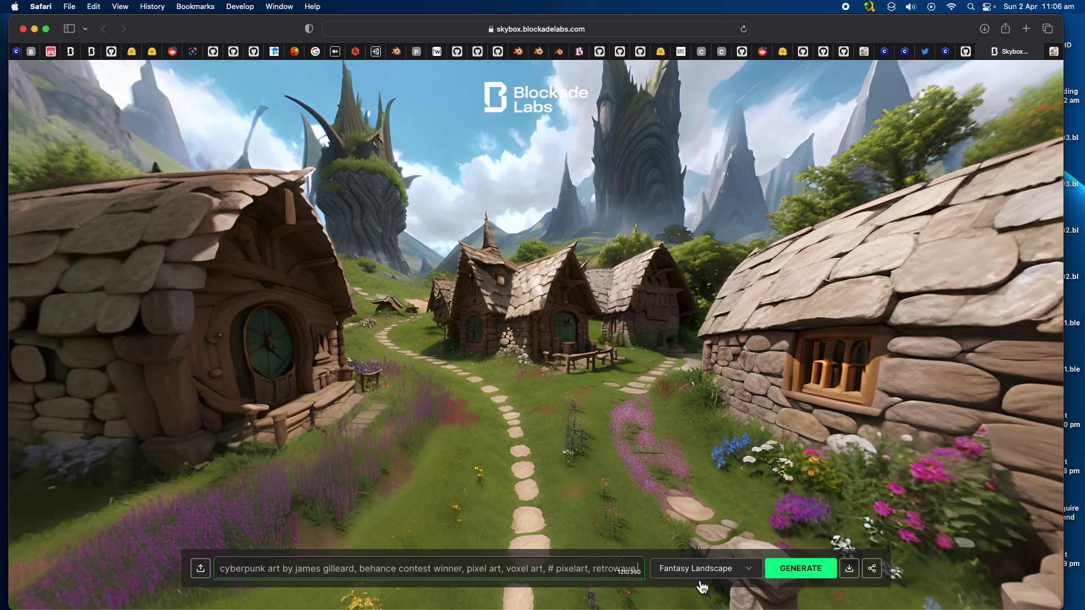
click(850, 569)
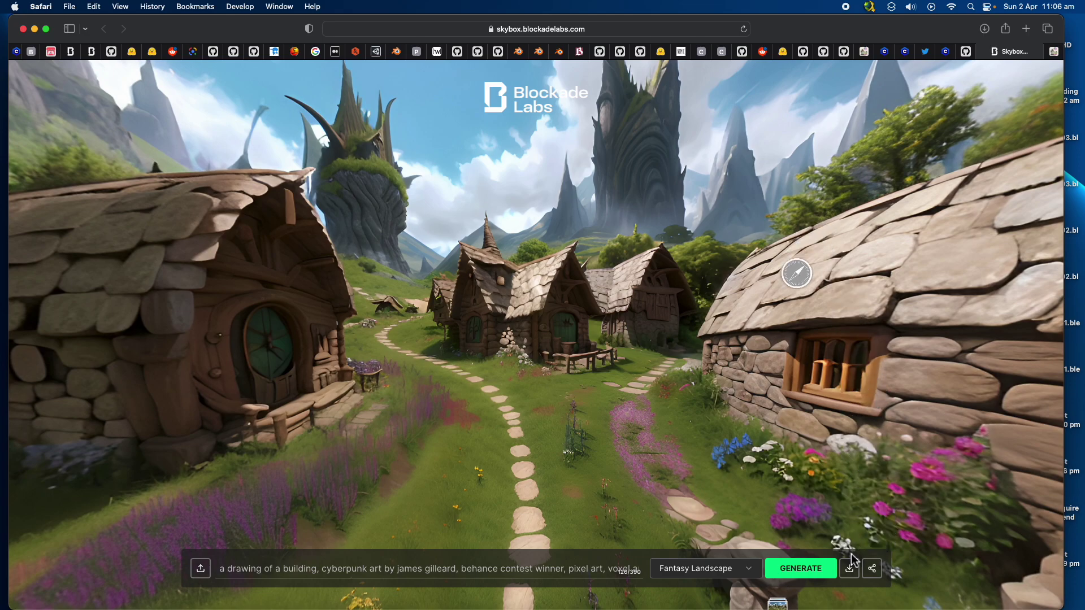
click(795, 573)
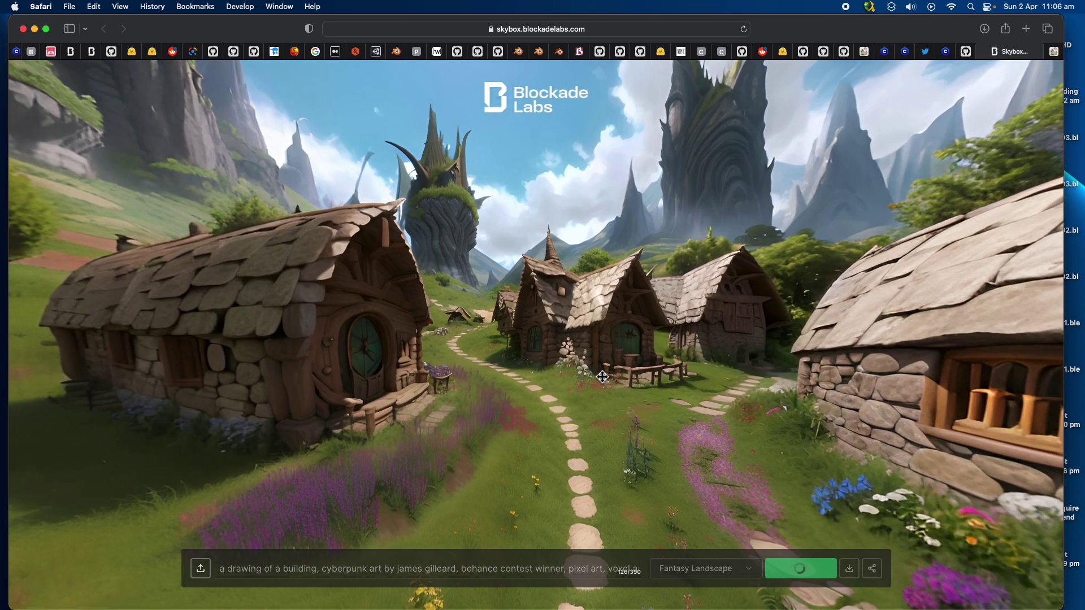
Step: Examine the Civitai page of the 360 Diffusion LoRA for SD 1.5, including its title, description, versions and sample images
click(945, 52)
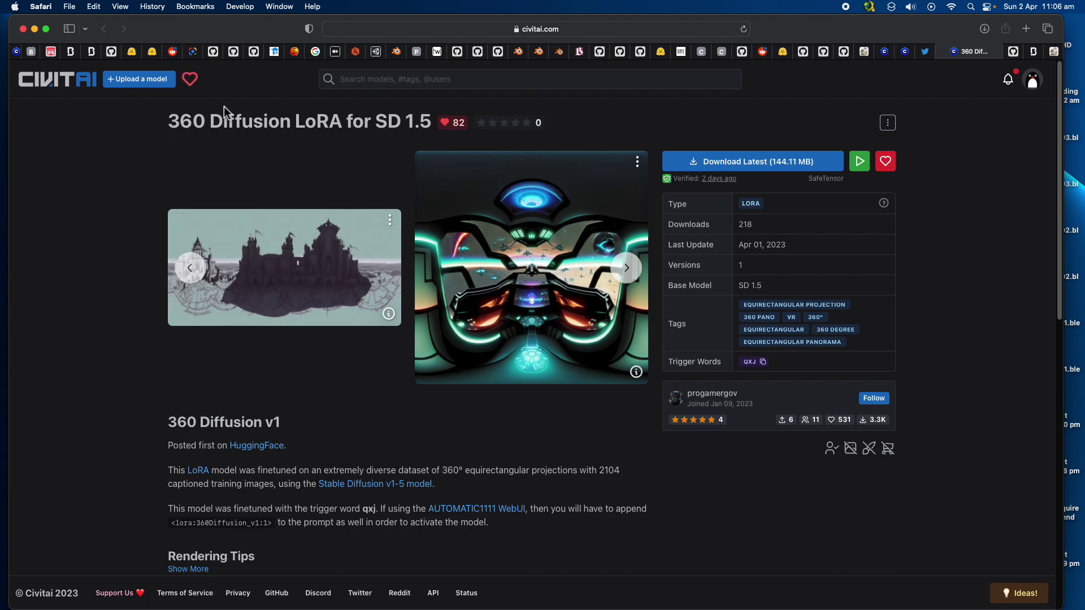
drag(176, 125, 444, 124)
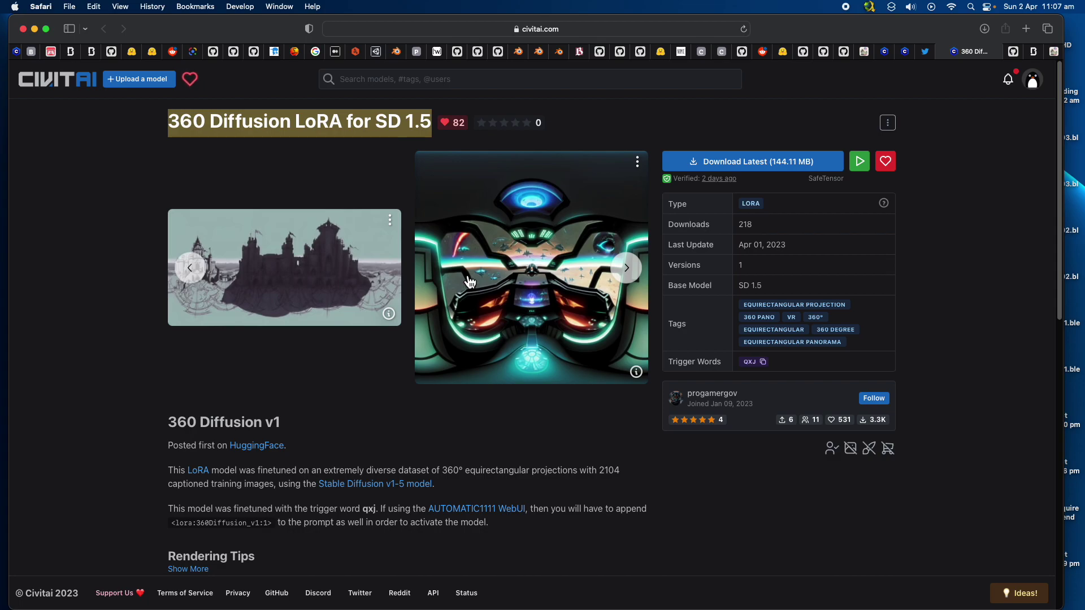
click(320, 126)
drag(343, 124, 295, 125)
scroll(390, 276, down, 1)
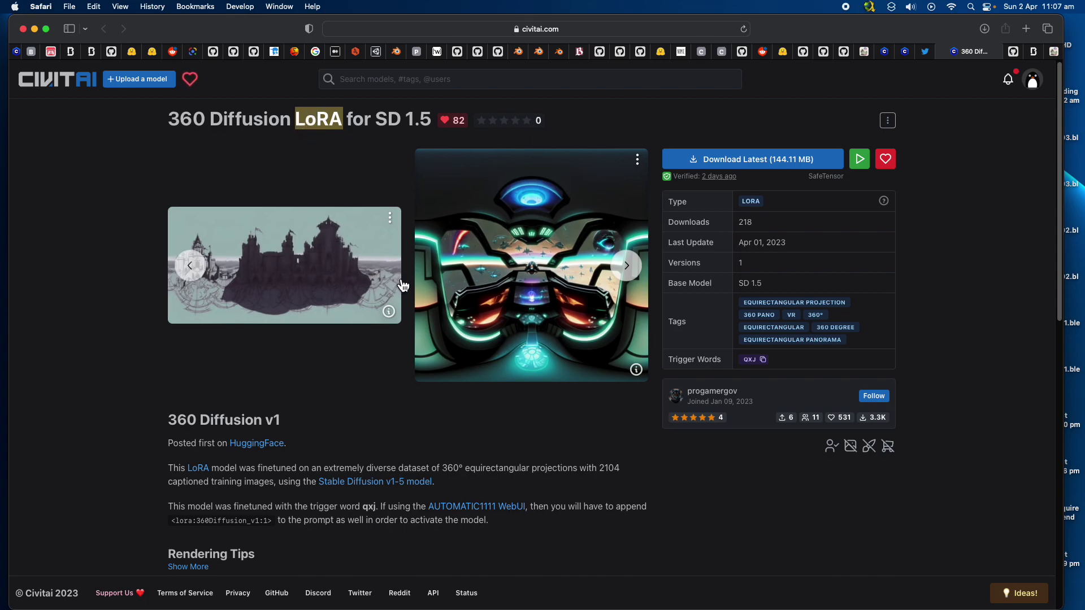
scroll(485, 326, down, 5)
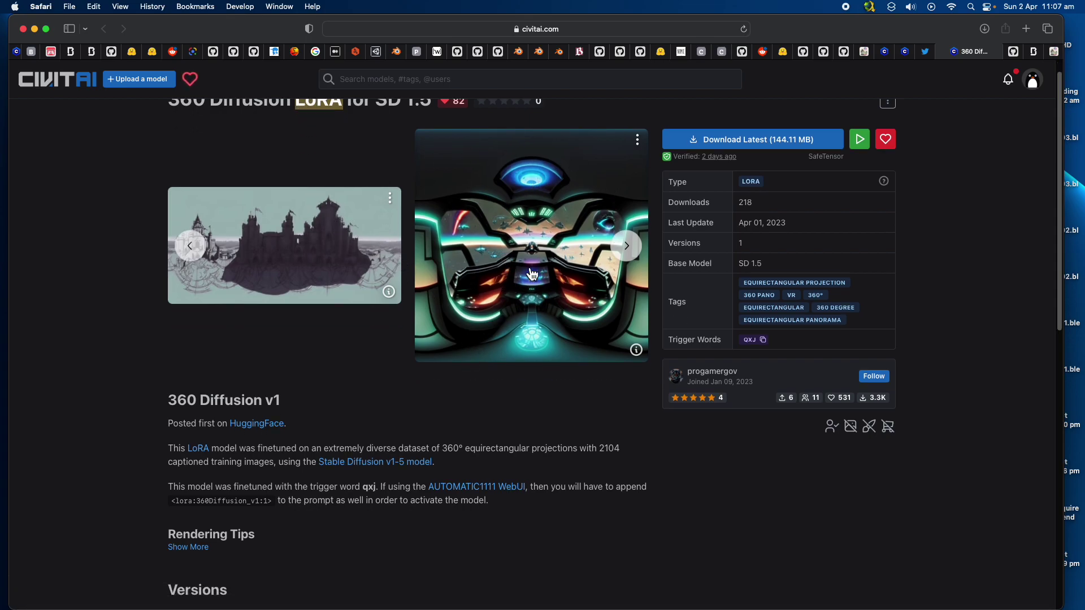
scroll(364, 292, down, 7)
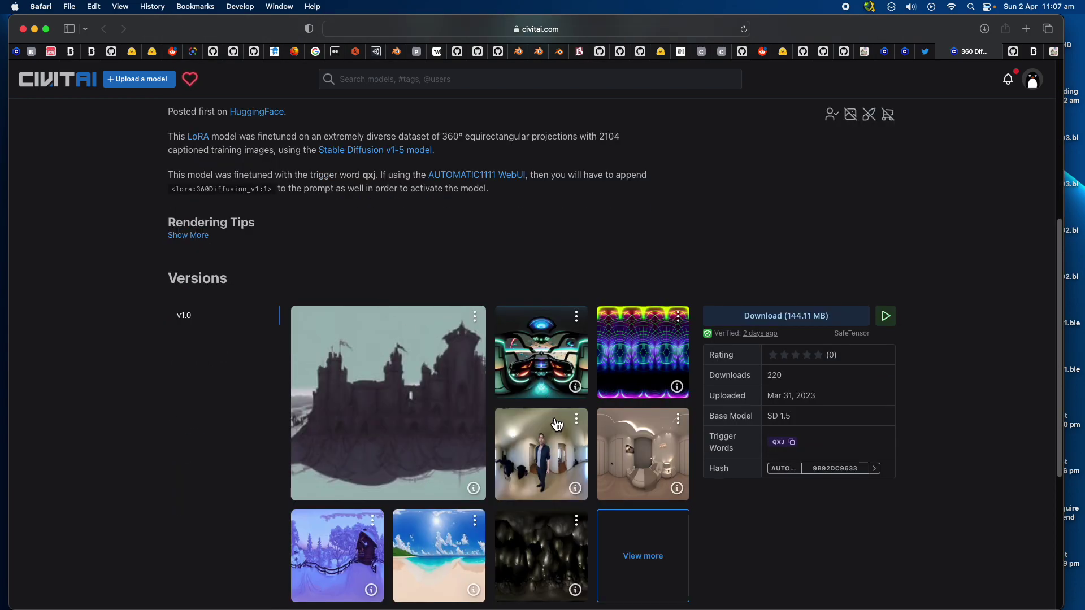
scroll(557, 424, up, 5)
scroll(546, 390, up, 7)
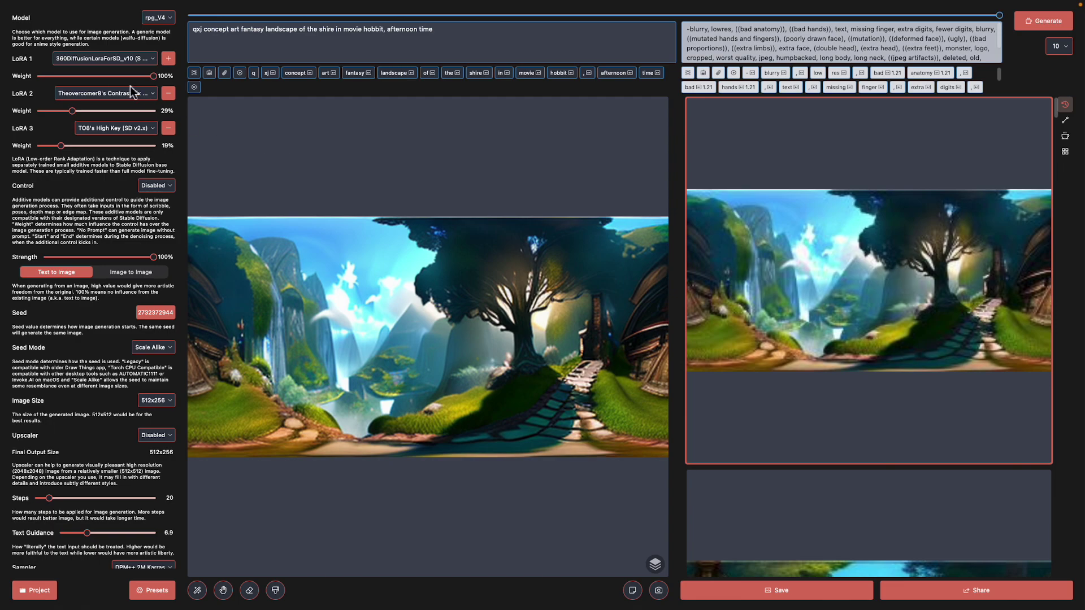
Step: Examine the available LoRA 1 and base model choices without changing the current selections
click(123, 58)
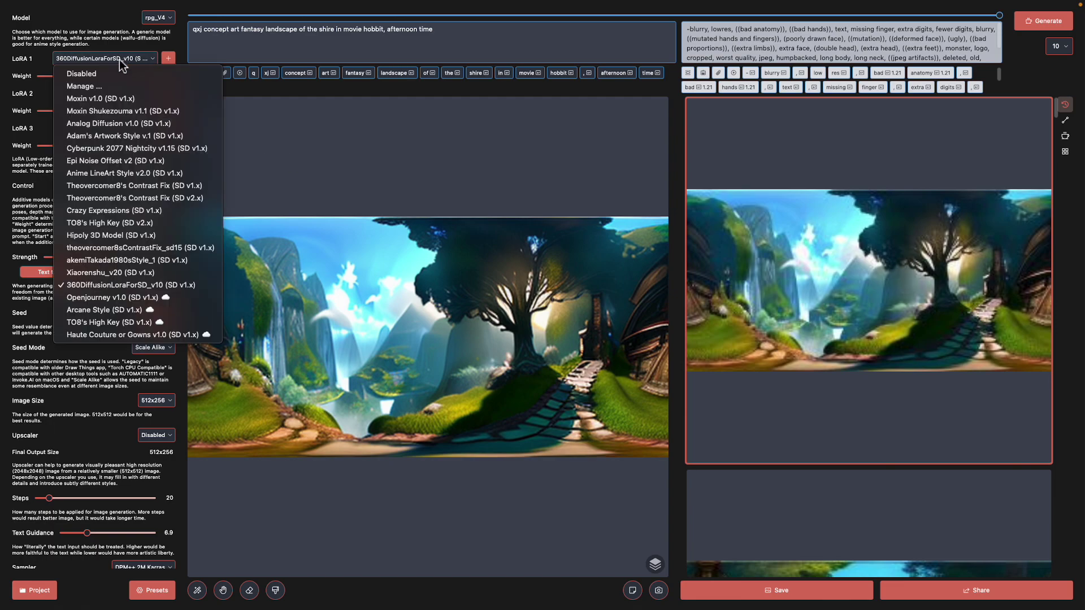
click(113, 60)
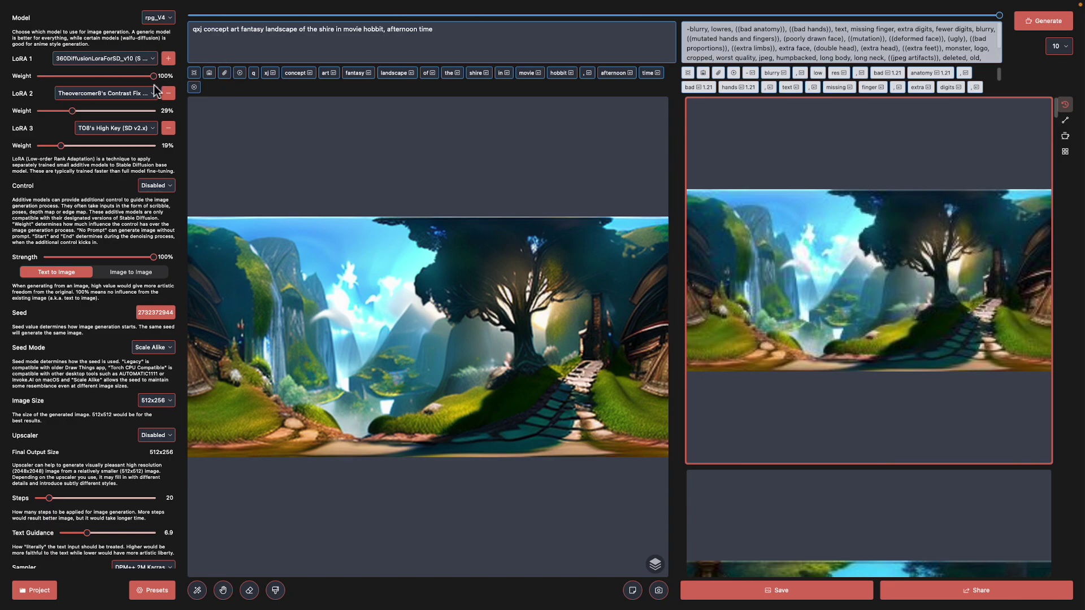
click(158, 19)
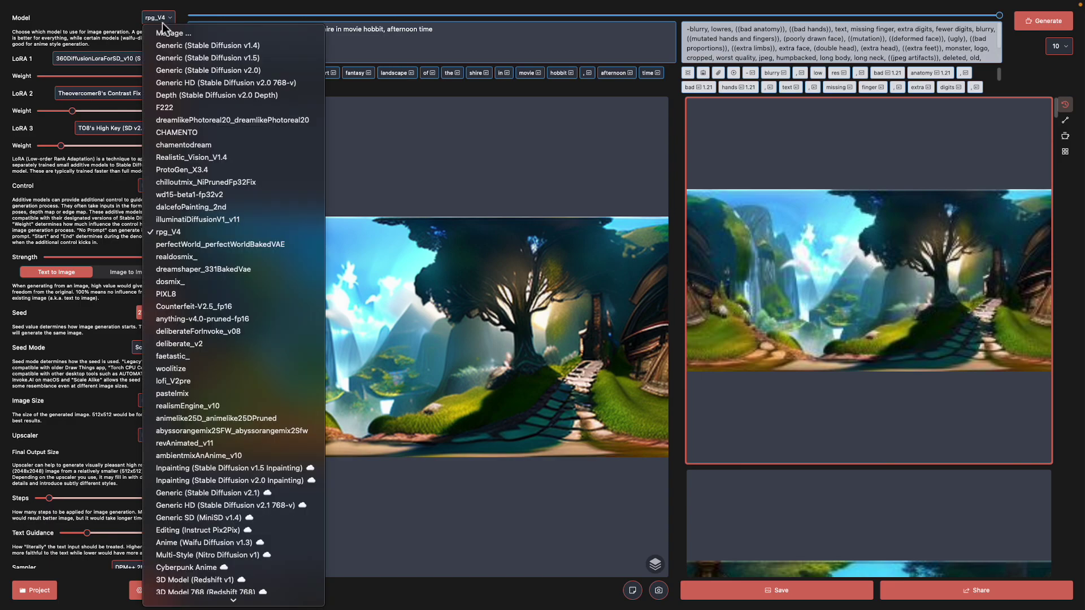
click(106, 60)
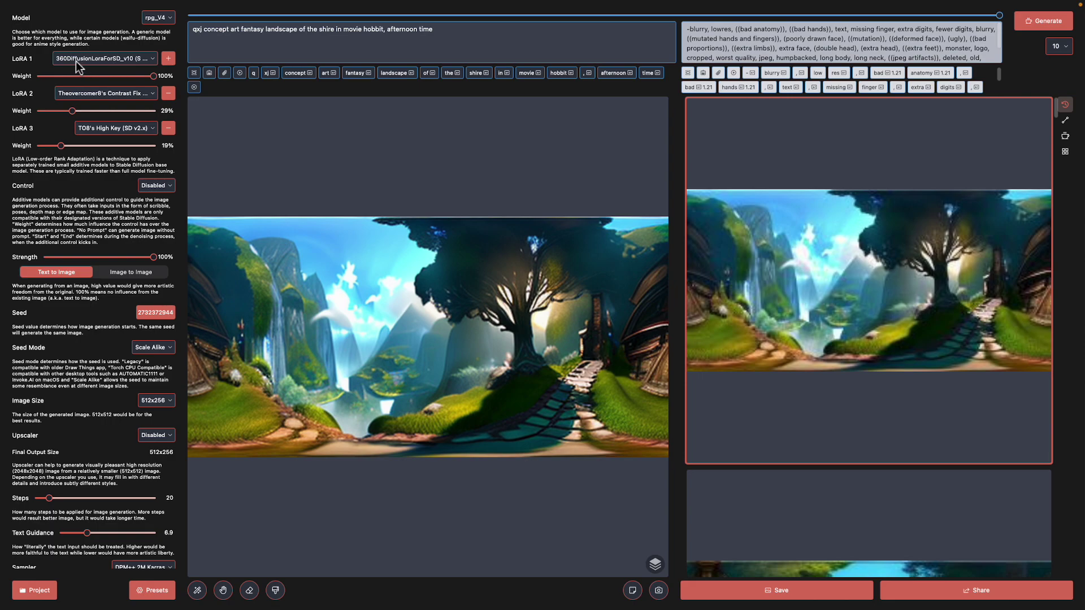
click(90, 57)
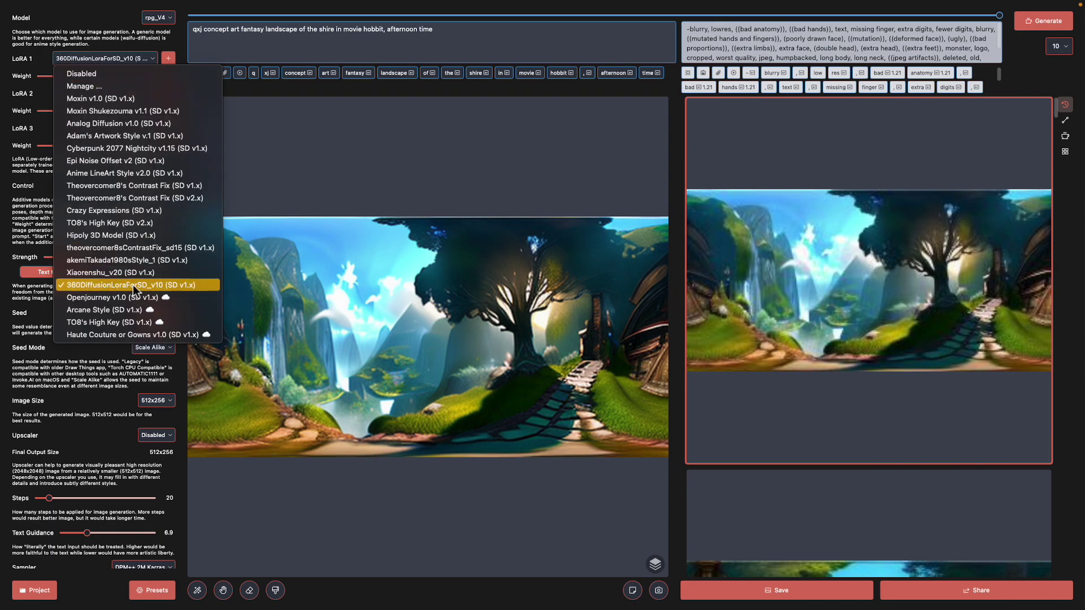
click(190, 42)
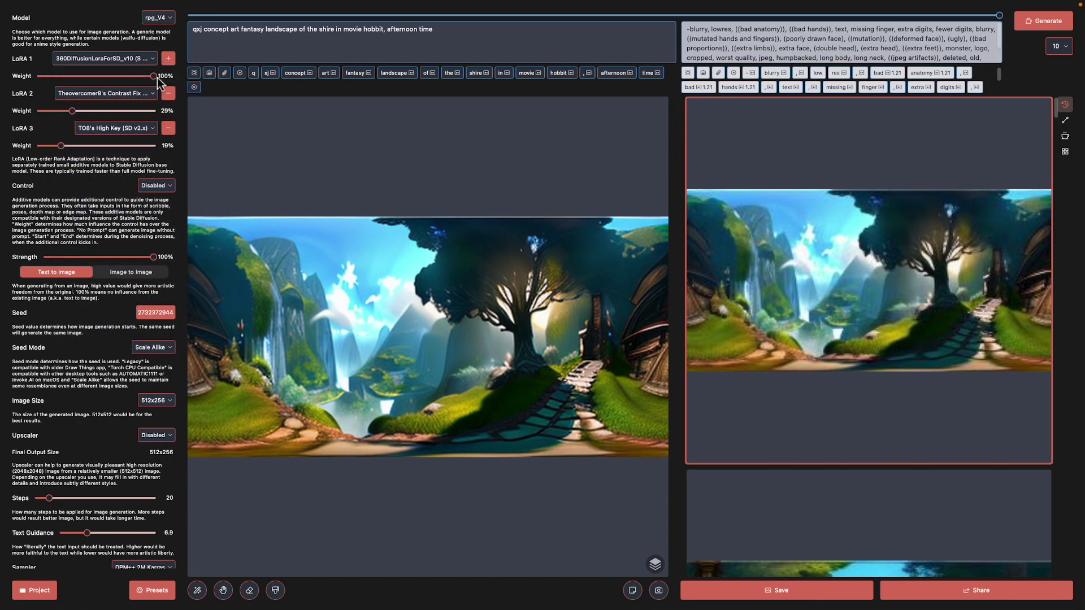
Step: Generate a single comparison image with the 360 Diffusion LoRA weight at 0%, and restore the weight to 100%
drag(154, 77, 38, 79)
click(1055, 45)
click(1062, 62)
click(1046, 25)
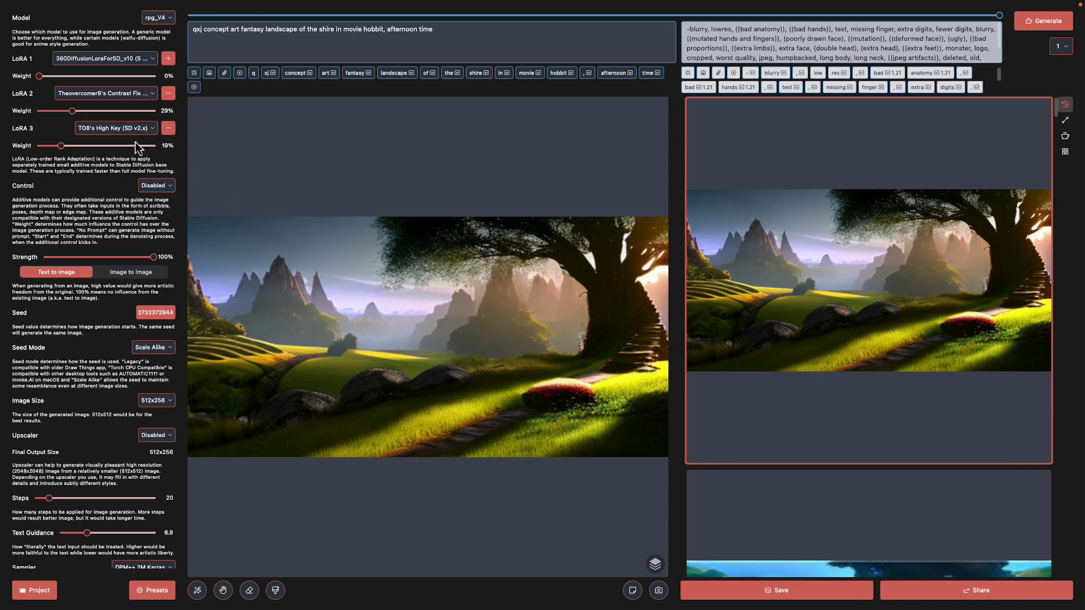
drag(43, 79, 164, 77)
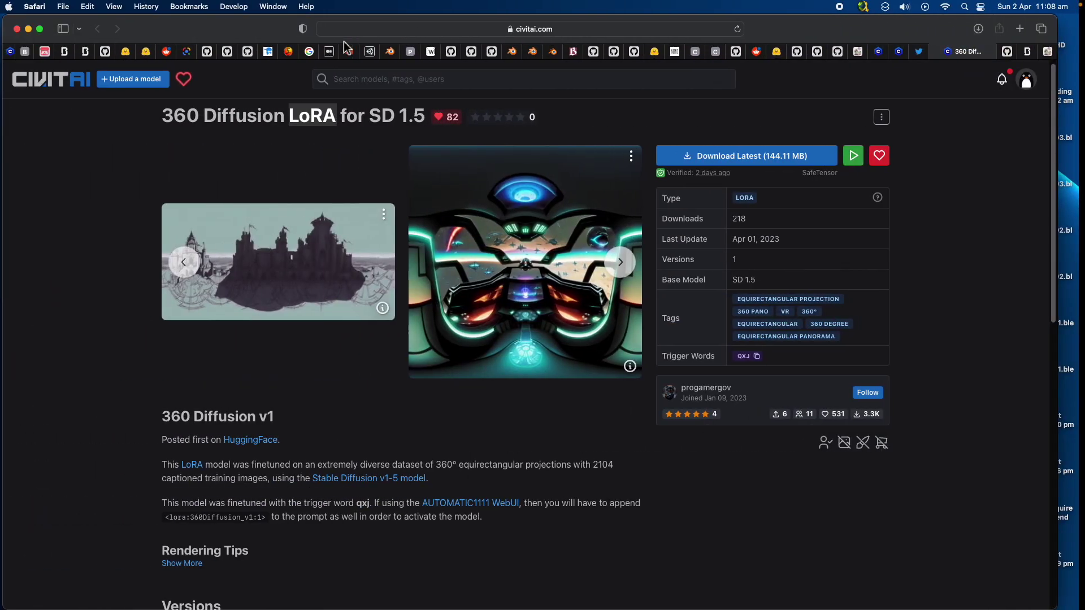
Step: Switch to the browser and look around the cyberpunk building panorama on the Blockade Labs skybox page
click(1012, 52)
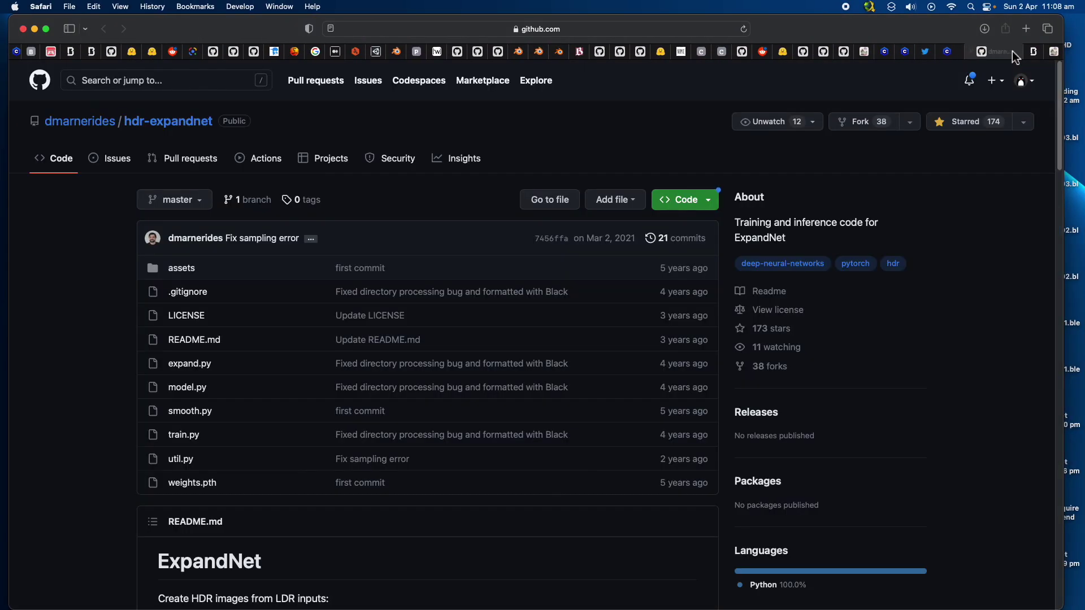
click(1020, 54)
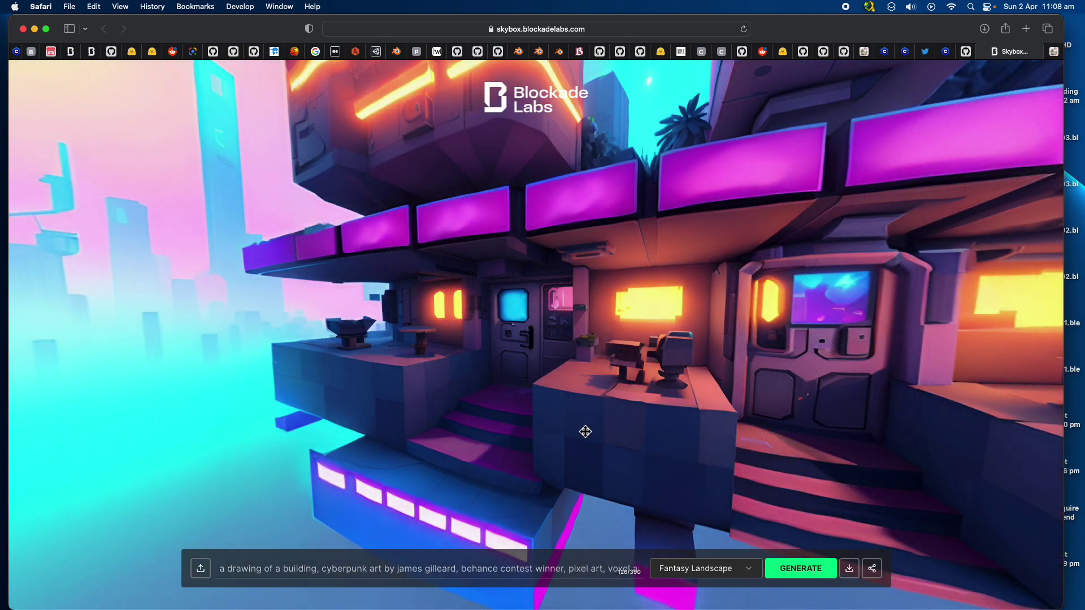
drag(585, 432, 669, 376)
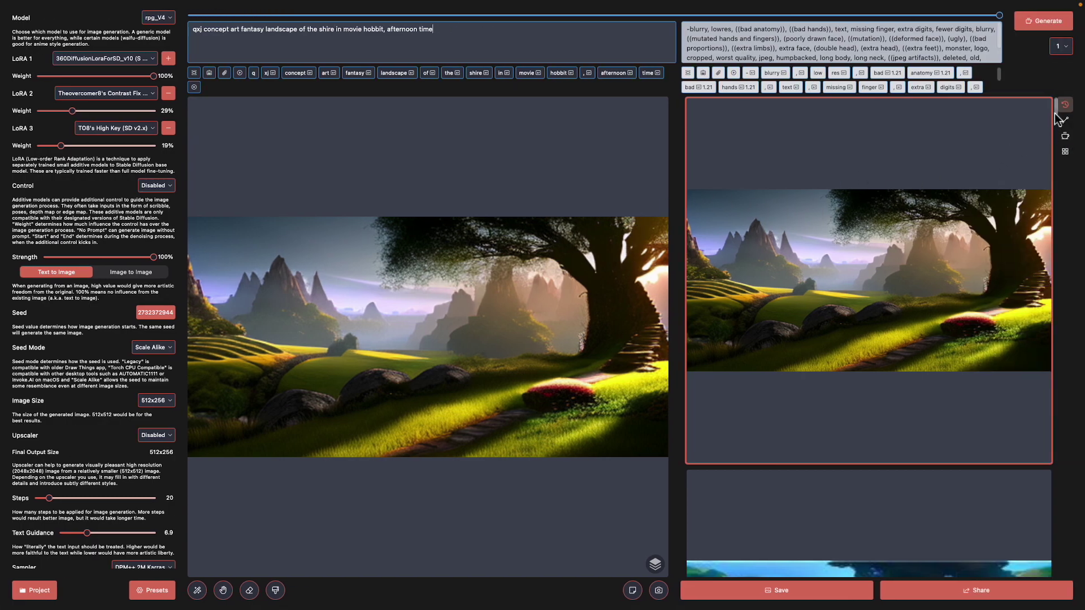
Step: Switch to Draw Things and review the earlier generated landscape panoramas in the image history, returning to the newest one
drag(1055, 118, 1062, 295)
scroll(916, 311, down, 4)
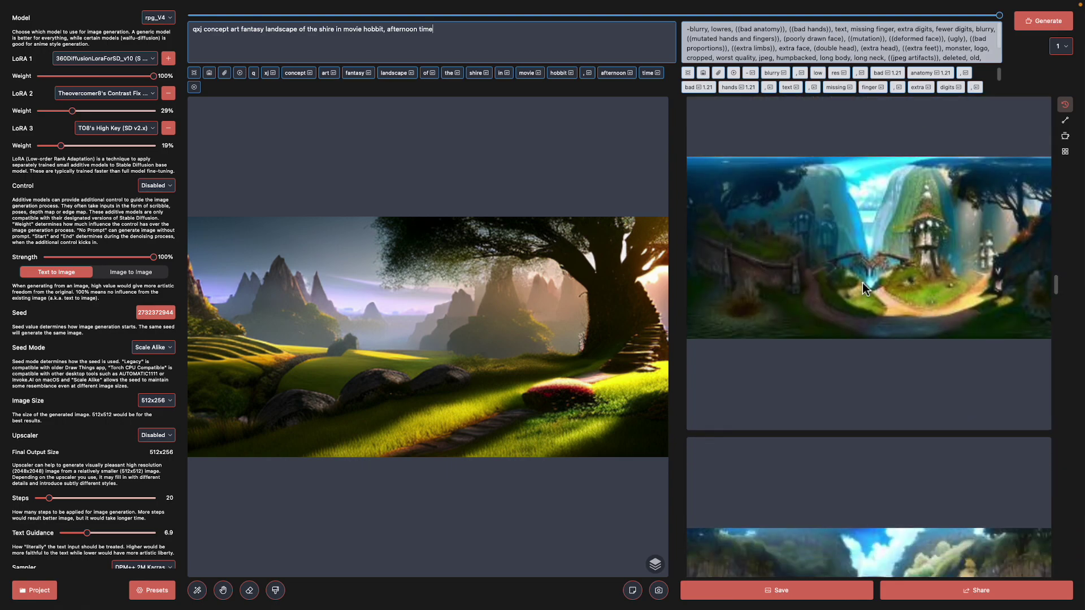
drag(1058, 299, 1065, 528)
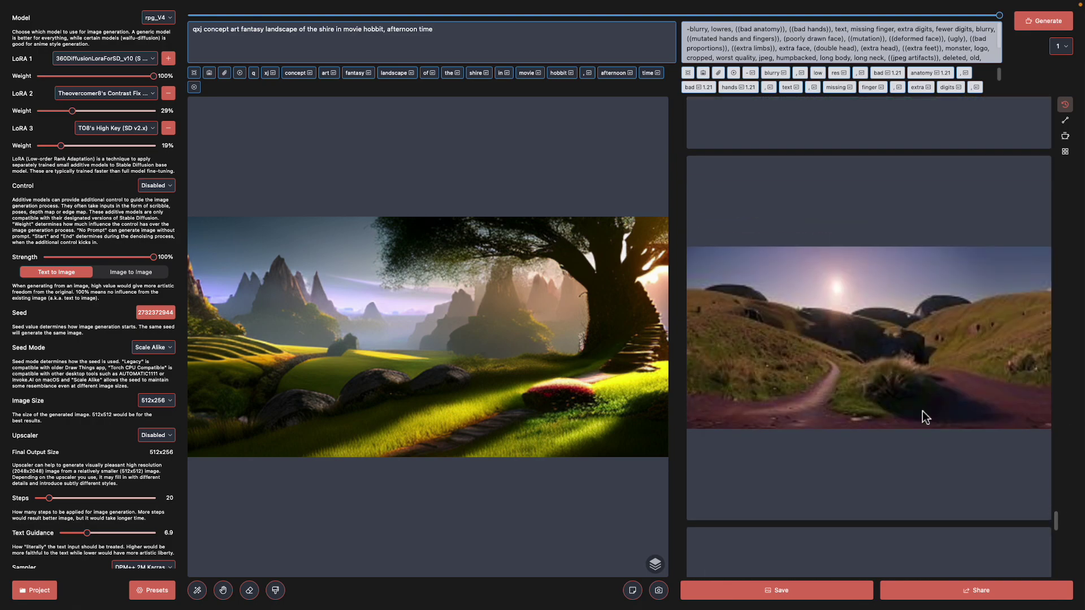
scroll(920, 416, down, 5)
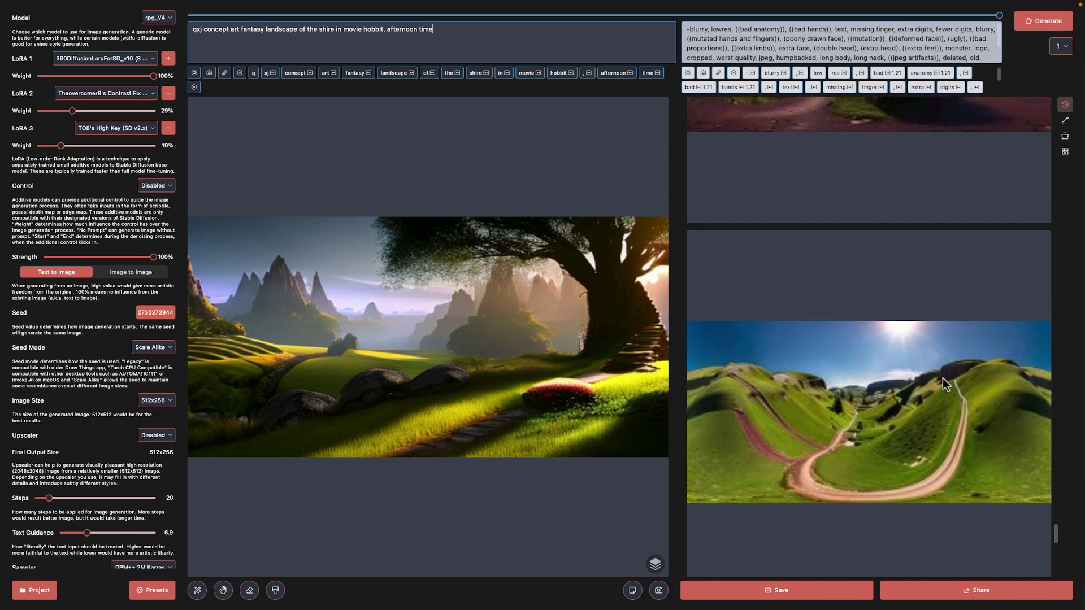
scroll(898, 298, down, 4)
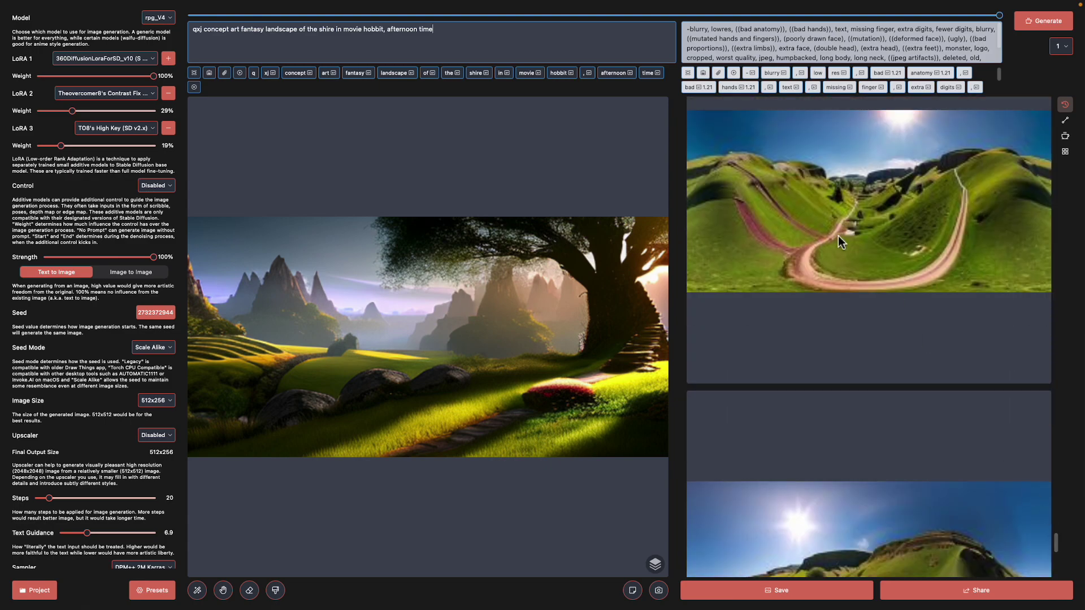
scroll(803, 316, down, 3)
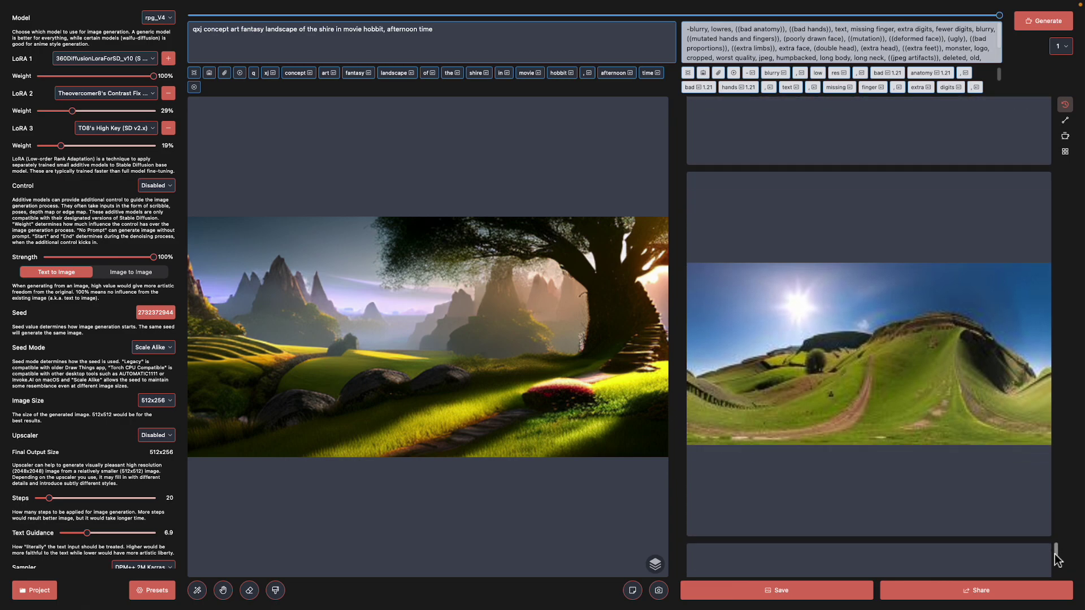
drag(1055, 557, 1053, 474)
scroll(1054, 412, up, 5)
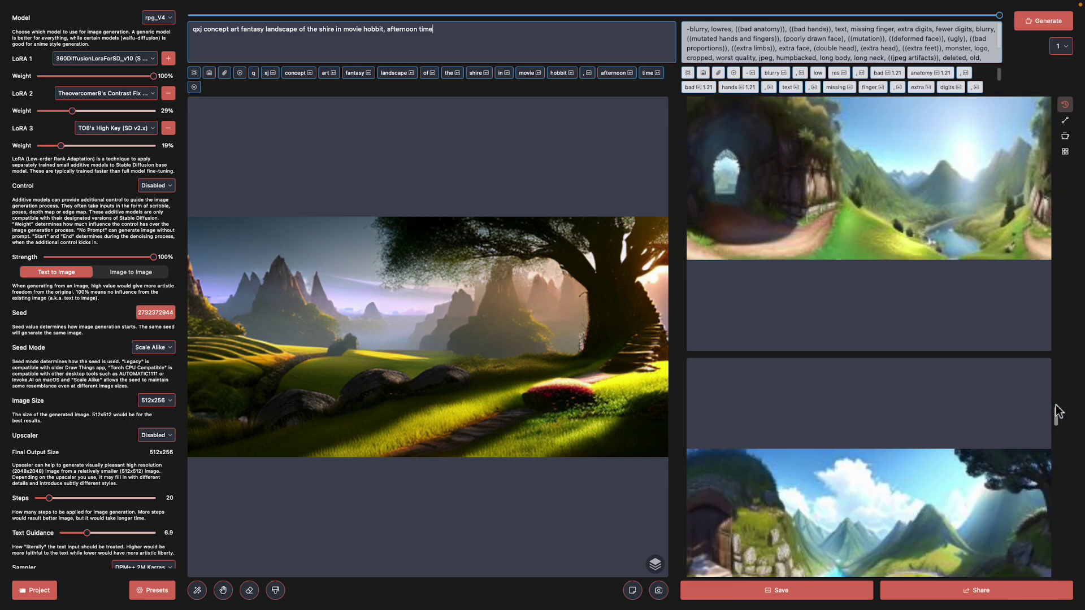
drag(1056, 418, 1056, 108)
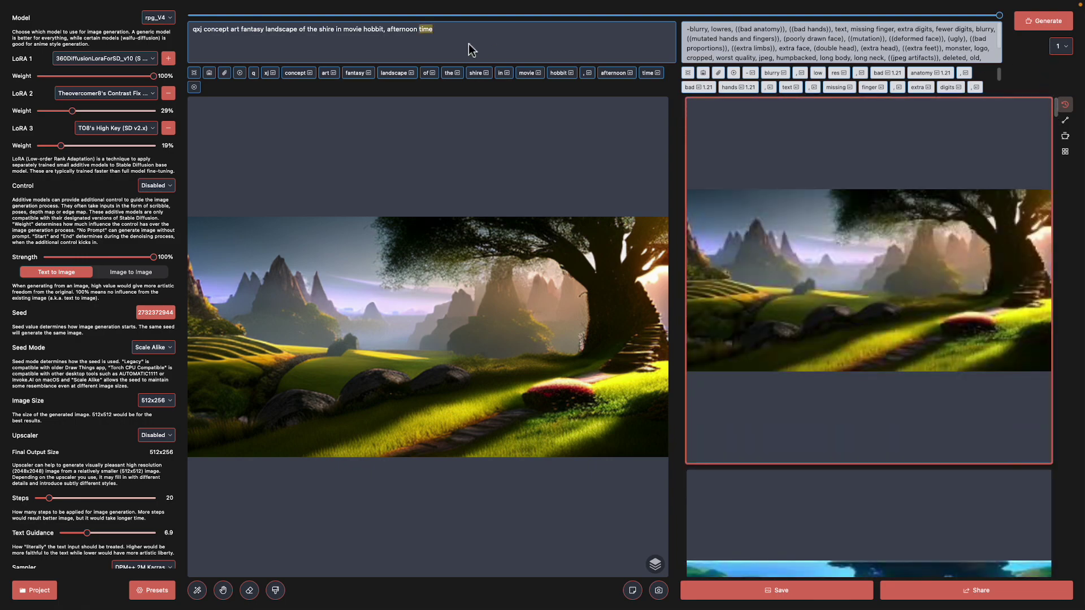
Step: Replace the Draw Things prompt with the copied cyberpunk building prompt and generate a batch of 10 images
triple_click(469, 50)
key(super+v)
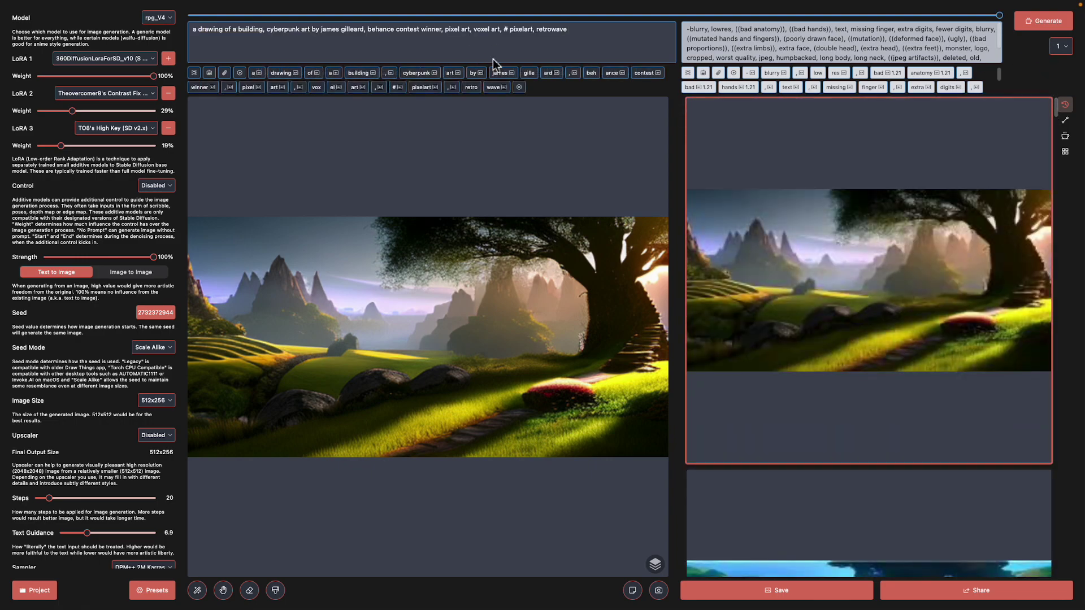
click(1061, 49)
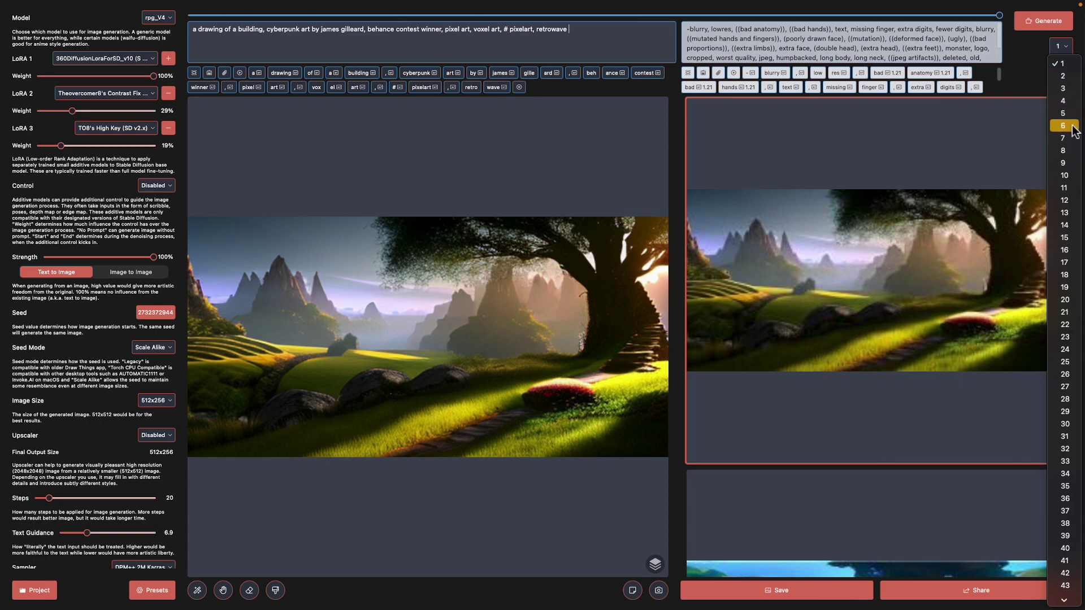
click(1067, 176)
click(1043, 23)
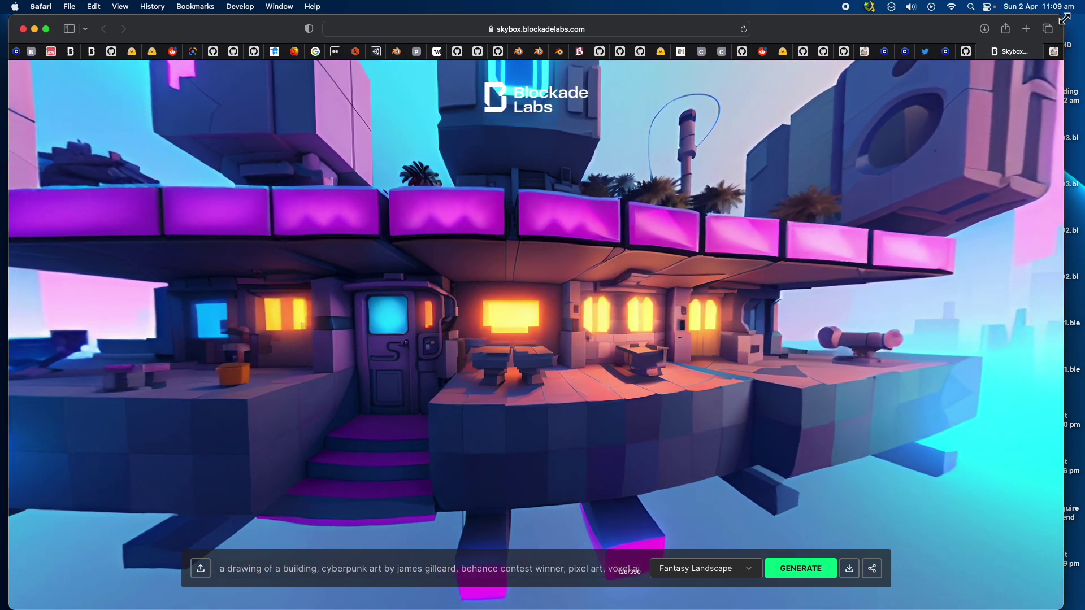
Step: Widen the browser window and look around the Blockade Labs cyberpunk skybox in several directions
drag(1064, 18, 1080, 19)
drag(598, 285, 436, 320)
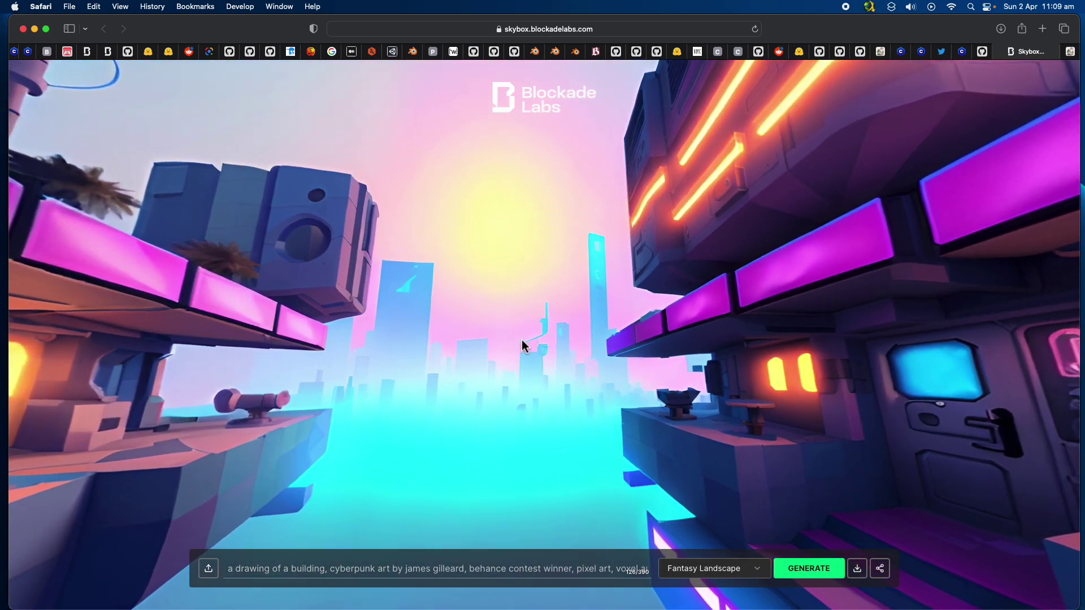
drag(623, 330, 390, 313)
drag(712, 307, 512, 291)
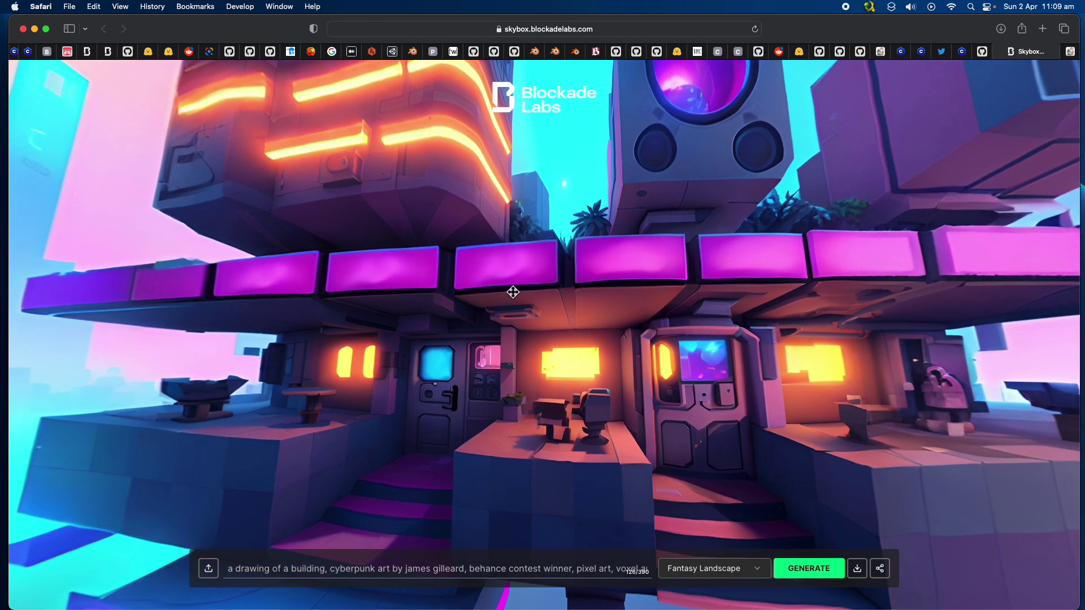
drag(407, 249, 521, 293)
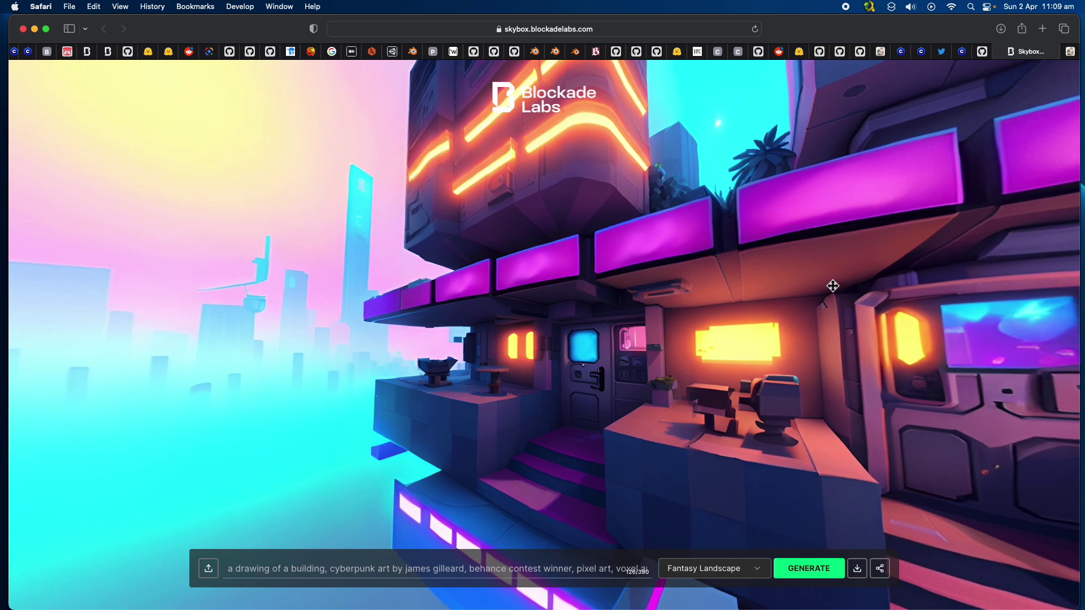
drag(833, 286, 524, 307)
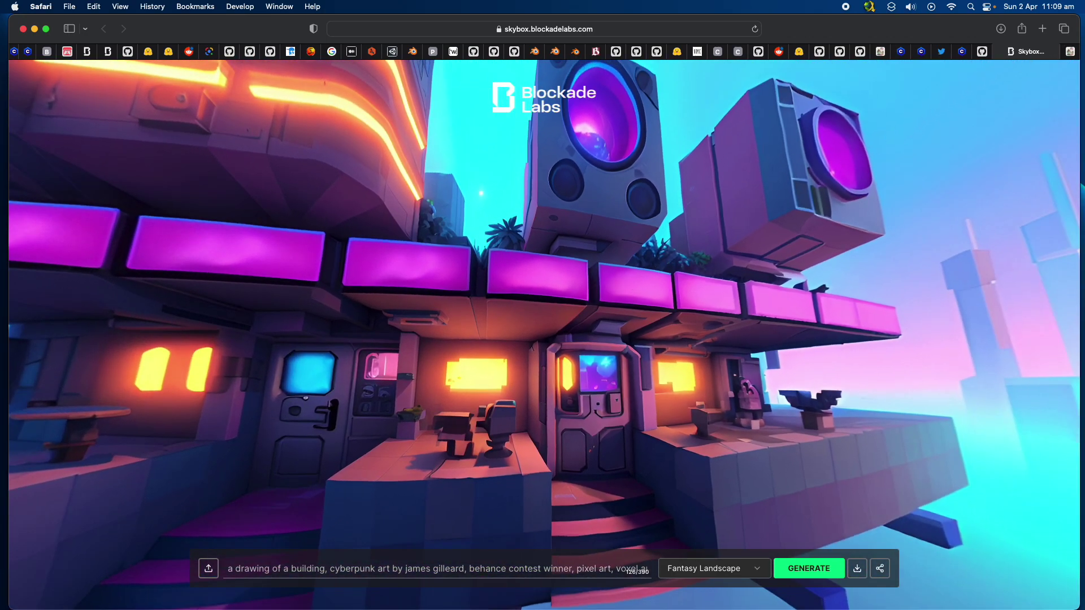
Step: Narrow the browser window to reach the Finder window behind it and open the _DRAWTHINGS_ARTS folder
drag(1079, 16, 834, 19)
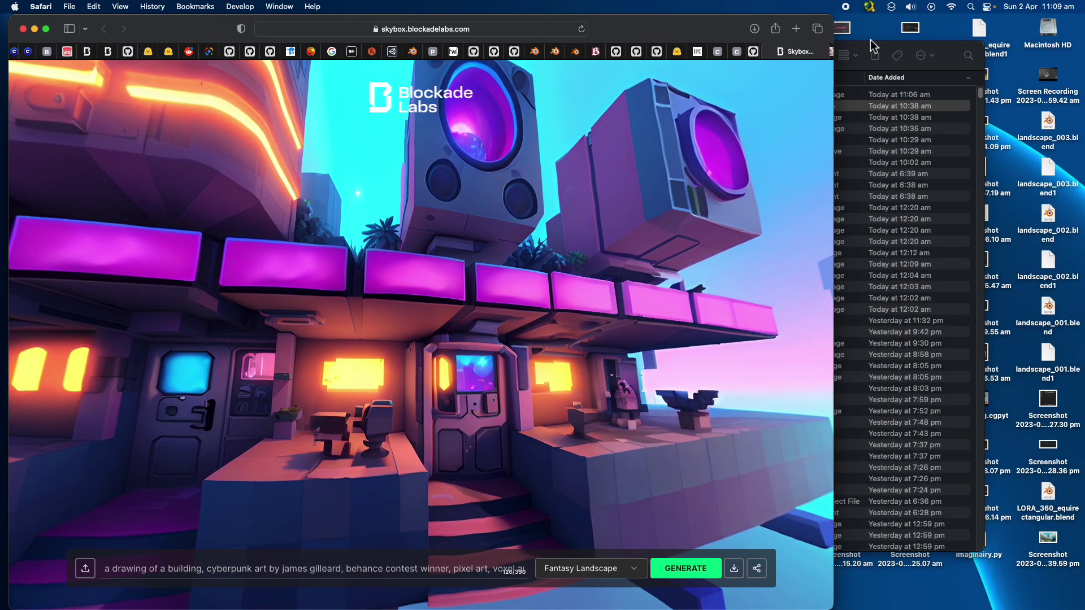
click(889, 48)
drag(890, 55, 894, 60)
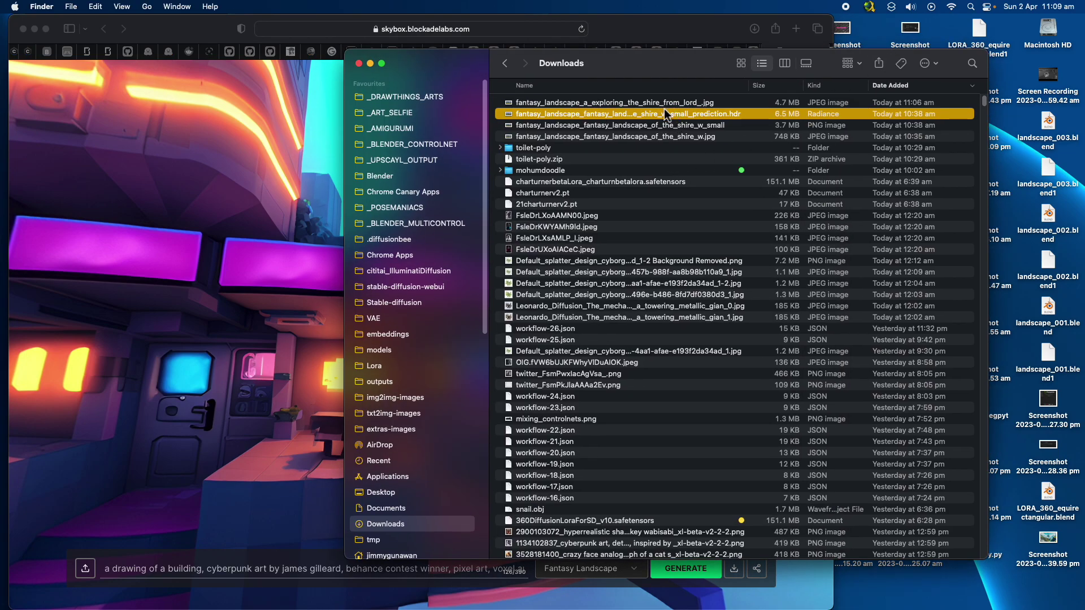
click(430, 98)
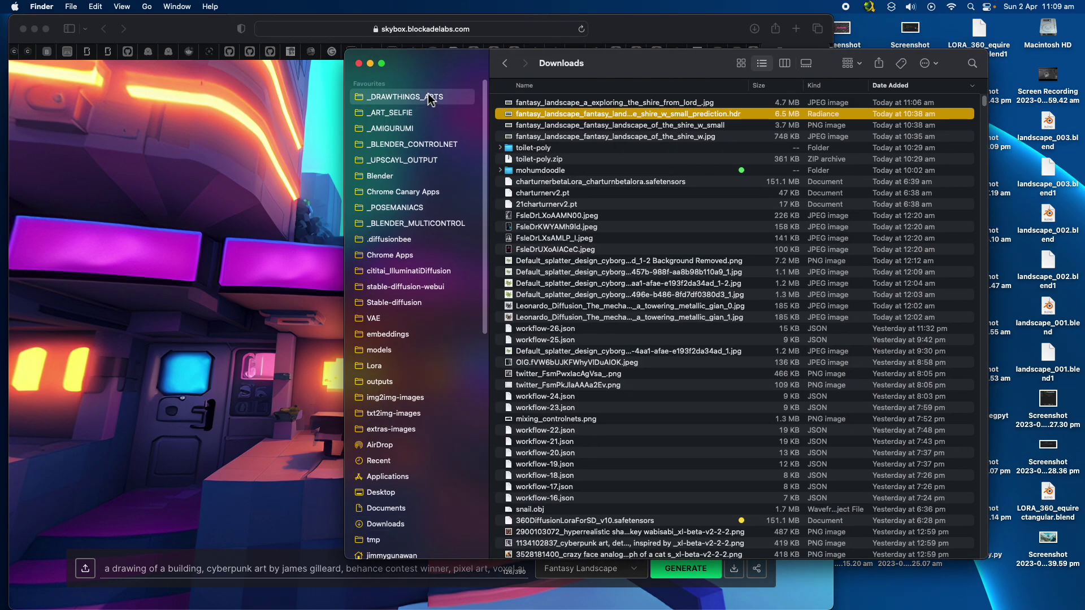
click(576, 192)
click(594, 274)
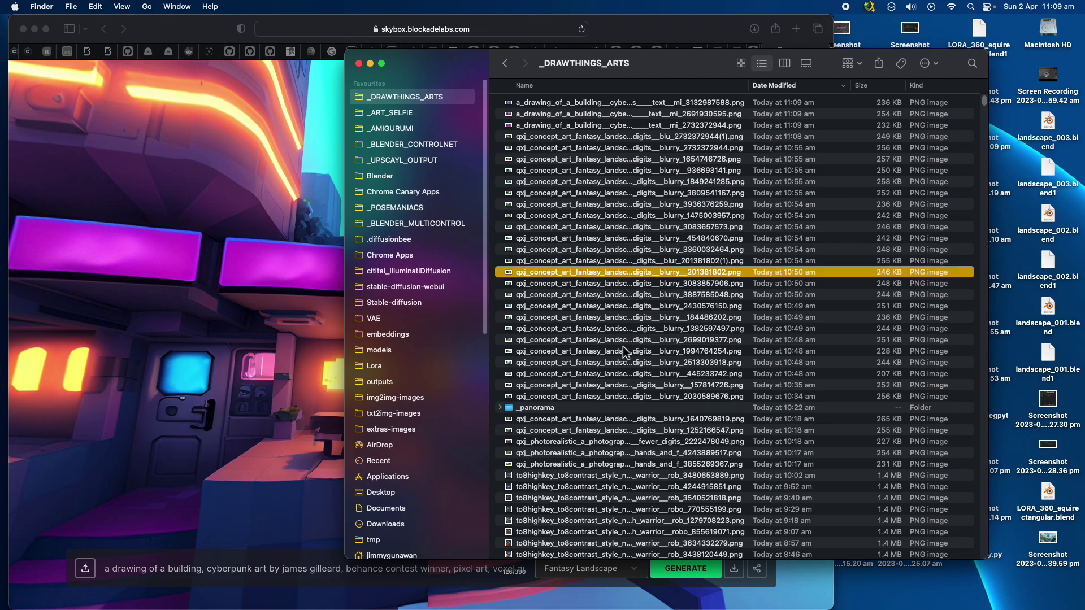
Step: Preview several of the qxj concept art fantasy landscape images in the _DRAWTHINGS_ARTS folder one after another
click(623, 349)
key(space)
key(Up)
key(Up)
key(Up)
key(Up)
key(Up)
key(Up)
key(Up)
key(Up)
key(Up)
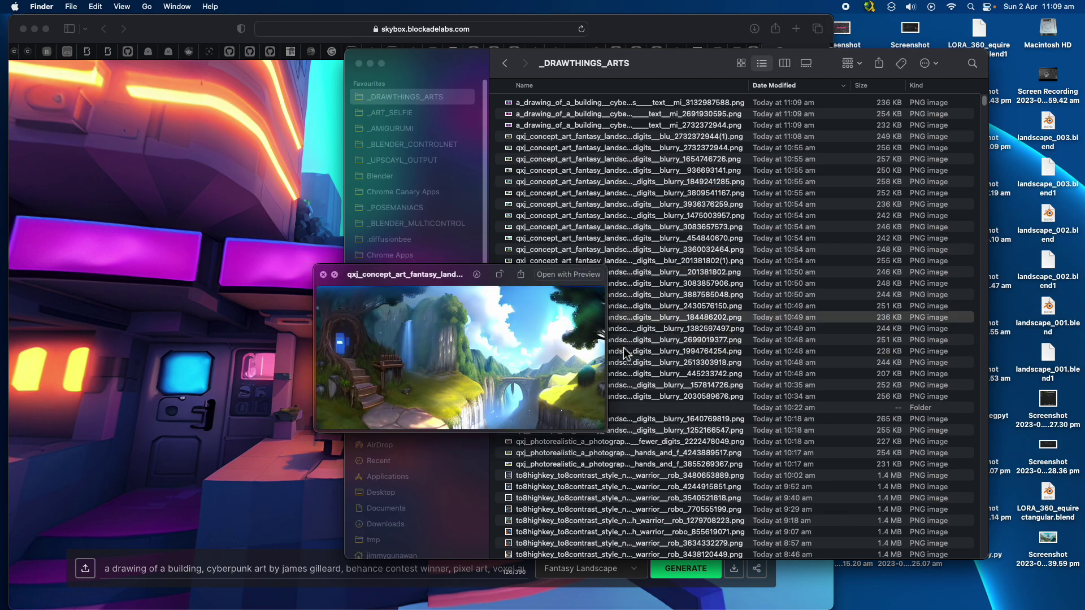
key(Up)
key(Up)
key(Up)
key(Up)
key(Up)
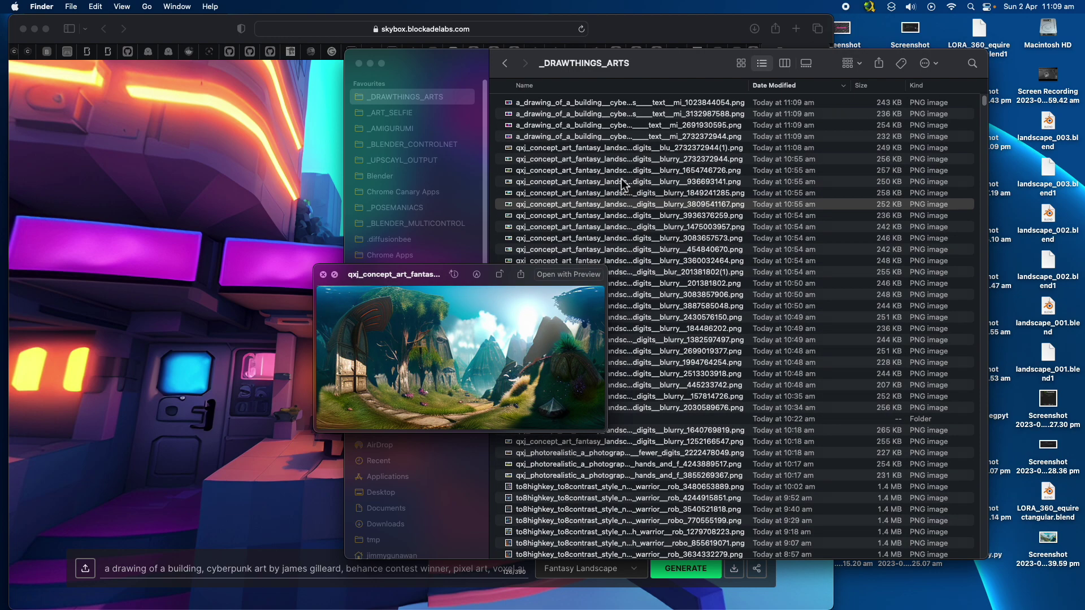
click(622, 171)
key(space)
key(space)
key(Up)
key(Up)
key(Up)
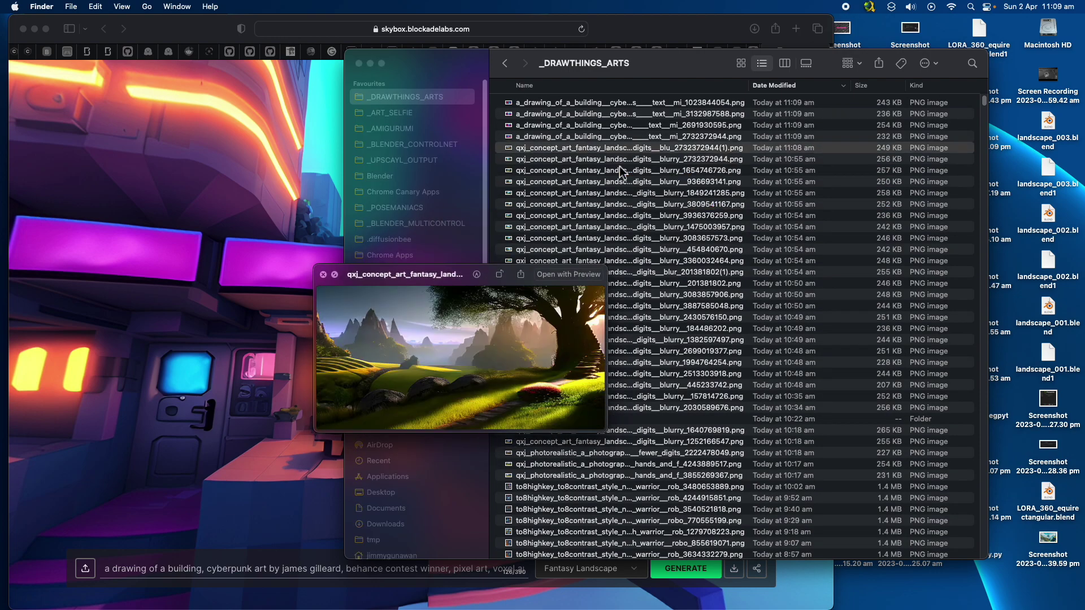
key(Down)
key(Down)
key(Down)
key(Down)
key(space)
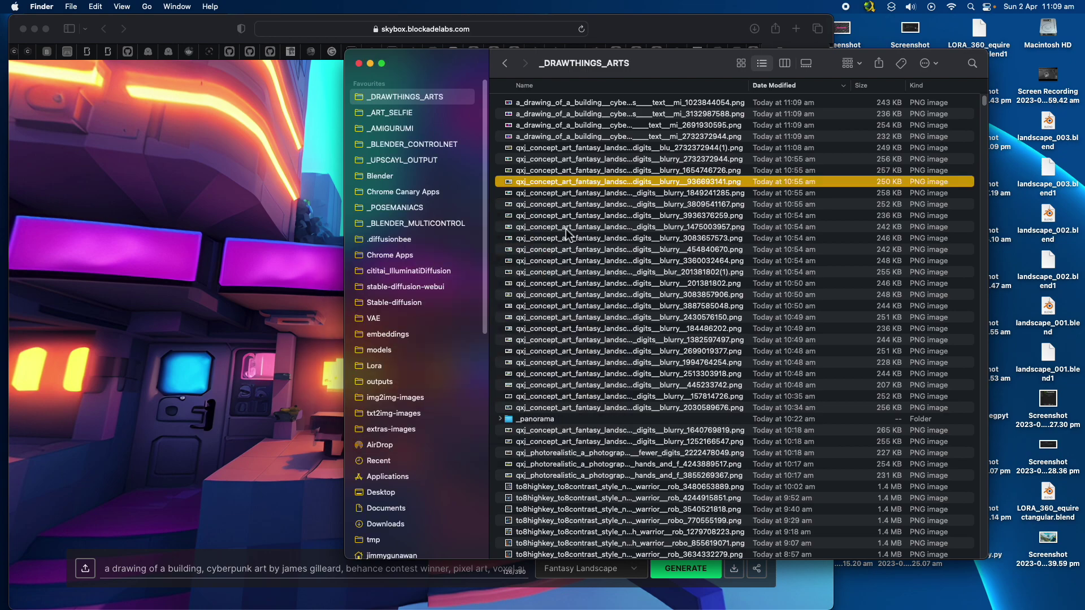
Step: Open the _panorama folder and preview several of its zenful pond and gelato shop panorama images
double_click(535, 419)
click(550, 121)
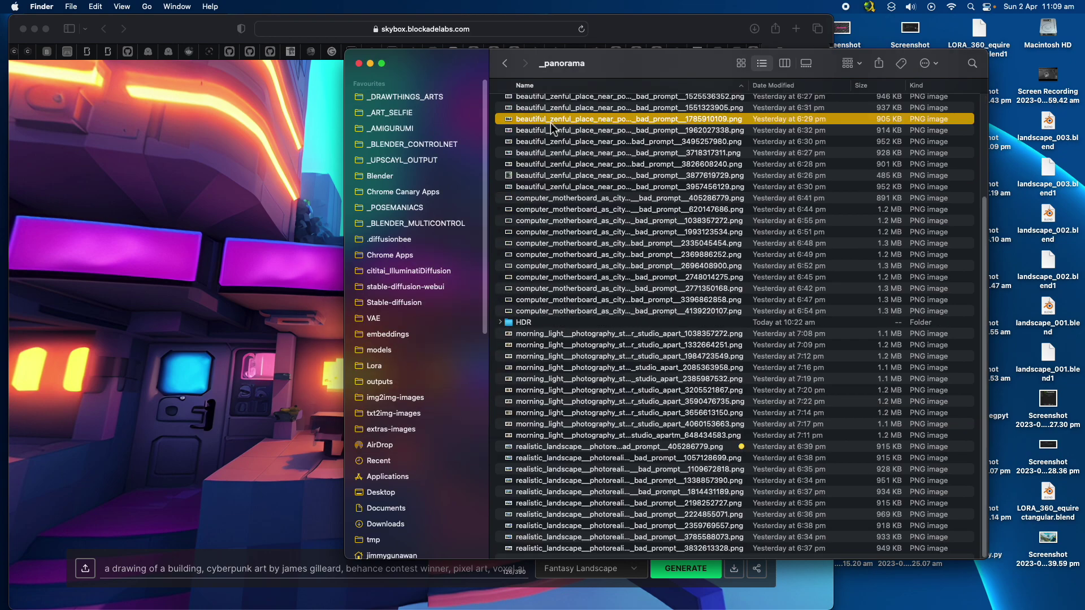
key(space)
key(Up)
key(Up)
key(Up)
key(Up)
key(Up)
key(Up)
key(Up)
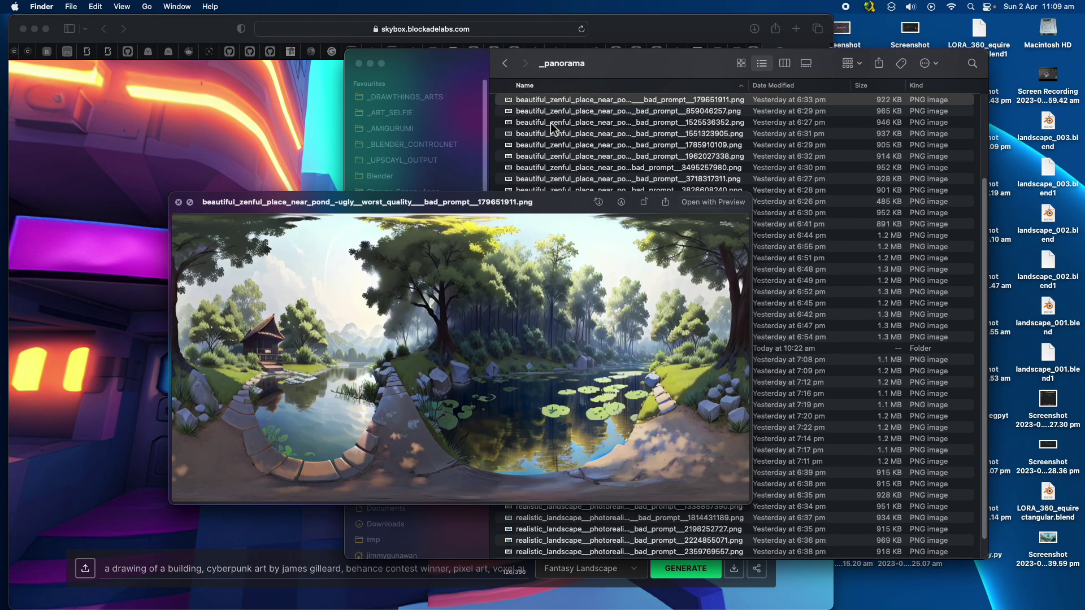
key(Up)
key(Down)
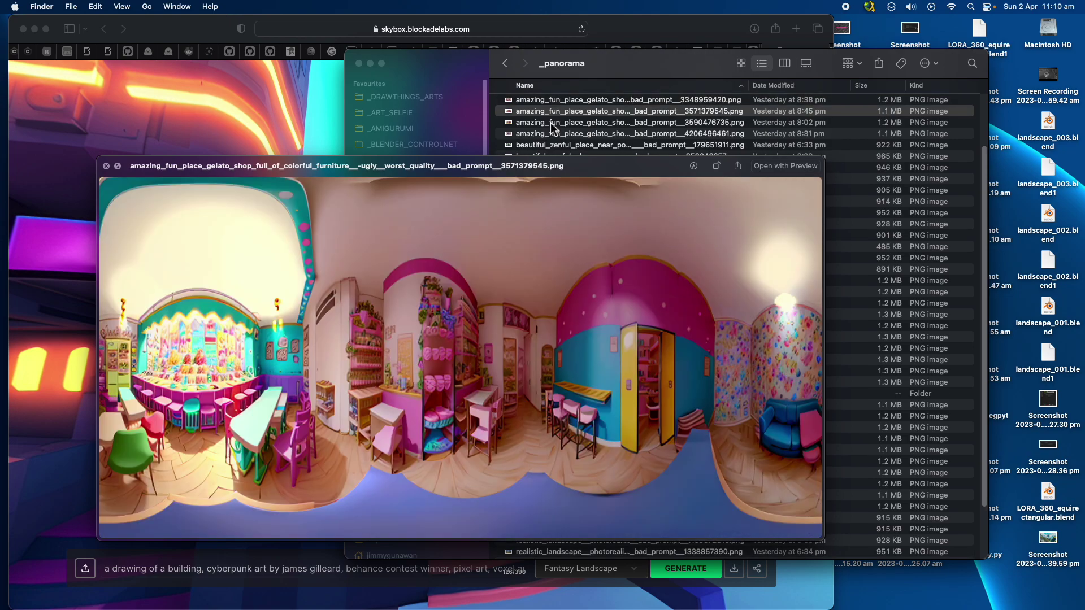
key(Down)
Step: Preview the beautiful_zenful_place_near_pond panoramas one after another
key(Down)
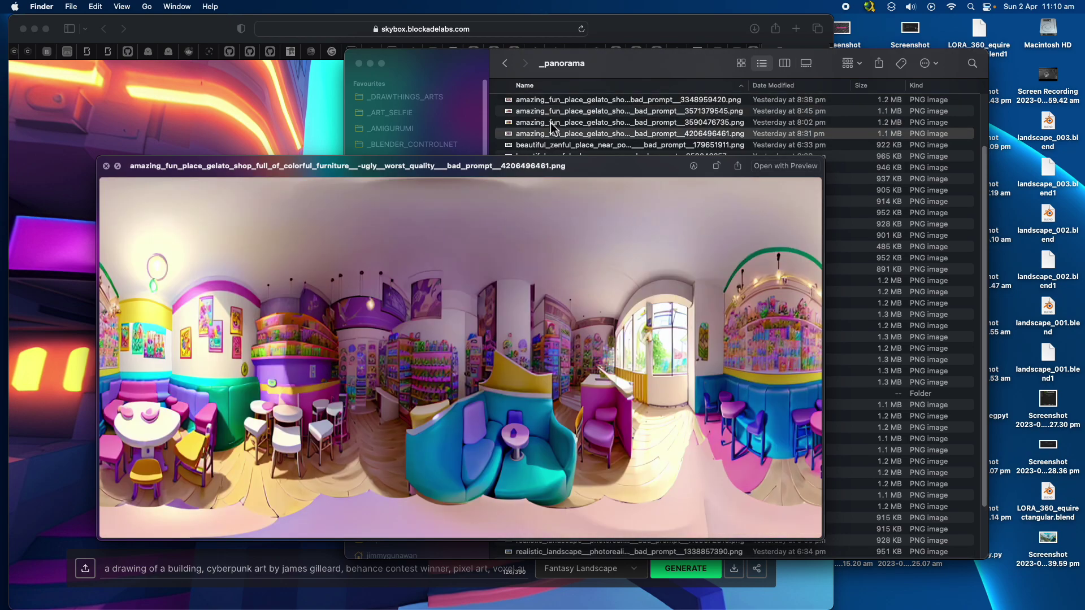
key(Down)
key(Down)
key(Down)
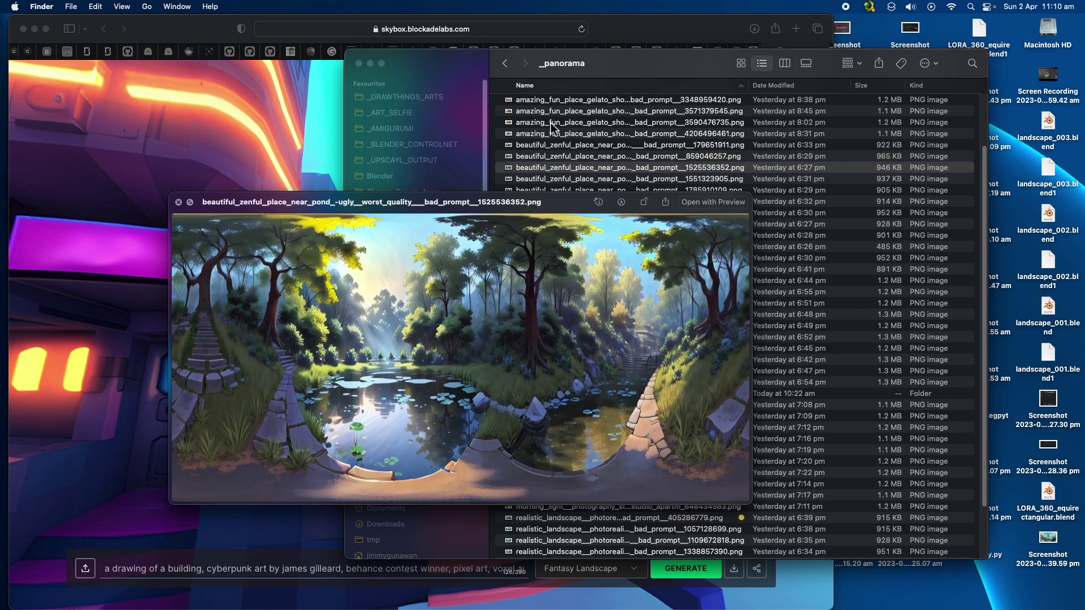
key(Up)
key(Down)
key(Down)
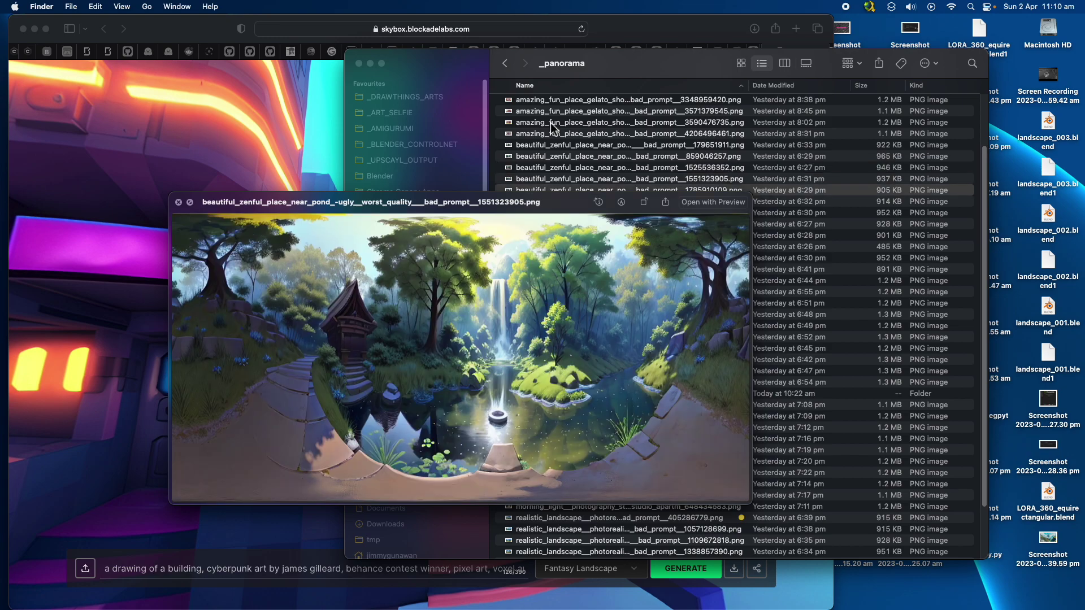
key(Down)
key(Down)
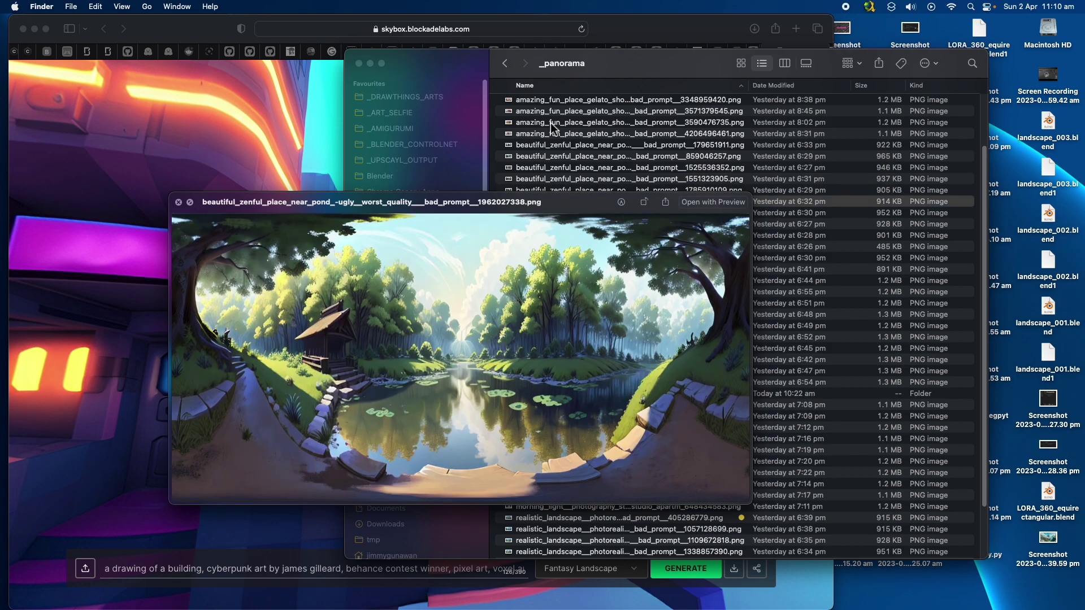
key(Down)
key(Down)
key(Down)
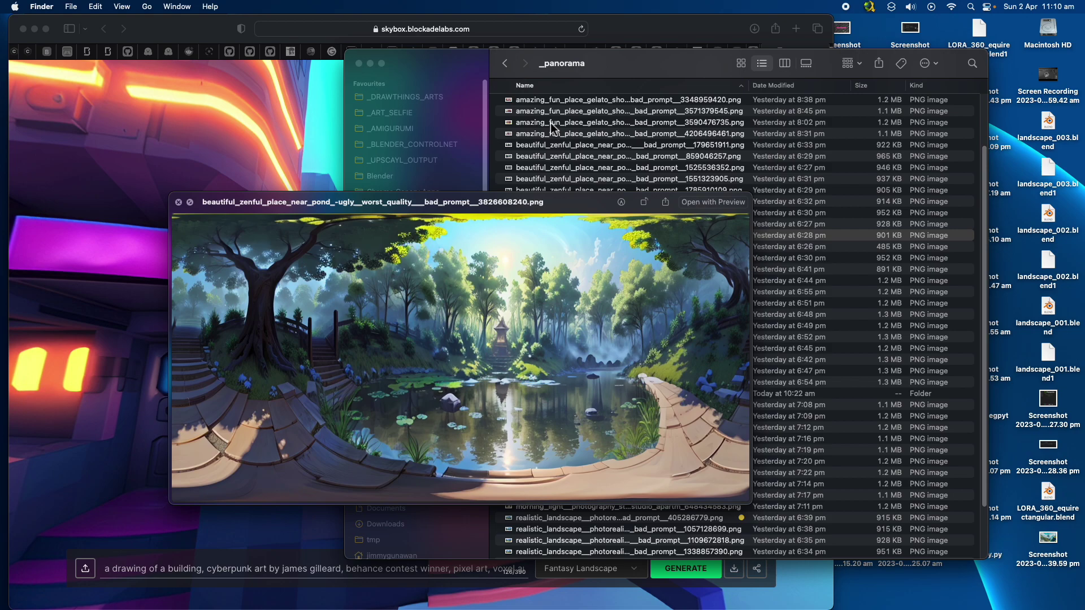
key(Down)
key(Down)
key(Down)
key(Down)
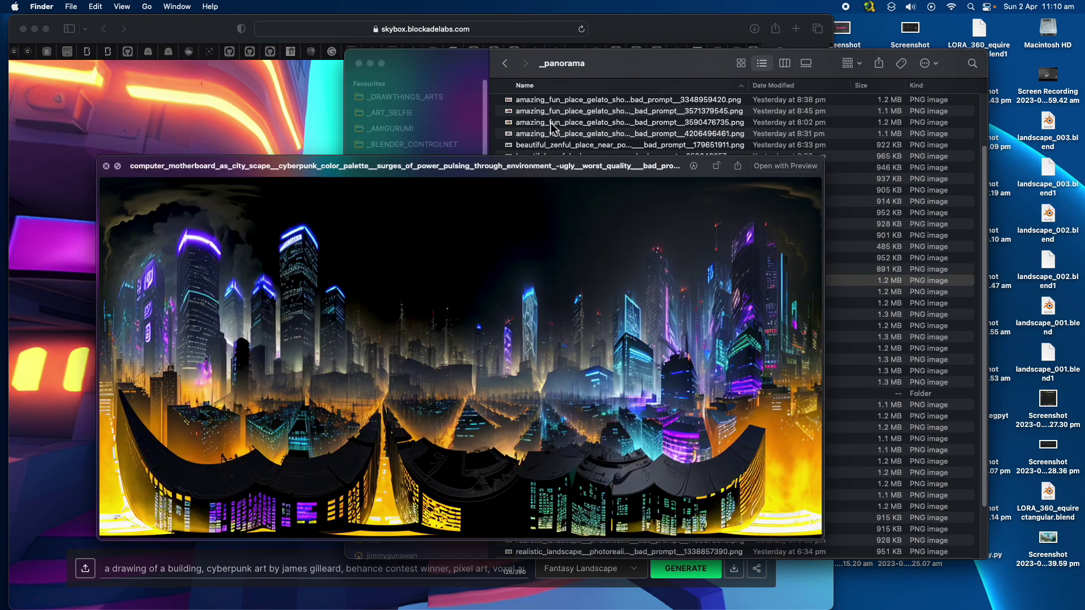
Step: Preview the computer_motherboard_as_city_scape cyberpunk panoramas one after another
key(Down)
key(Down)
key(Down)
key(Down)
key(Down)
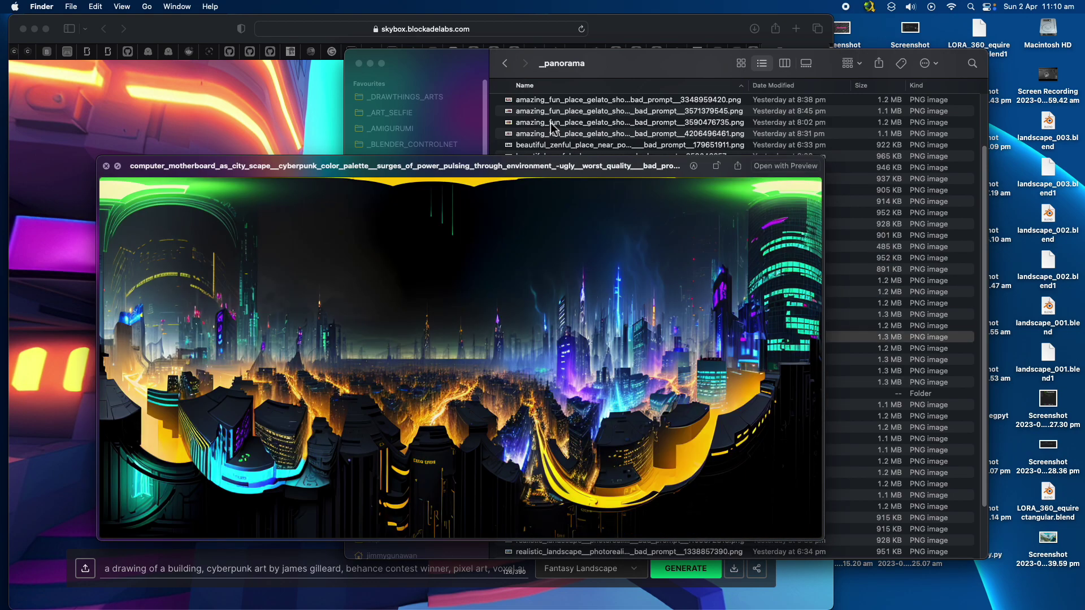
key(Down)
key(Down)
Step: Step back through the cityscape previews to the last zenful pond panorama, reposition its preview window and close it
key(Up)
key(Up)
key(Up)
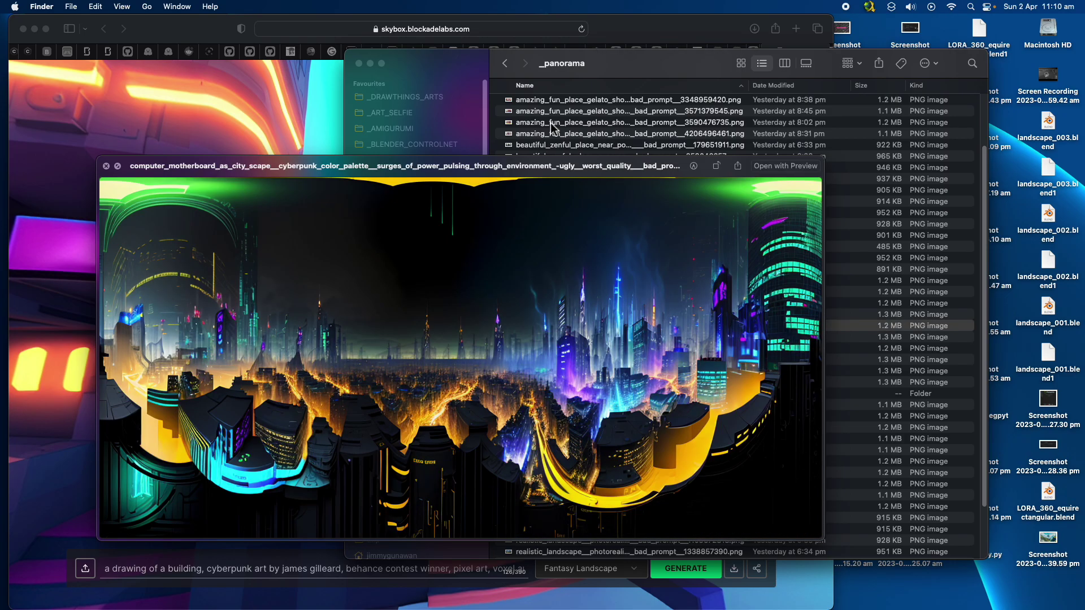
key(Up)
key(Up)
key(Up)
key(Up)
key(Up)
key(Up)
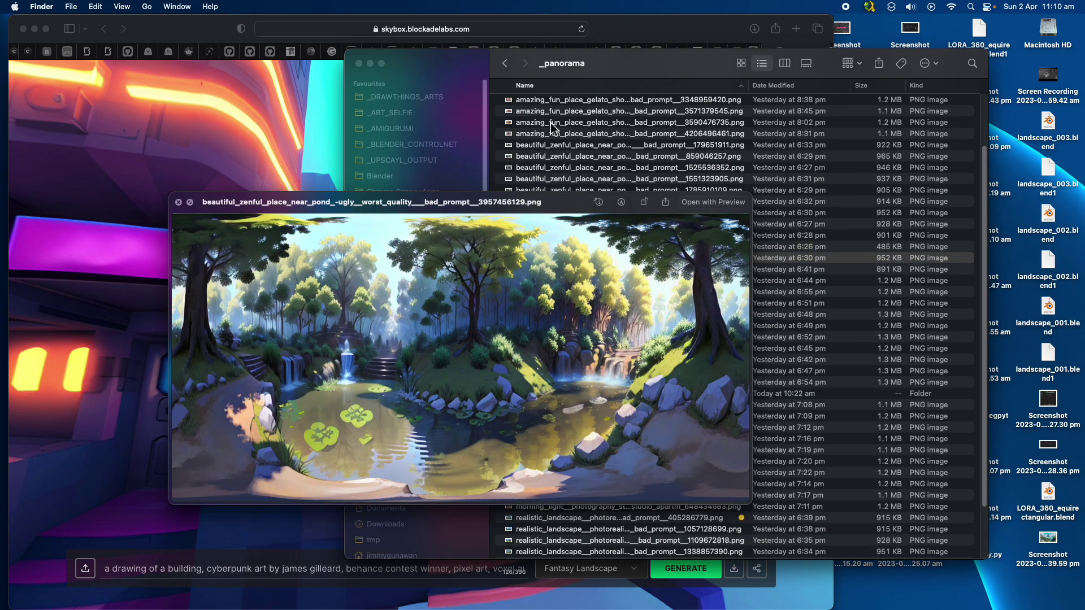
drag(340, 210, 255, 181)
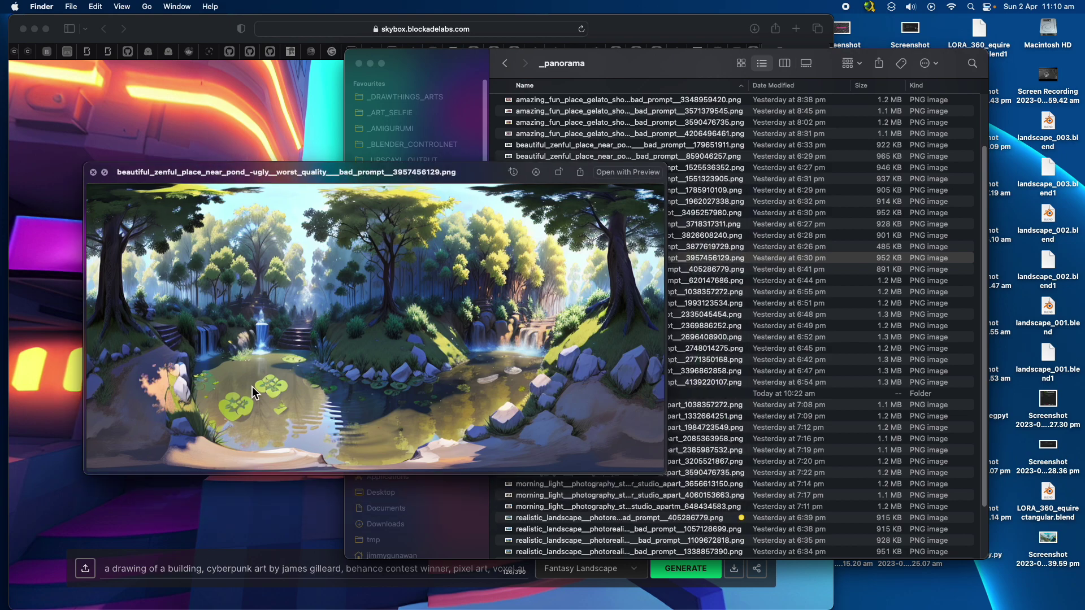
click(93, 173)
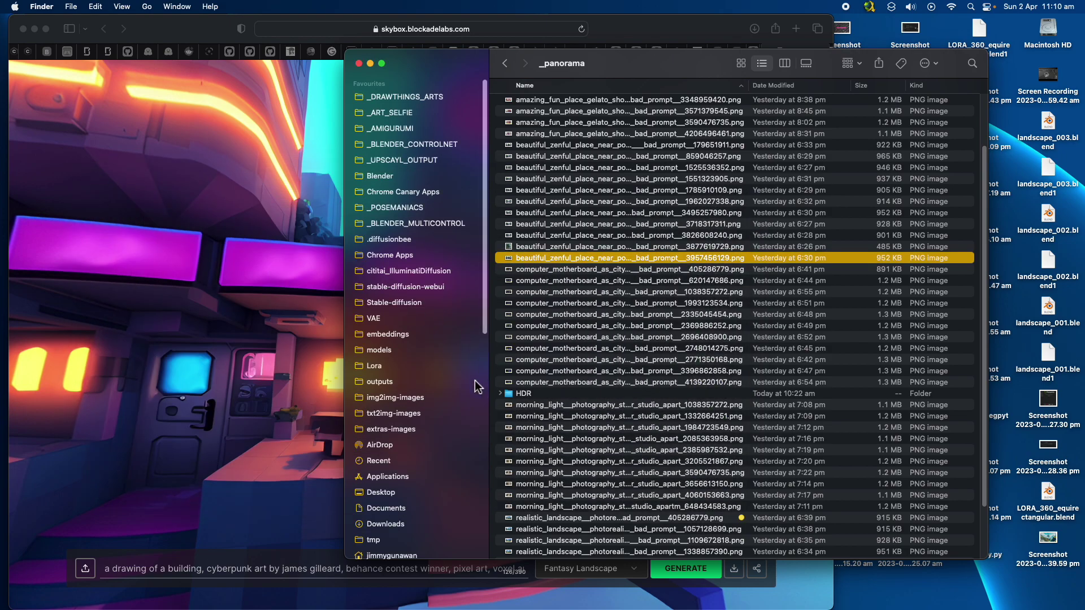
Step: Open the Downloads folder, preview fantasy_landscape_fantasy_landscape_of_the_shire_w.jpg and show its file information
click(381, 492)
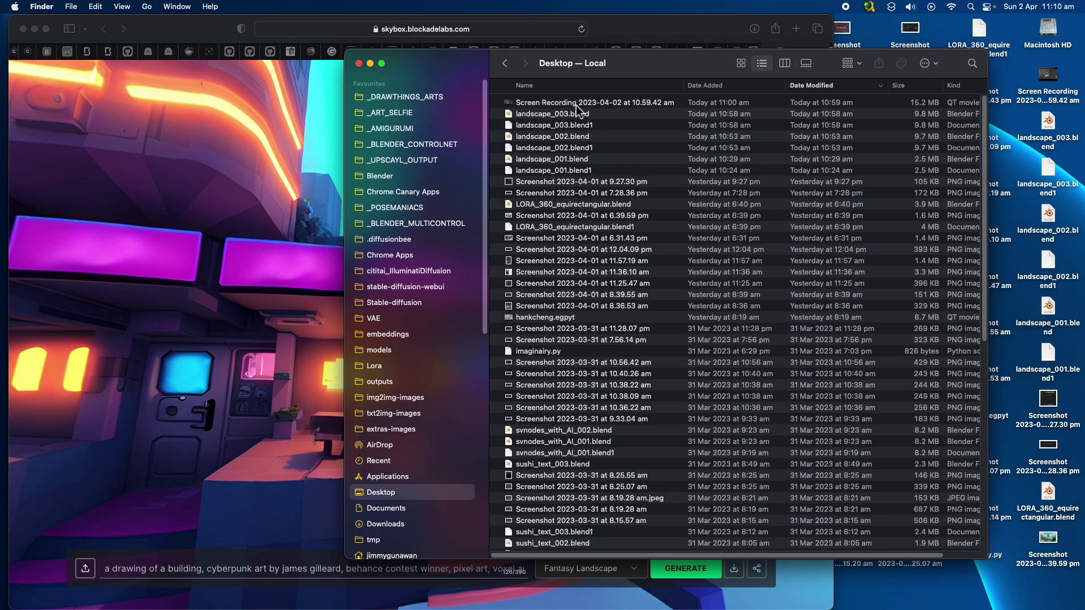
click(591, 182)
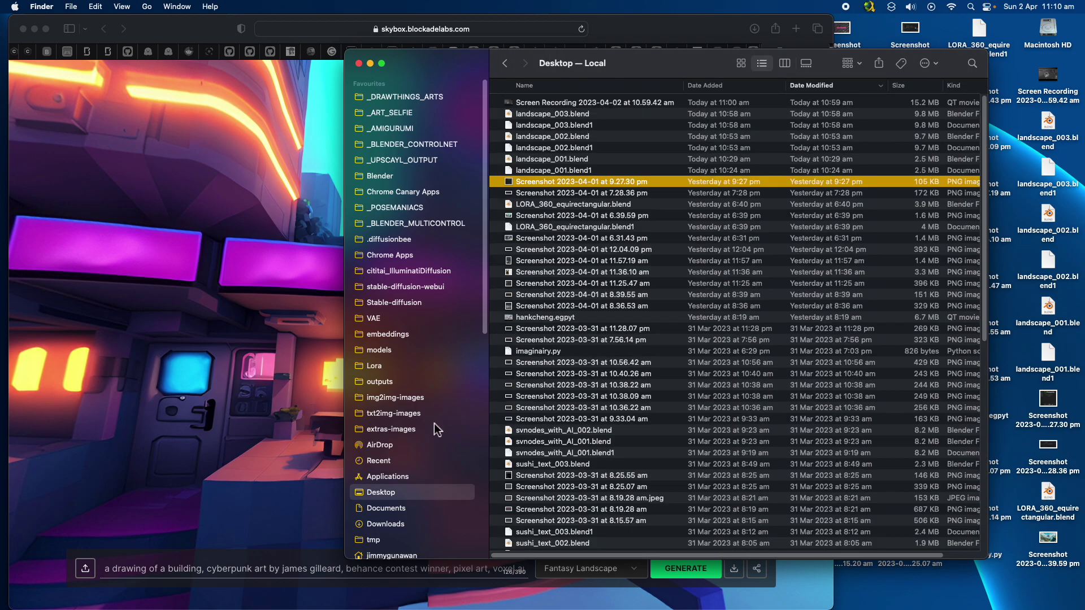
click(421, 521)
click(610, 137)
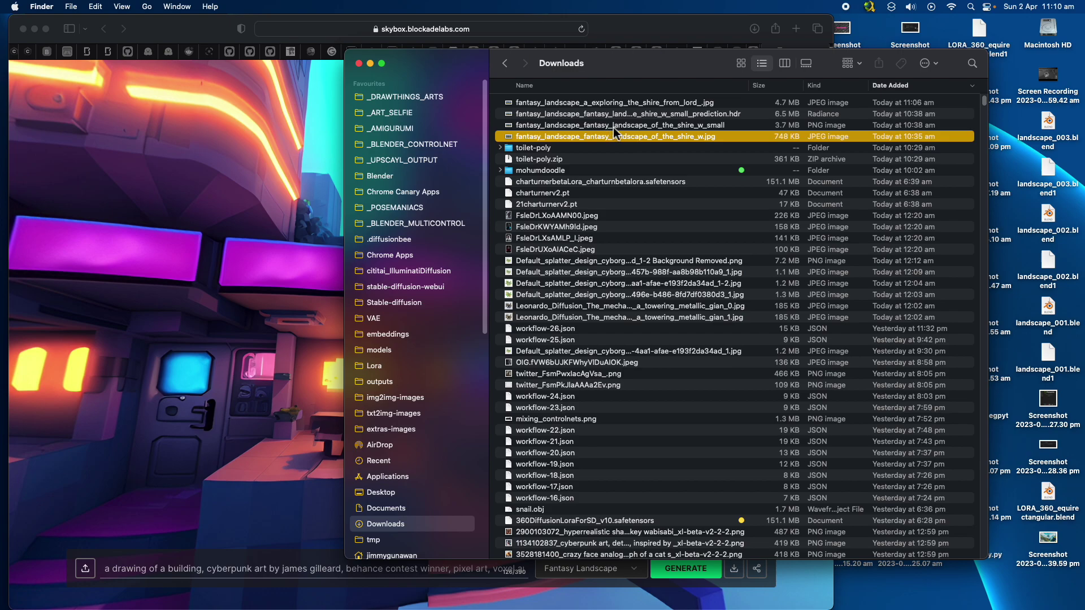
key(space)
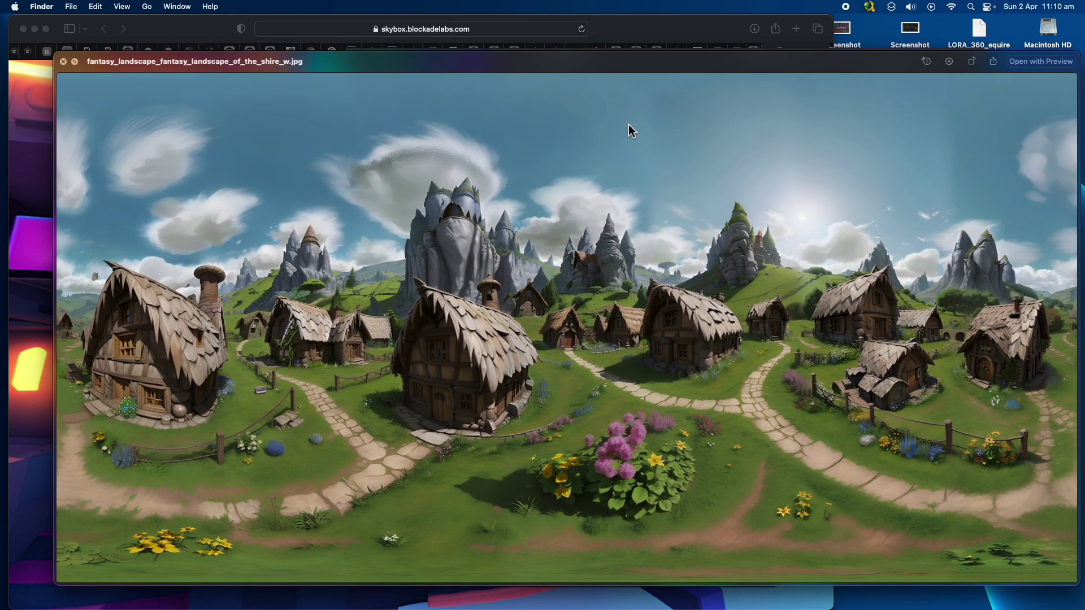
key(space)
key(super+i)
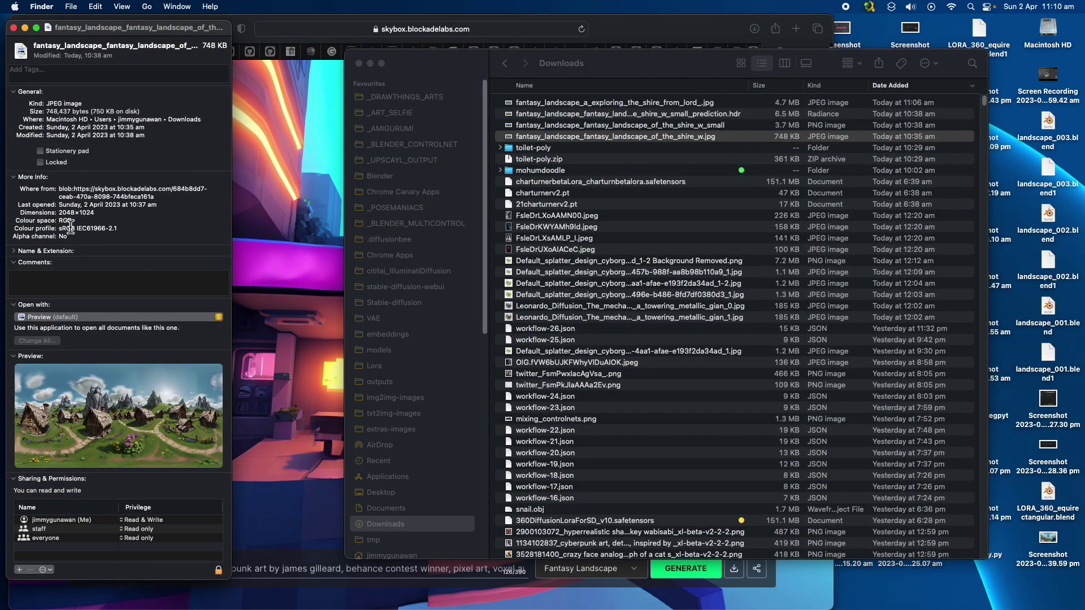
Step: Close that file information, check the dimensions of fantasy_landscape_a_exploring_the_shire_from_lord_.jpg in its own file information, and close it
click(542, 137)
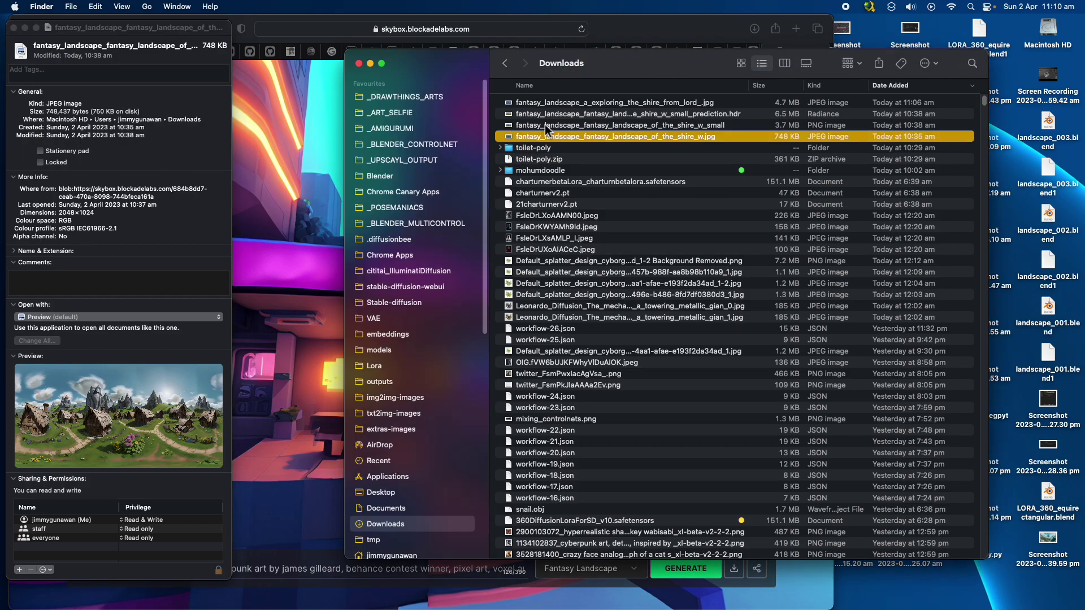
click(554, 125)
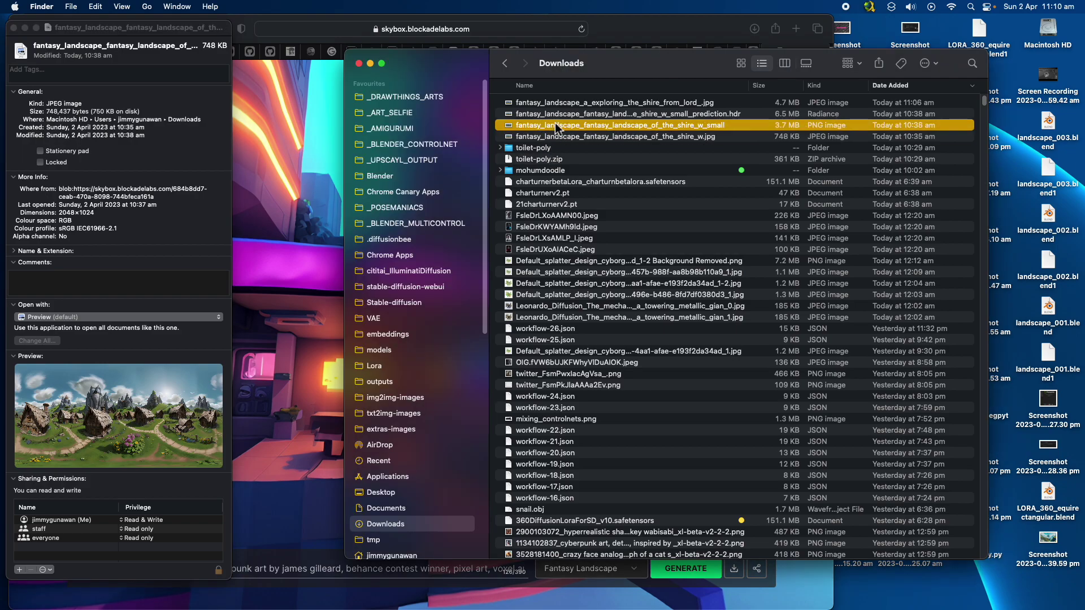
click(555, 104)
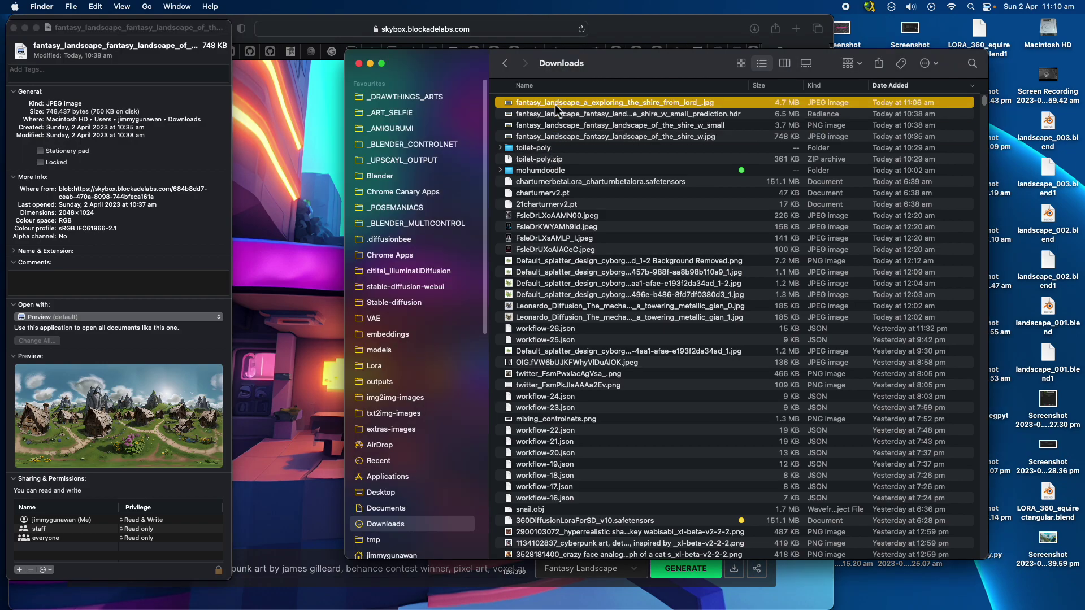
click(14, 27)
click(562, 114)
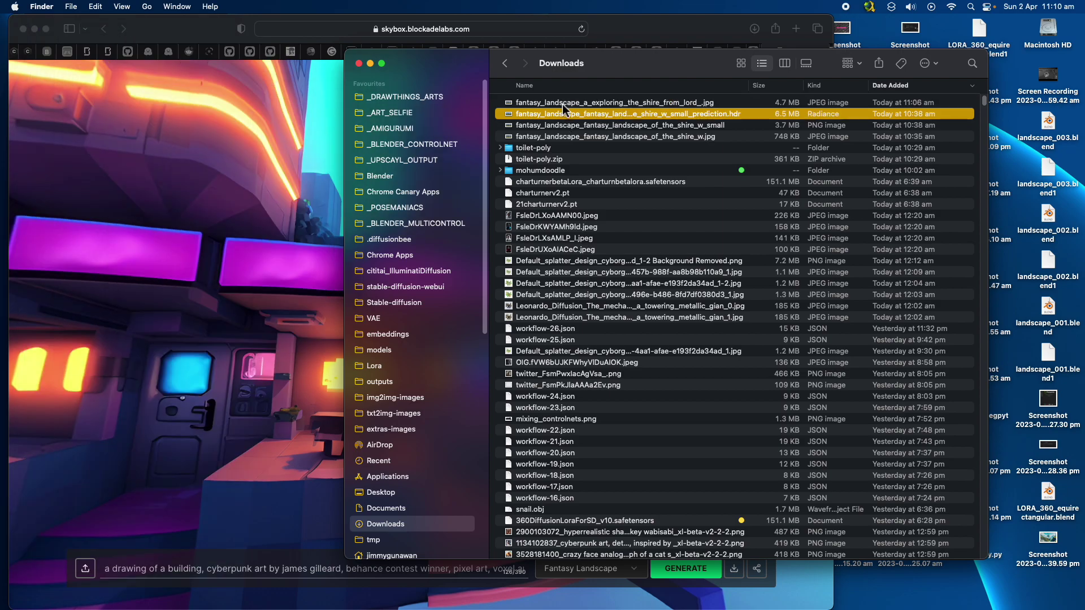
click(562, 104)
key(super+i)
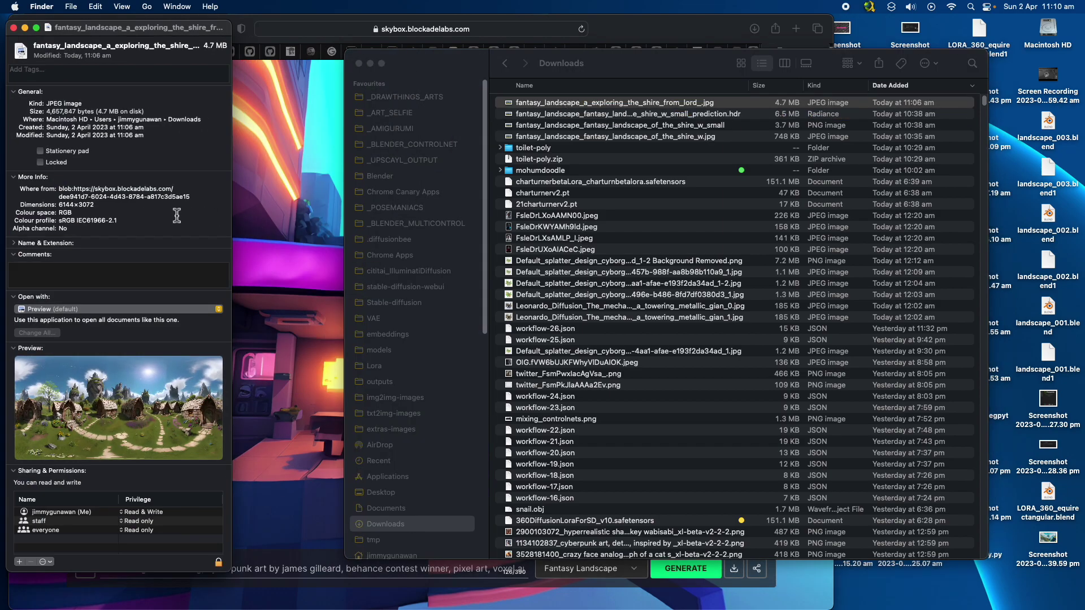
double_click(87, 208)
click(14, 27)
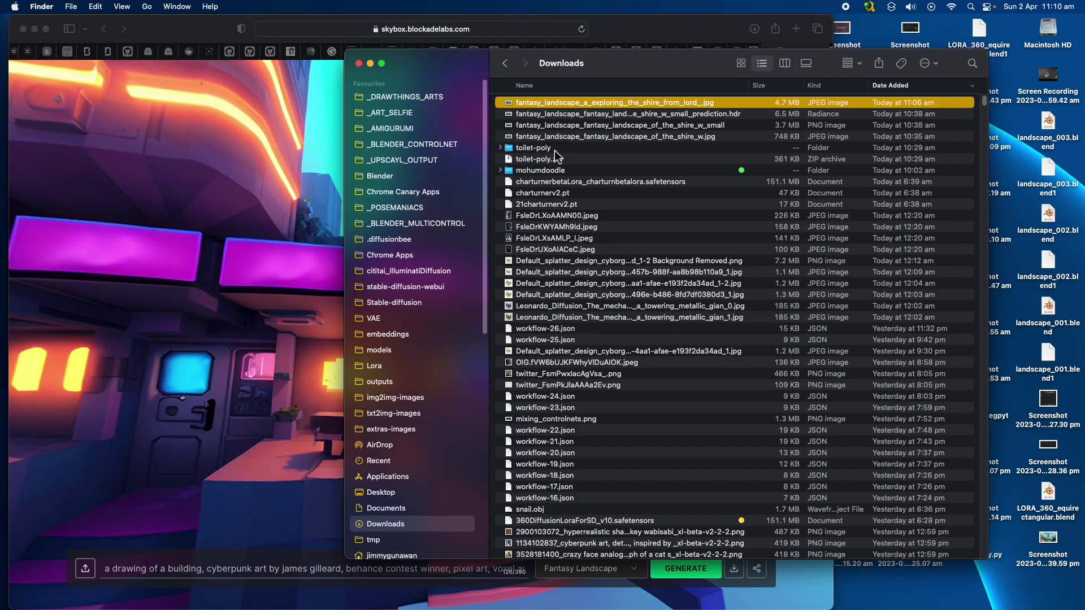
Step: Bring the Blockade Labs browser window forward, look around the cyberpunk skybox, and return to the Downloads folder in Finder
click(411, 34)
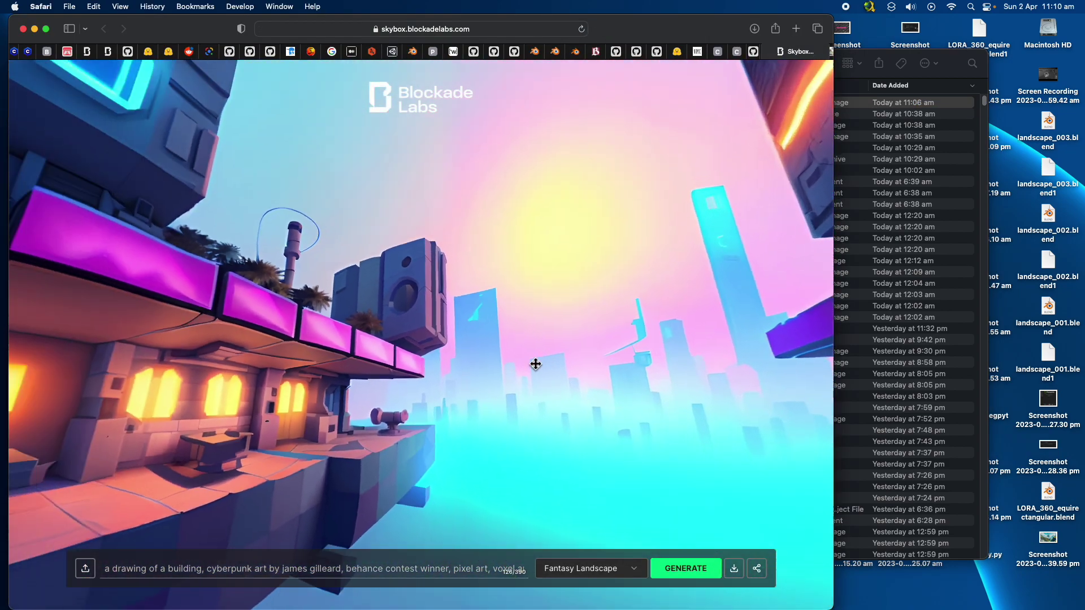
drag(536, 364, 518, 218)
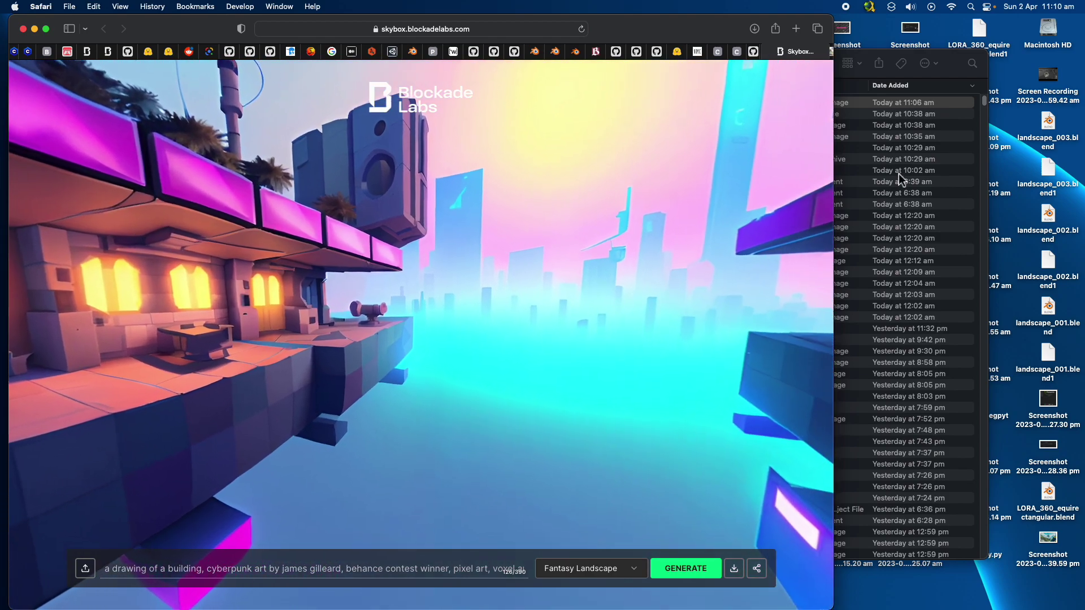
click(899, 175)
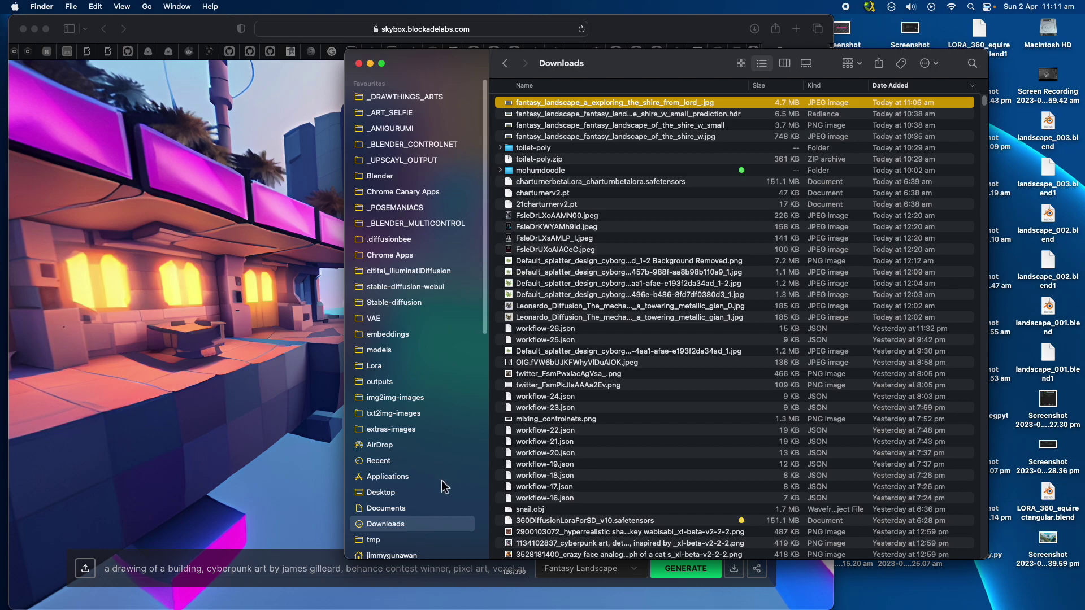
Step: Preview each of the four shire fantasy_landscape files in Downloads, including the small version and the HDR prediction
click(587, 136)
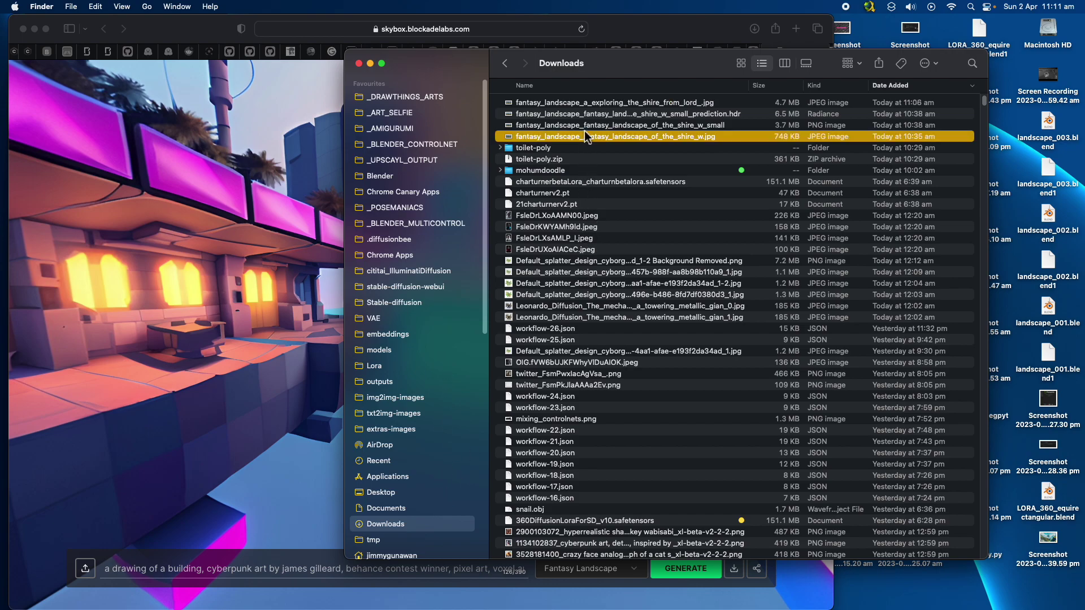
key(space)
key(space)
click(600, 127)
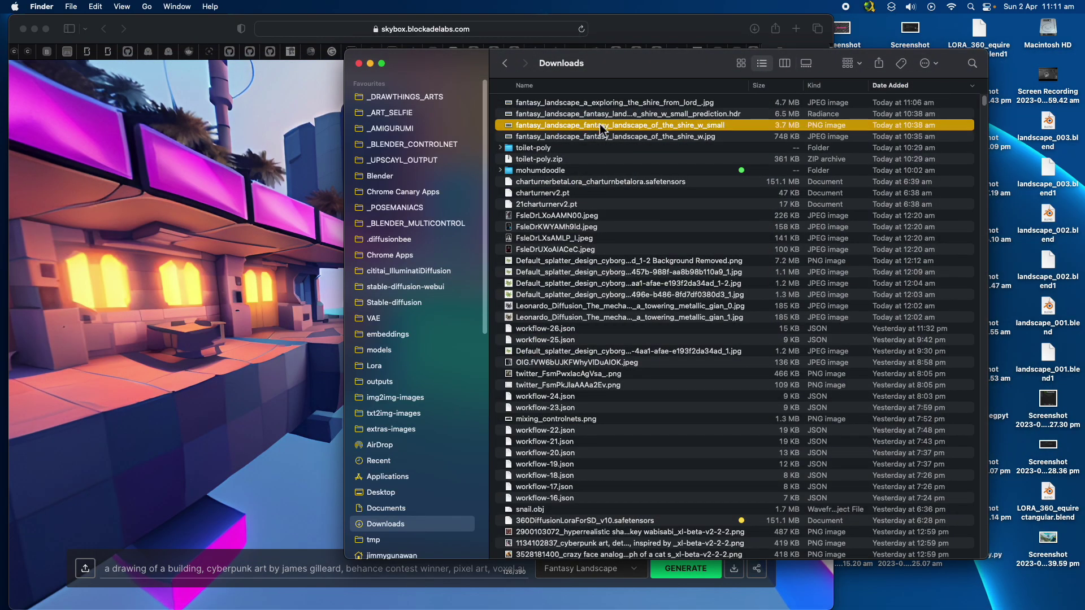
key(space)
key(space)
click(602, 101)
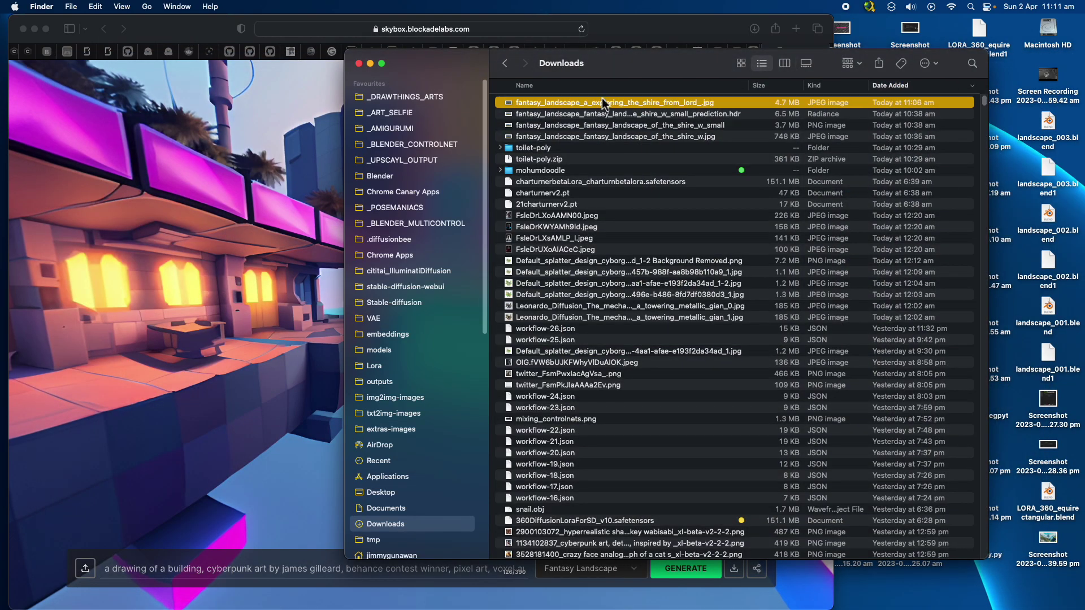
key(space)
key(space)
click(606, 113)
key(space)
key(space)
Step: Switch to the Blockade Labs page, download the cyberpunk skybox panorama and look around the scene
click(242, 191)
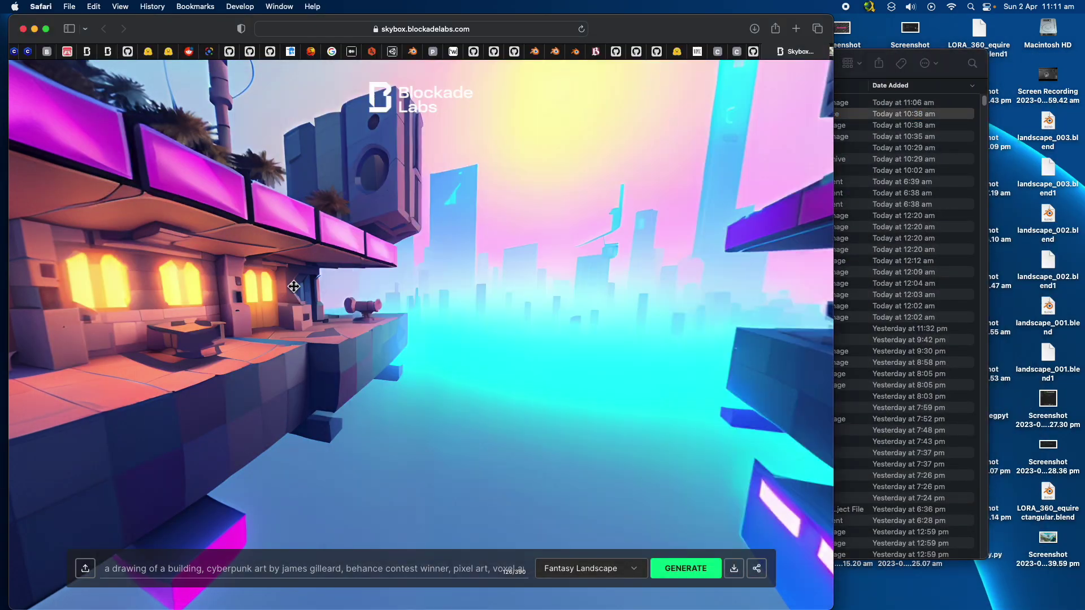
click(734, 569)
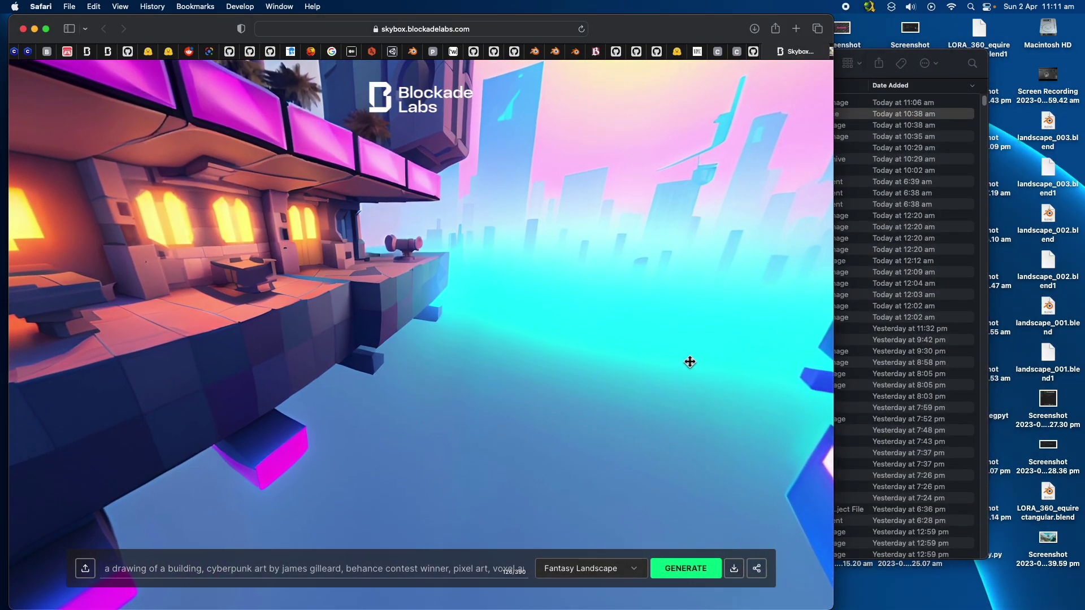
drag(654, 320, 590, 379)
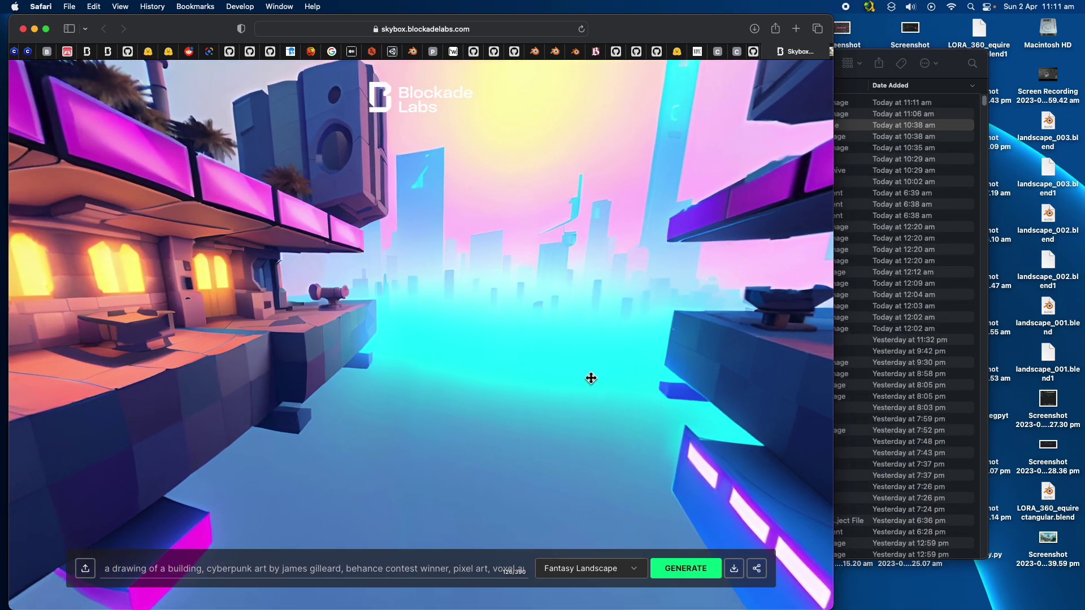
drag(506, 387, 426, 303)
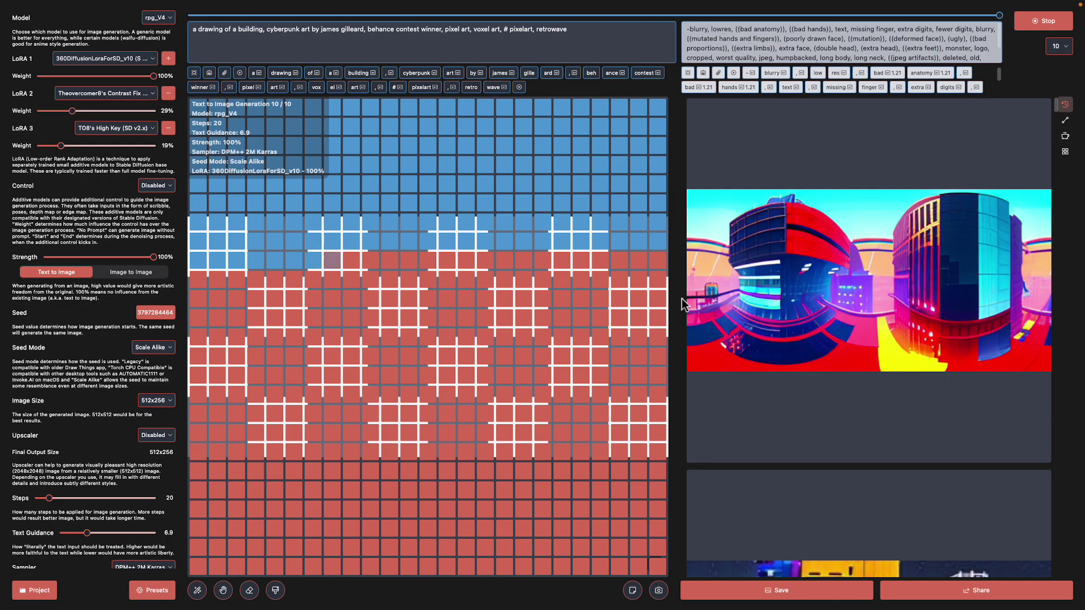
Step: Set the image size to 1024x512 and generate the cyberpunk building panorama again on a cleared canvas
scroll(920, 264, down, 5)
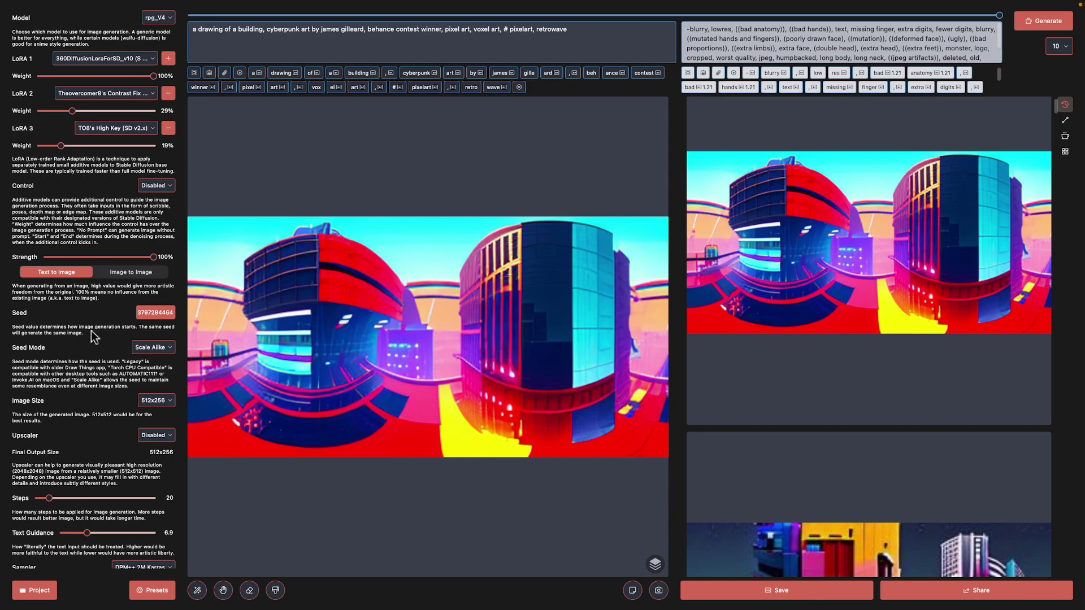
scroll(172, 389, down, 1)
click(167, 394)
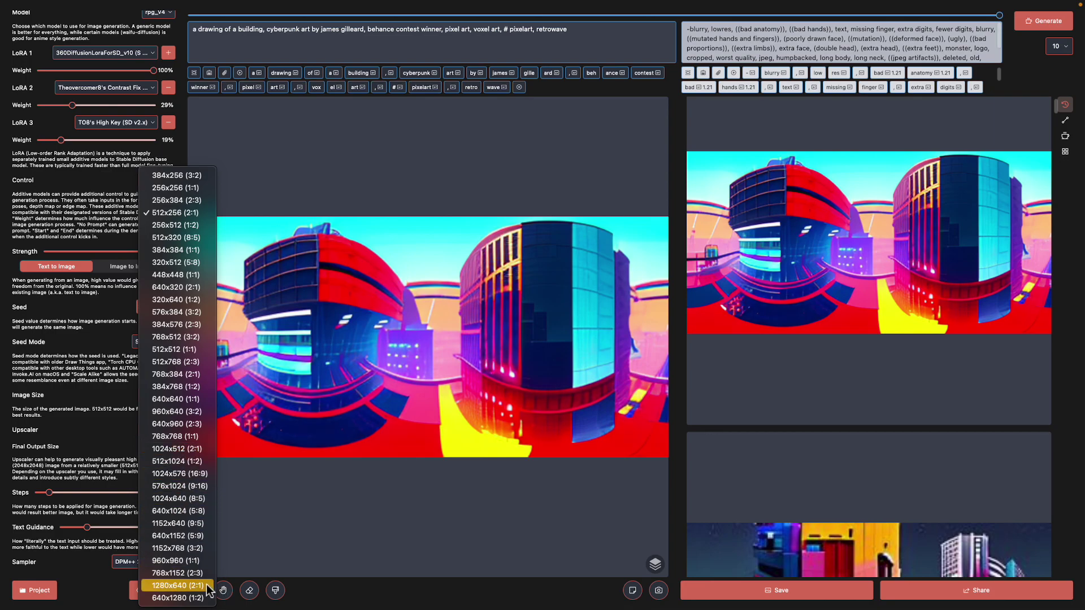
click(204, 451)
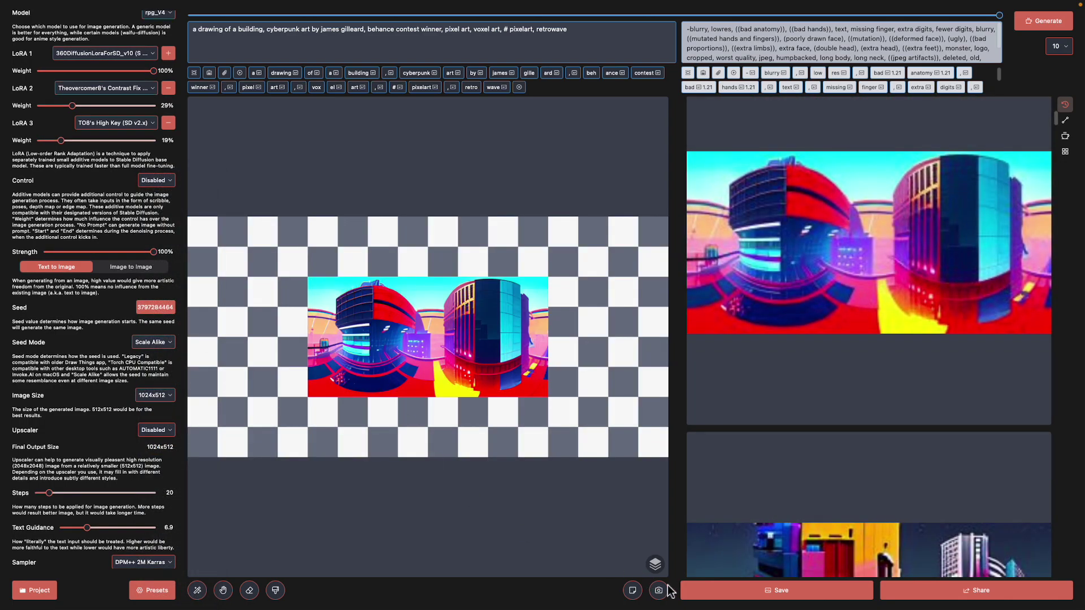
click(633, 589)
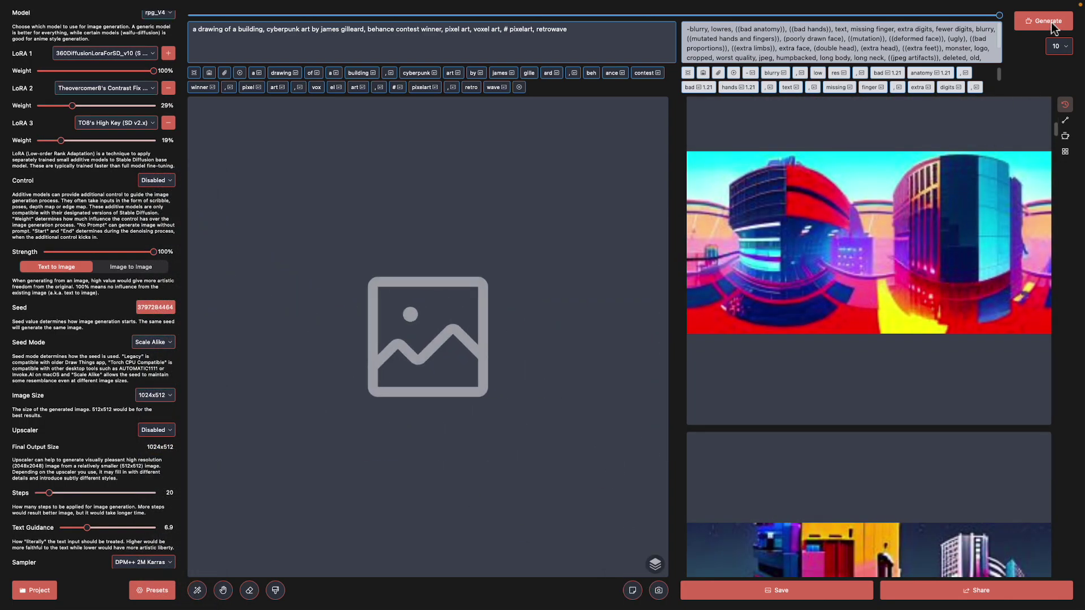
click(1050, 24)
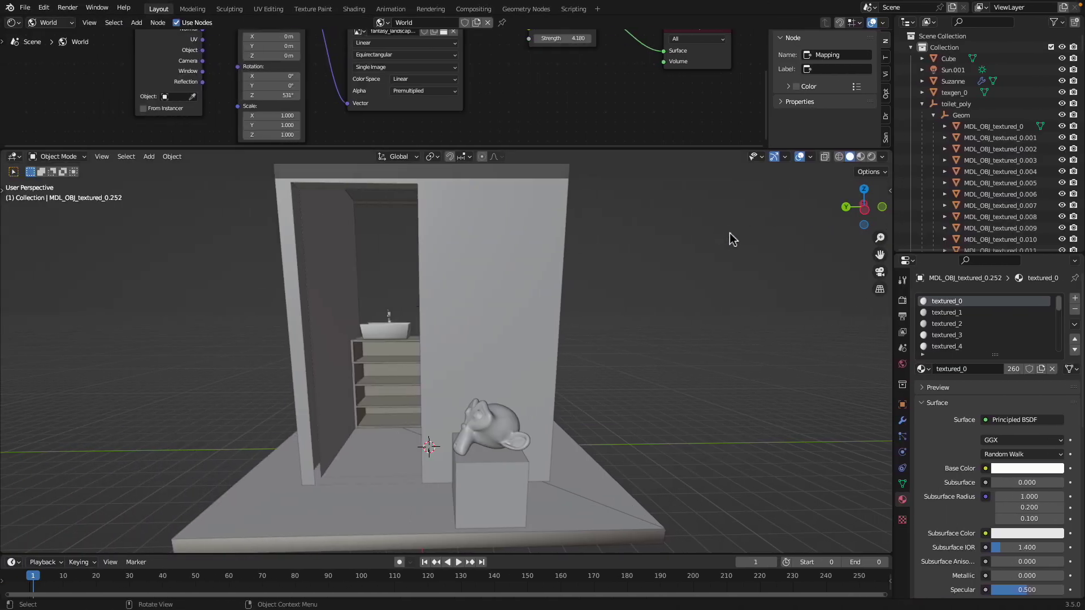
Step: Switch to Blender, preview the toilet scene rendered in the shire environment, and return to solid shading
click(870, 157)
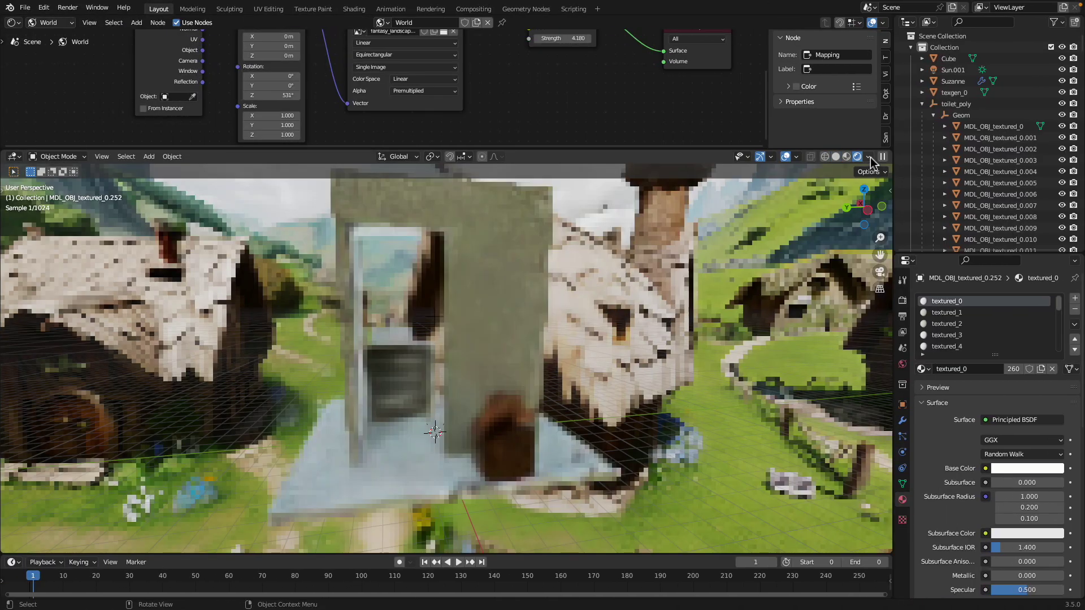
drag(723, 292, 749, 305)
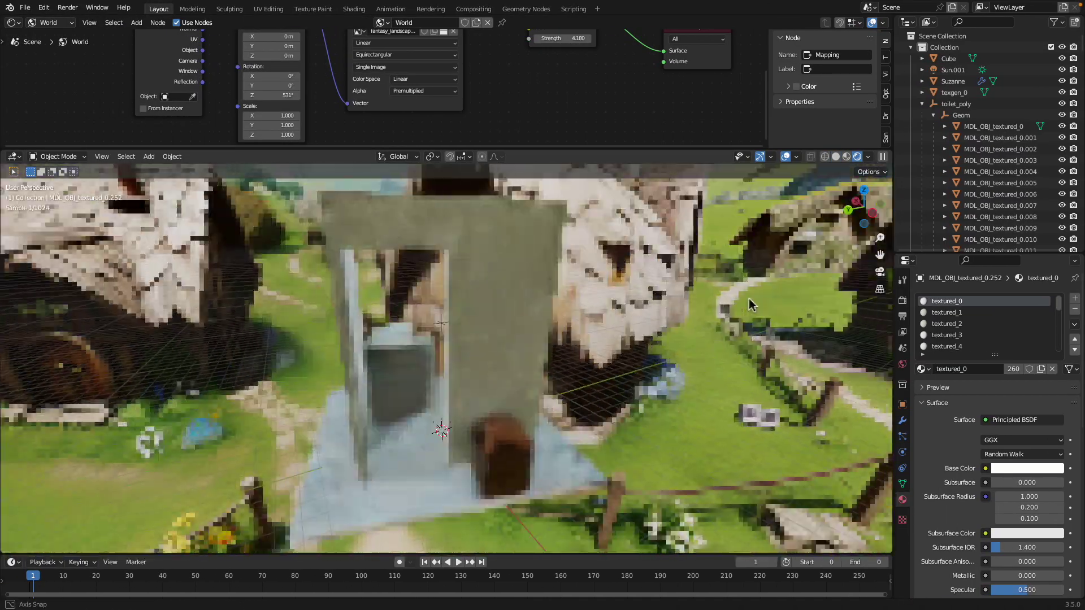
click(836, 156)
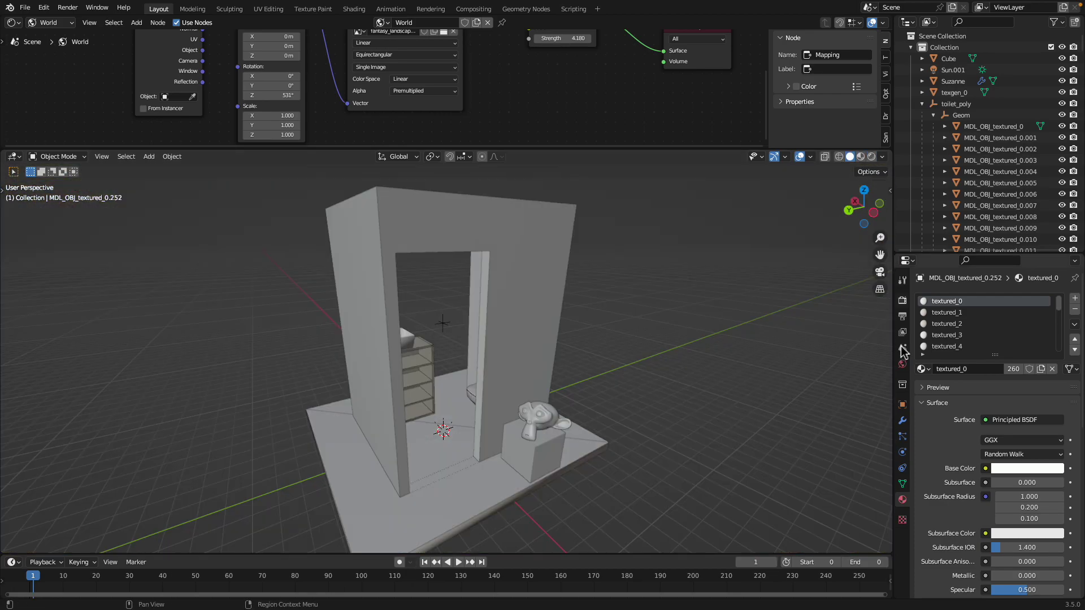
Step: Replace the world's environment image with the newest cyberpunk fantasy_landscape JPG from Downloads and show the viewport in rendered shading
click(902, 363)
click(1059, 384)
scroll(315, 310, down, 3)
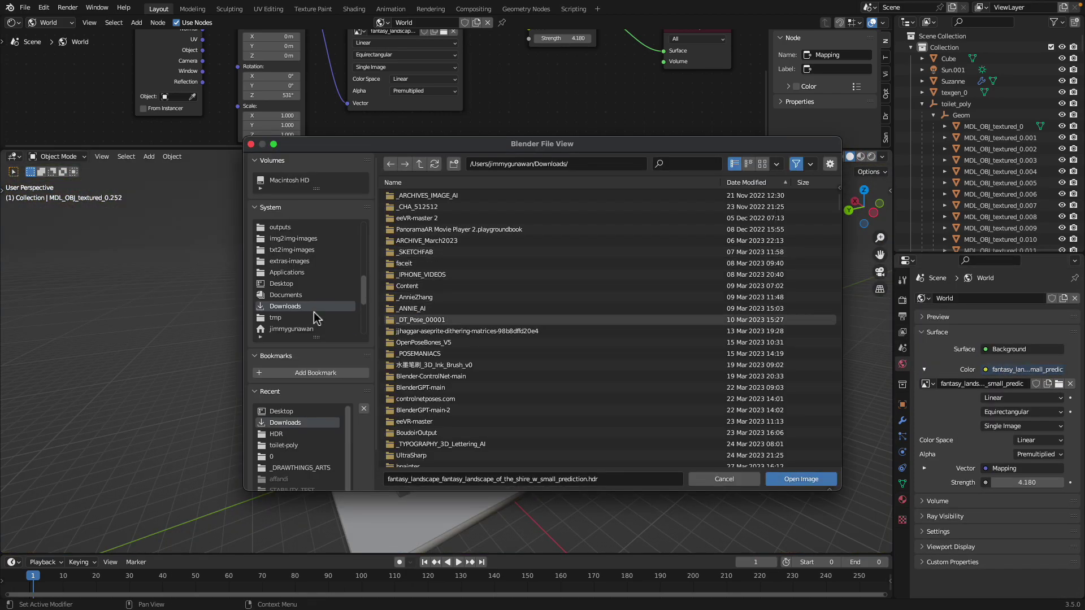
click(745, 182)
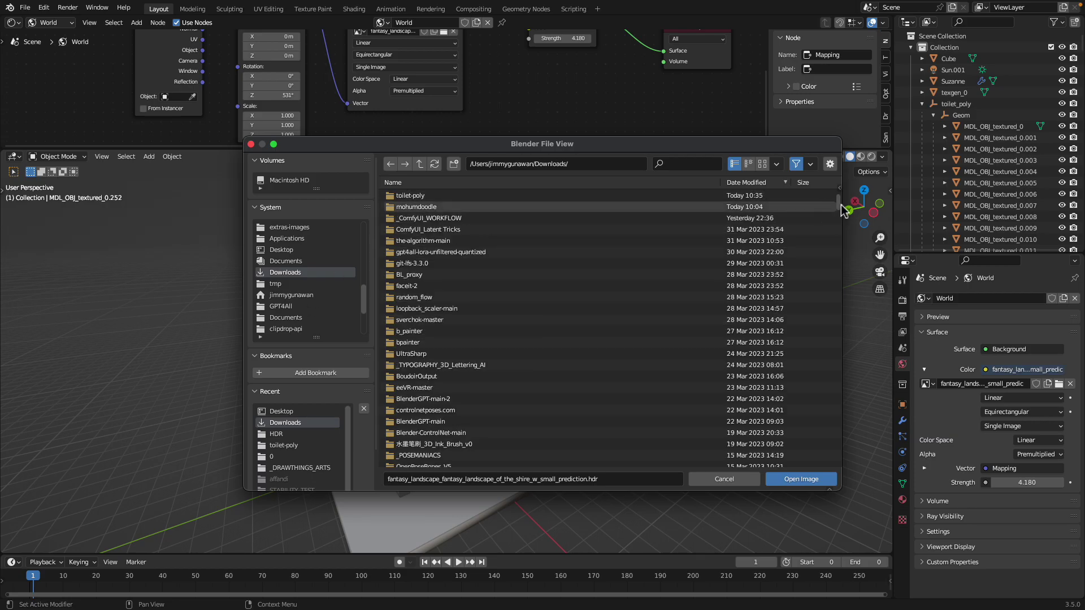
drag(839, 204, 834, 248)
scroll(707, 304, down, 6)
click(531, 286)
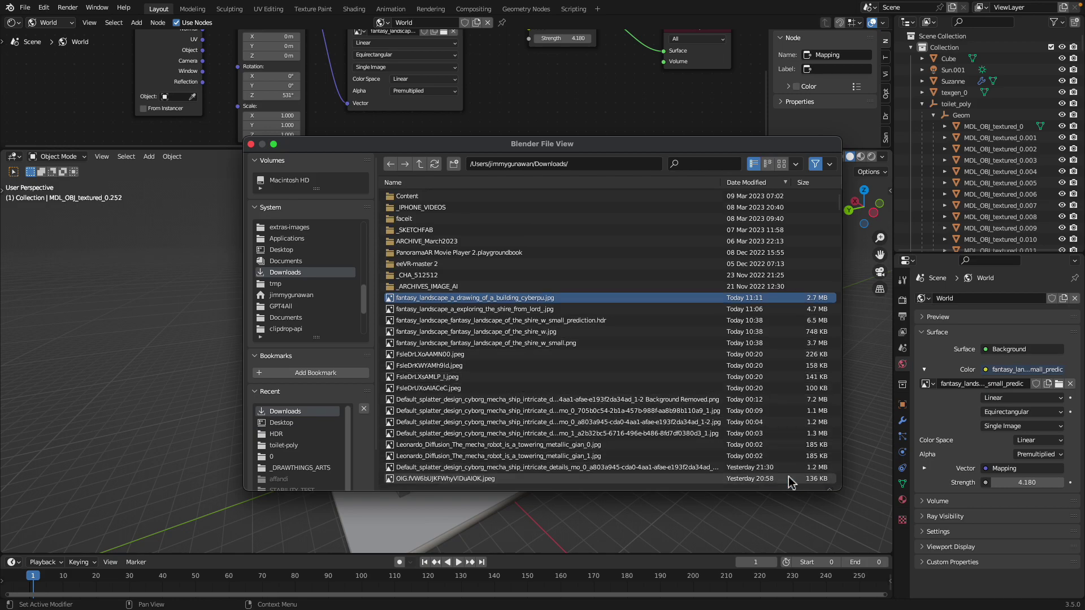
click(801, 478)
click(871, 157)
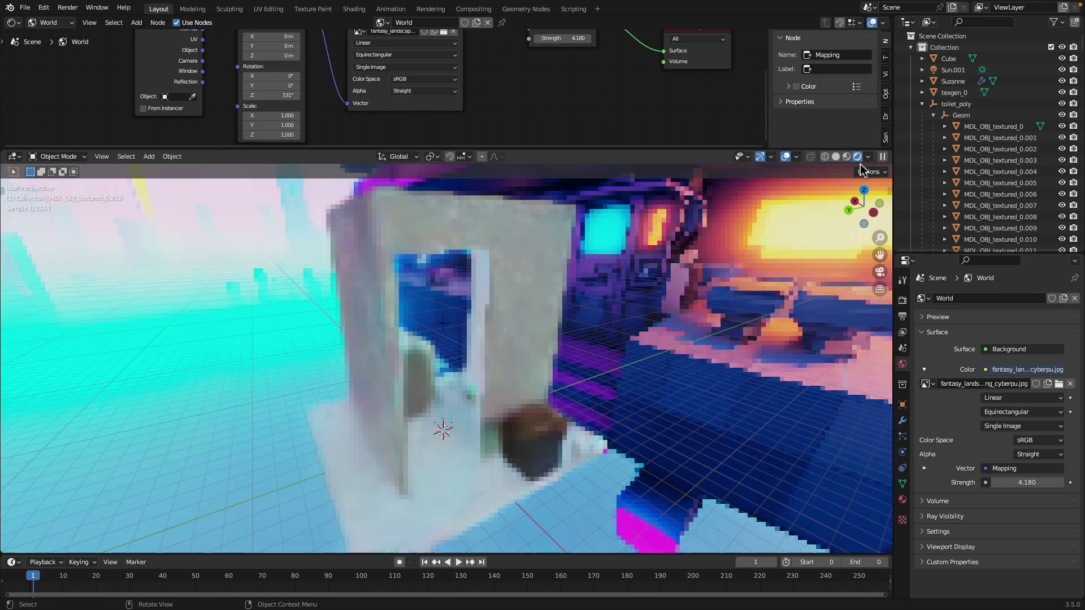
Step: Enlarge the 3D viewport and examine the toilet booth from outside against the cyberpunk surroundings
drag(574, 309, 531, 281)
scroll(534, 290, down, 2)
drag(551, 302, 572, 308)
drag(569, 150, 570, 74)
drag(540, 288, 487, 343)
scroll(546, 308, down, 2)
scroll(488, 348, up, 4)
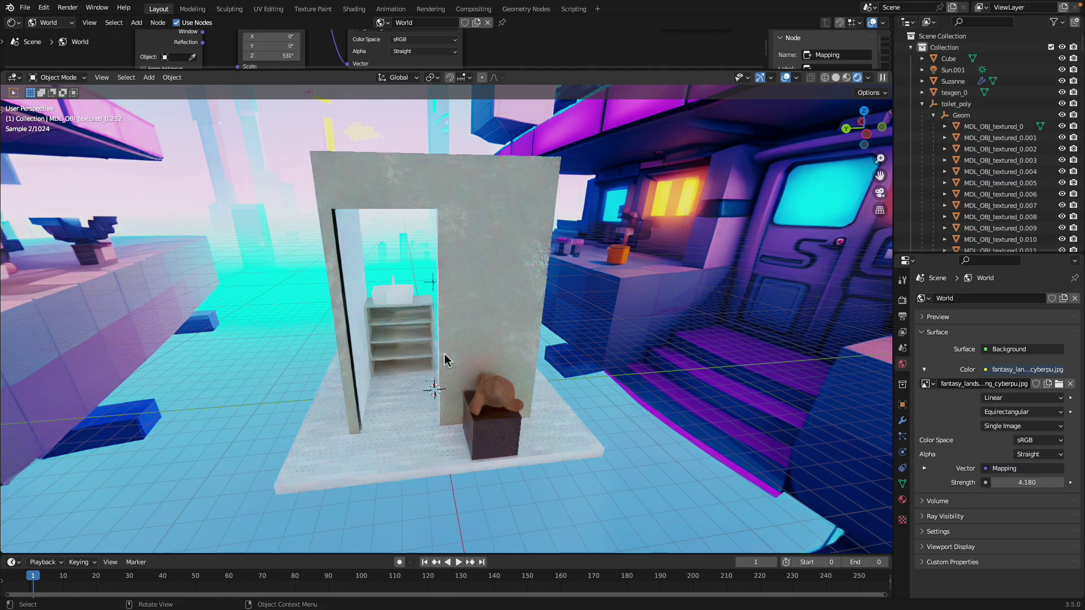
scroll(520, 316, up, 2)
drag(523, 315, 546, 277)
scroll(464, 274, down, 3)
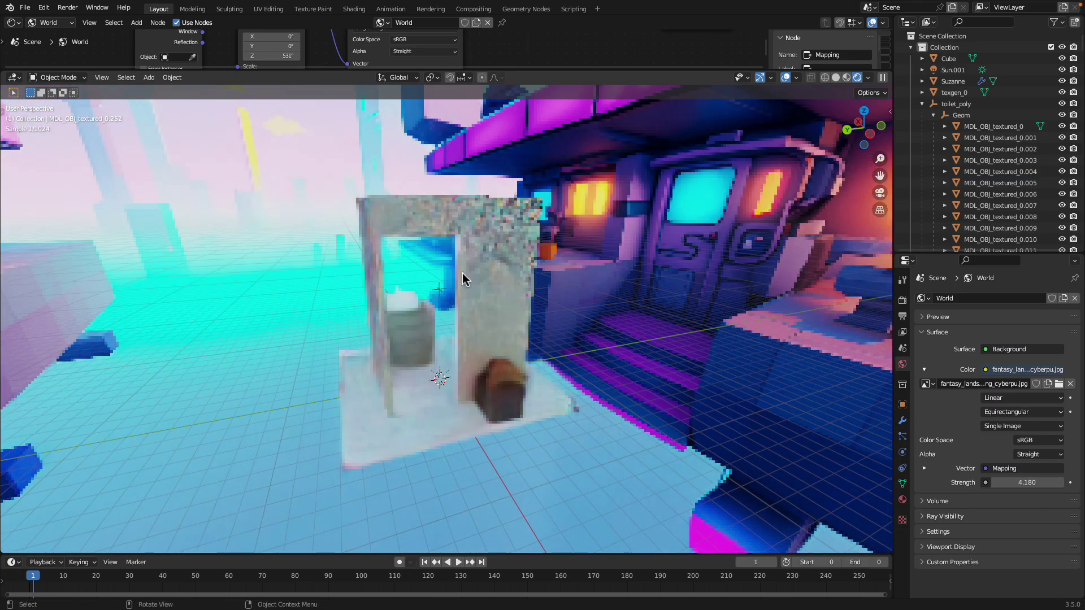
drag(462, 273, 530, 211)
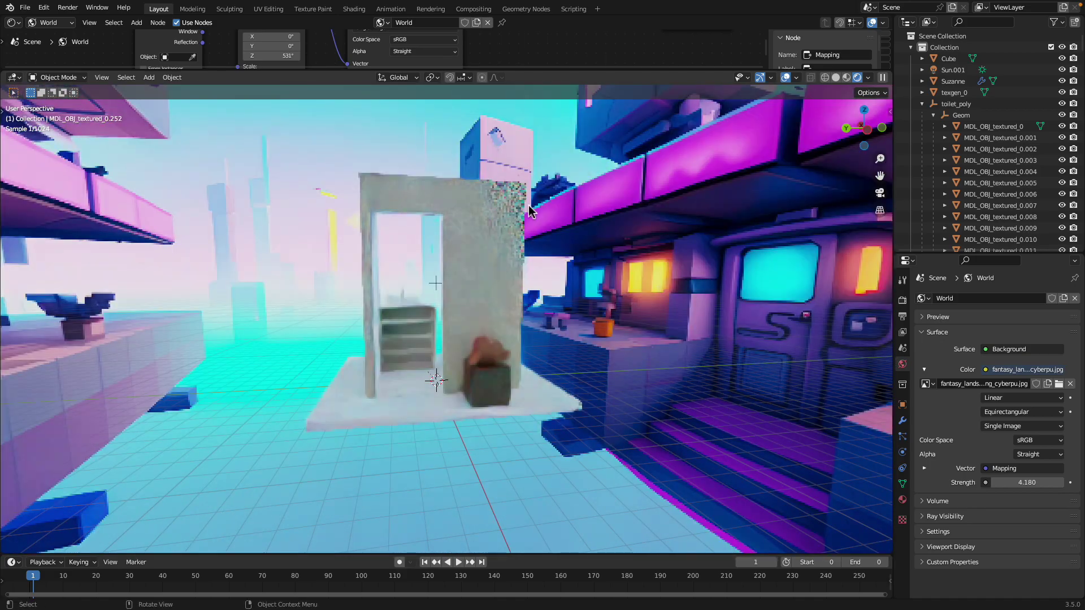
drag(617, 219, 676, 231)
drag(353, 331, 384, 333)
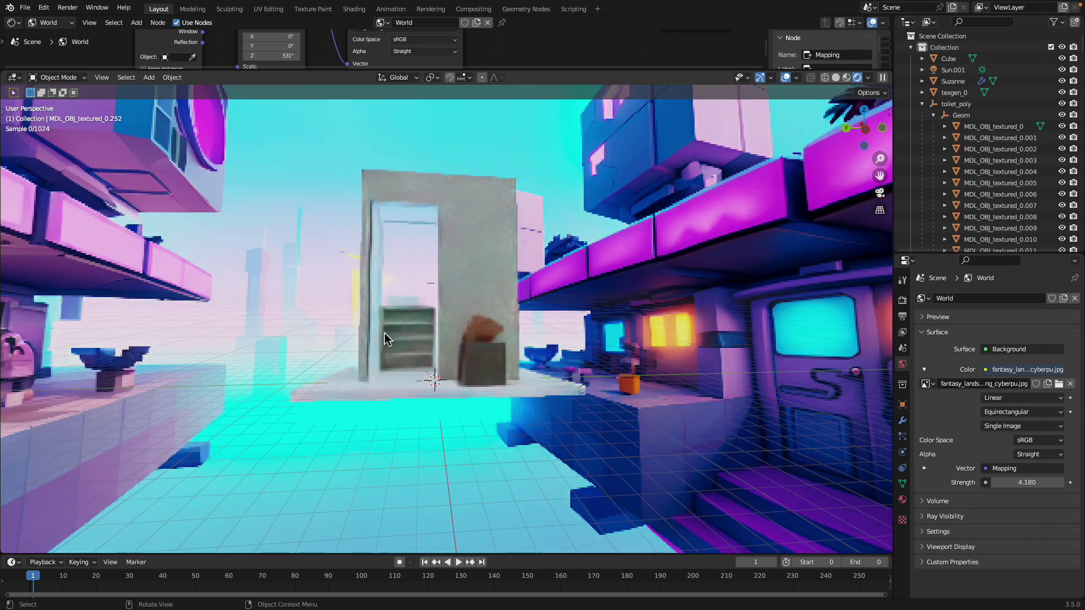
Step: Examine the booth's interior and sink shelf against the cyberpunk backdrop, and return to the outside view
scroll(385, 333, up, 5)
scroll(481, 317, up, 6)
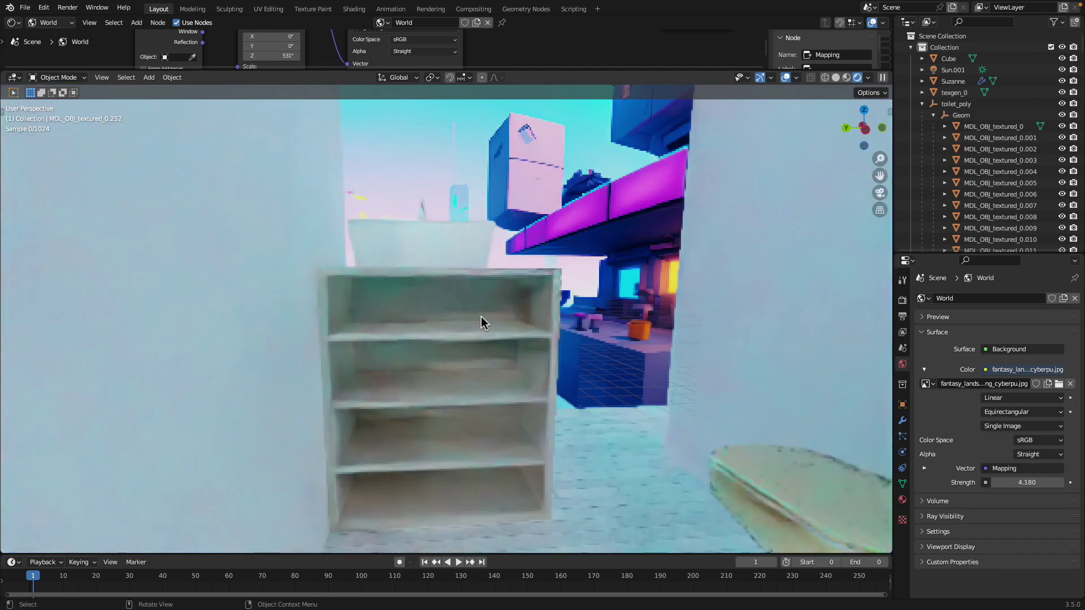
drag(477, 337, 472, 343)
drag(396, 367, 421, 364)
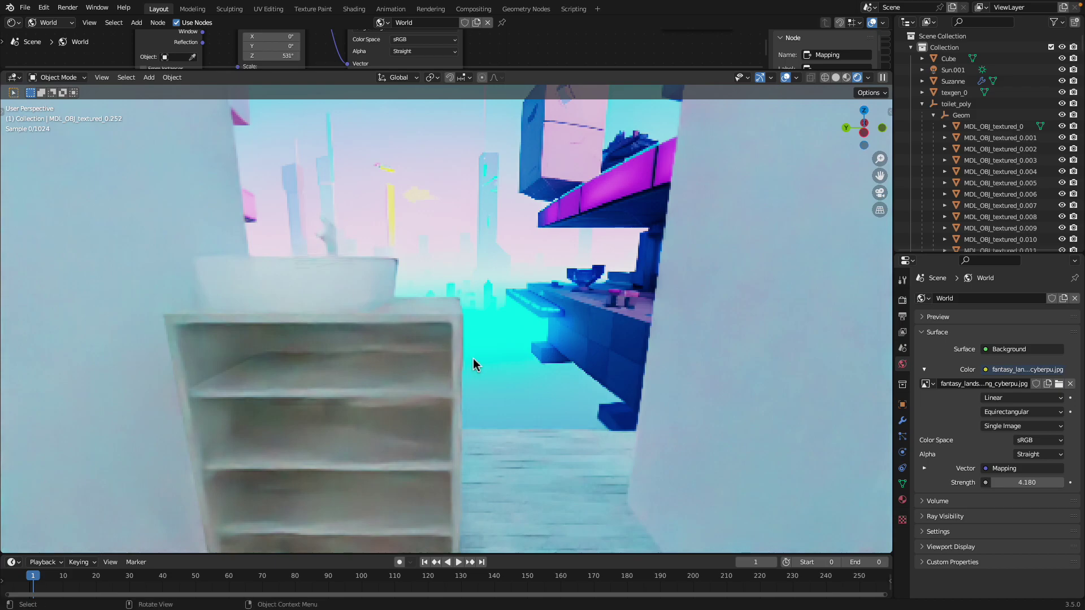
drag(481, 359, 613, 330)
scroll(469, 360, down, 8)
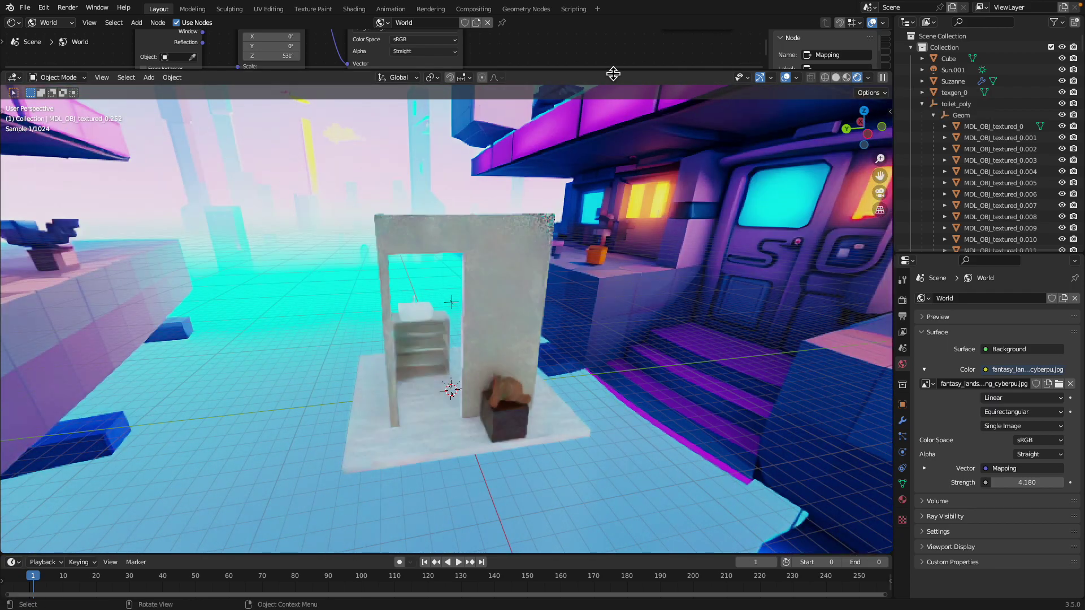
Step: Rotate the environment by setting the Mapping node's Z rotation to 628°, and inspect the booth in front of it
drag(613, 73, 613, 286)
key(Home)
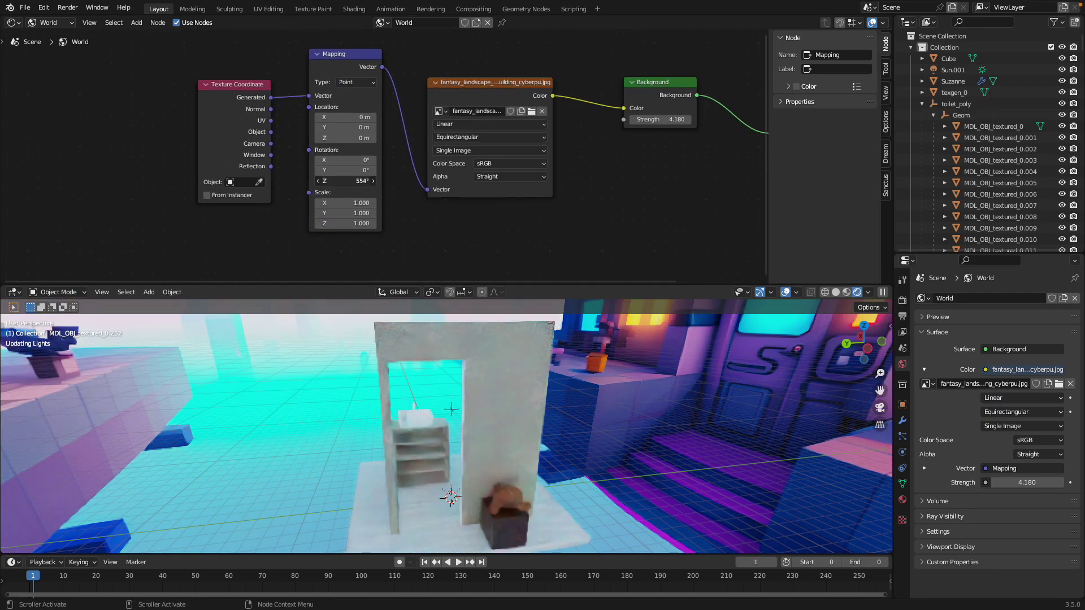
drag(345, 181, 389, 181)
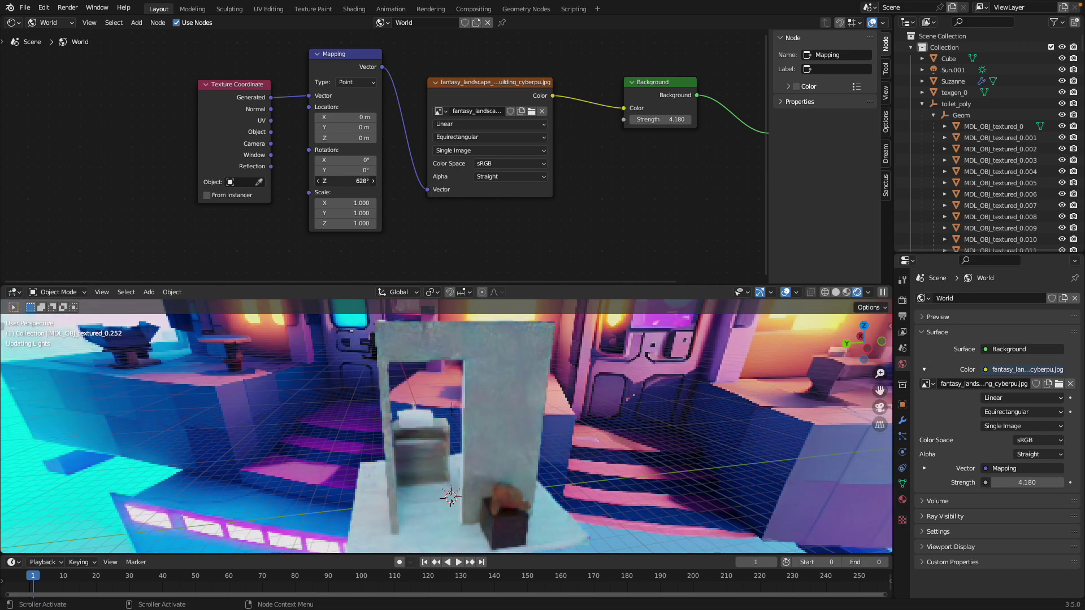
drag(531, 285, 533, 102)
drag(577, 334, 629, 316)
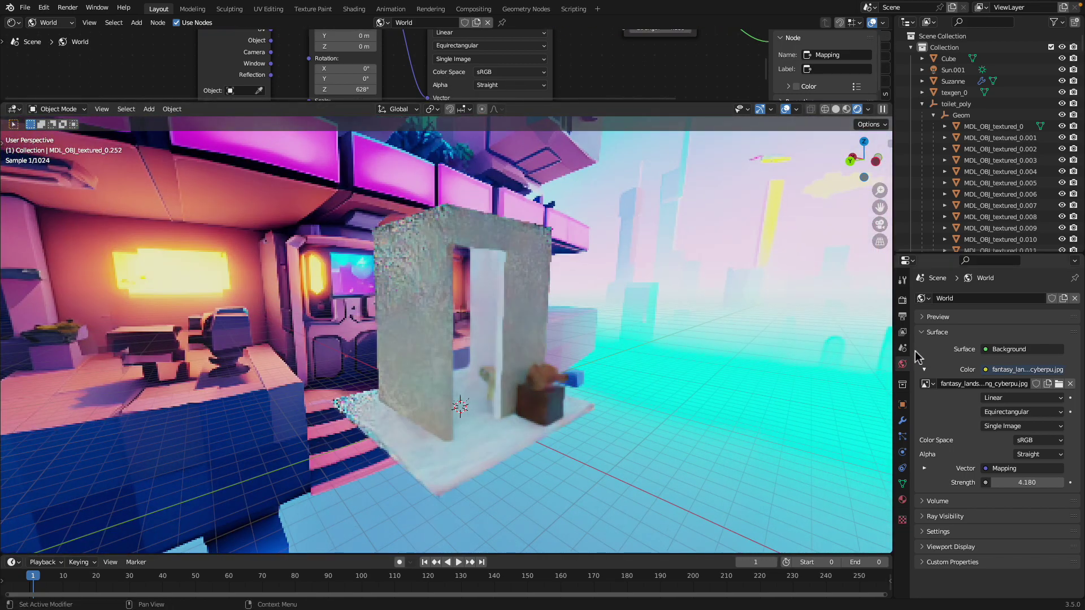
Step: Set the world background strength to 2.880 and check the lighting around the booth
mouse_move(1021, 482)
mouse_down()
mouse_move(1083, 483)
mouse_move(998, 483)
mouse_move(1018, 483)
mouse_up()
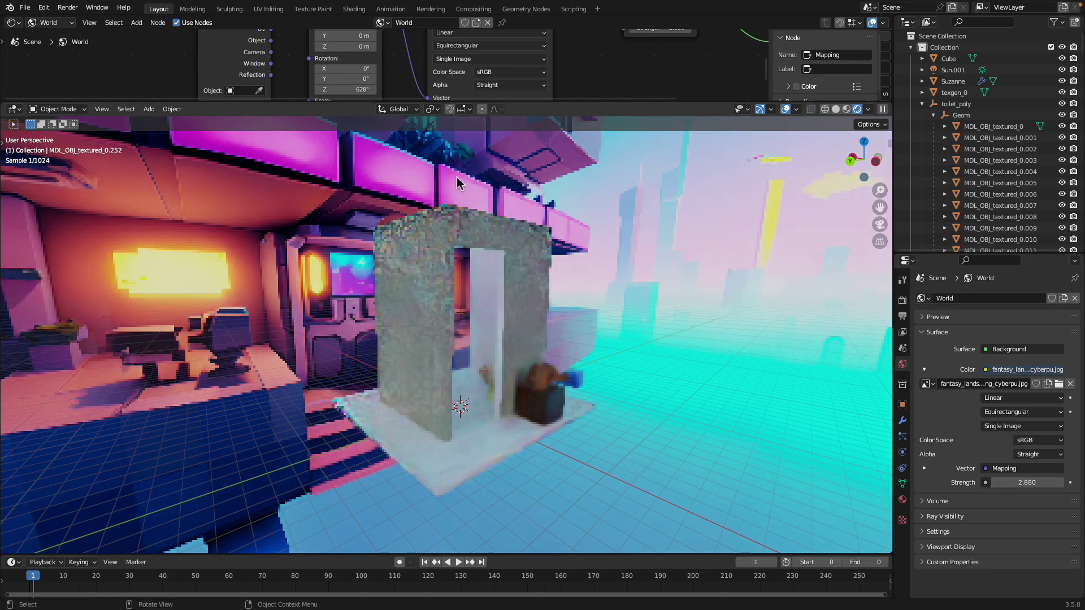
drag(543, 343, 438, 333)
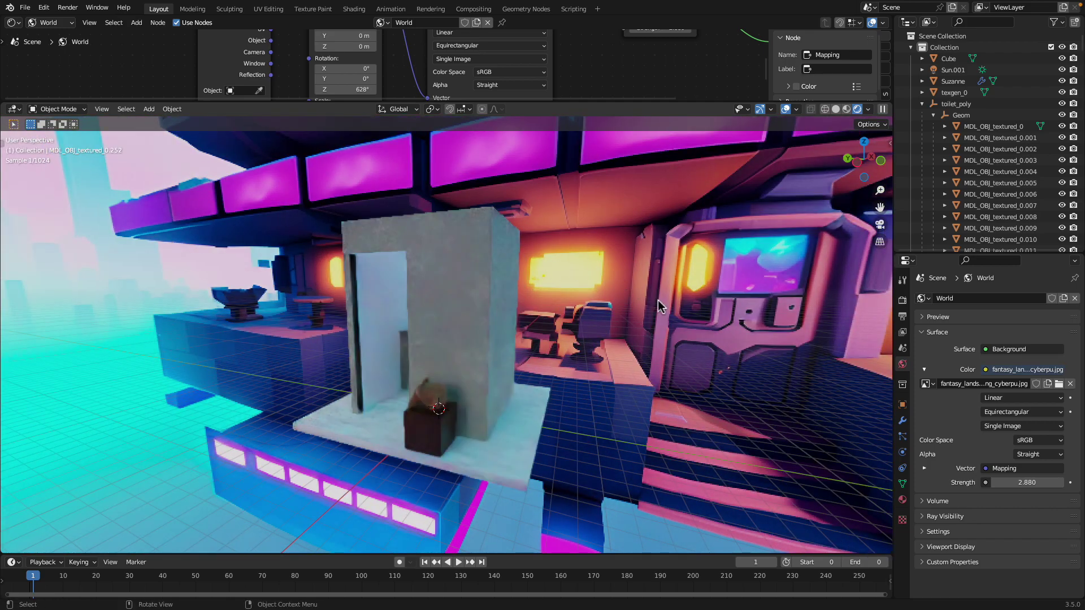
mouse_move(1027, 483)
mouse_down()
mouse_move(994, 483)
mouse_move(1053, 483)
mouse_move(1017, 483)
mouse_up()
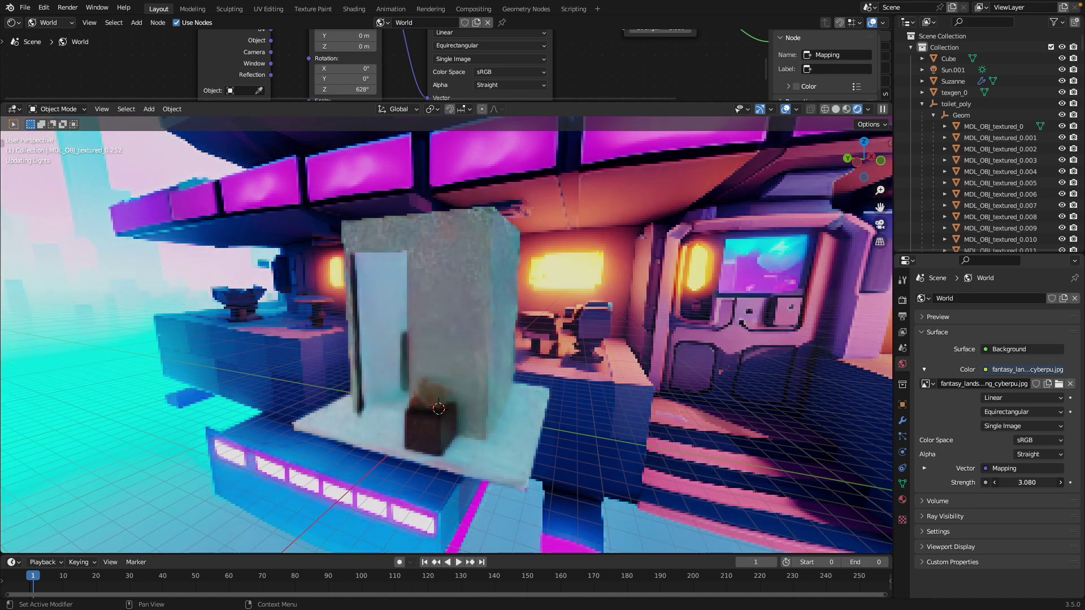
drag(622, 320, 678, 325)
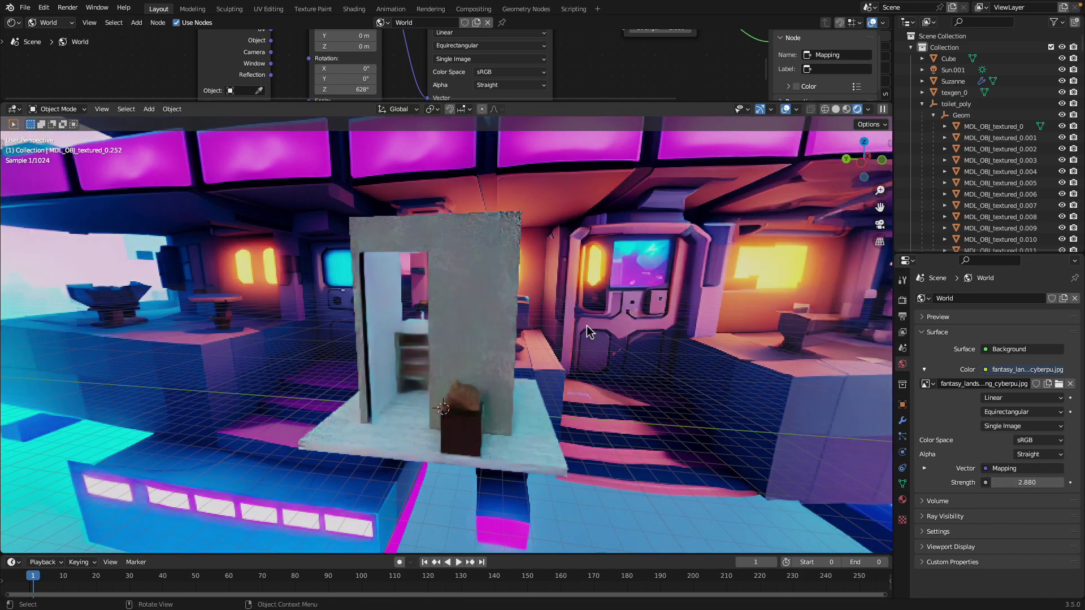
drag(588, 334, 616, 332)
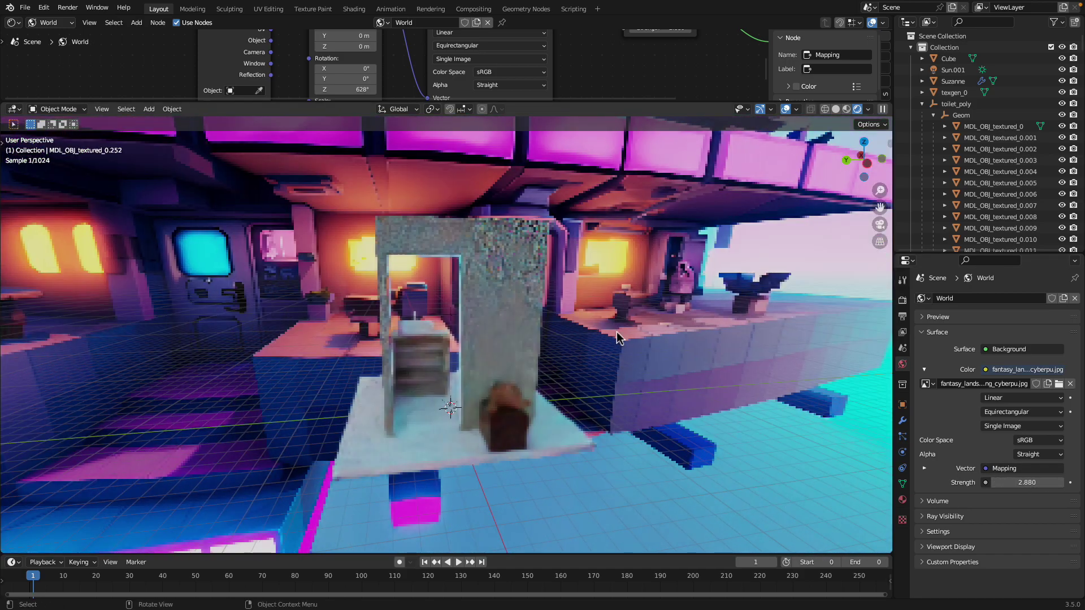
Step: Set the render's Color Management exposure to -0.741 and keep the High Contrast look
click(909, 303)
click(902, 316)
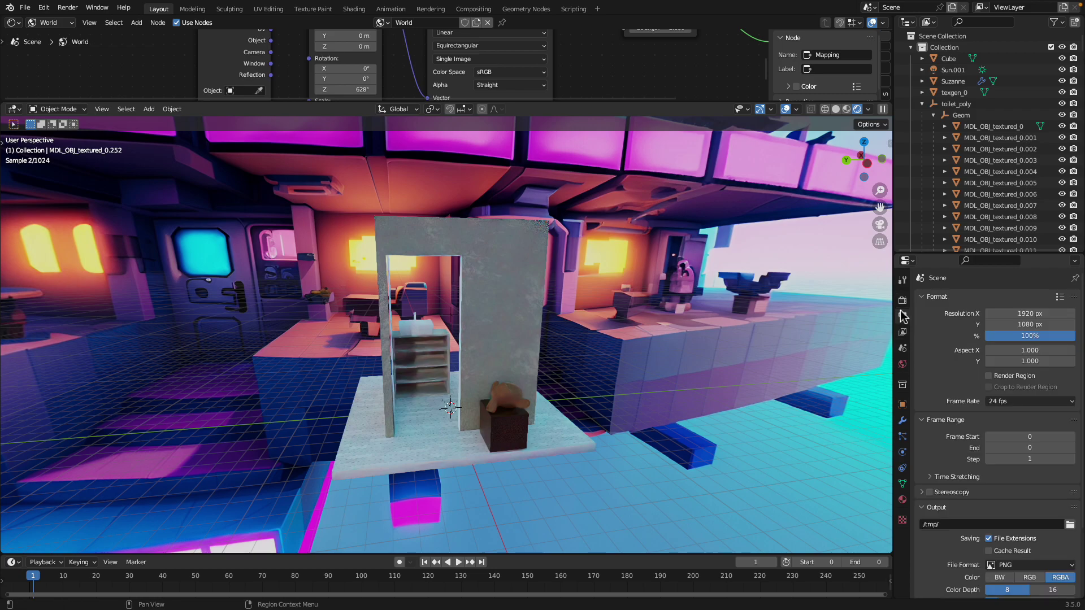
scroll(995, 429, down, 3)
click(902, 301)
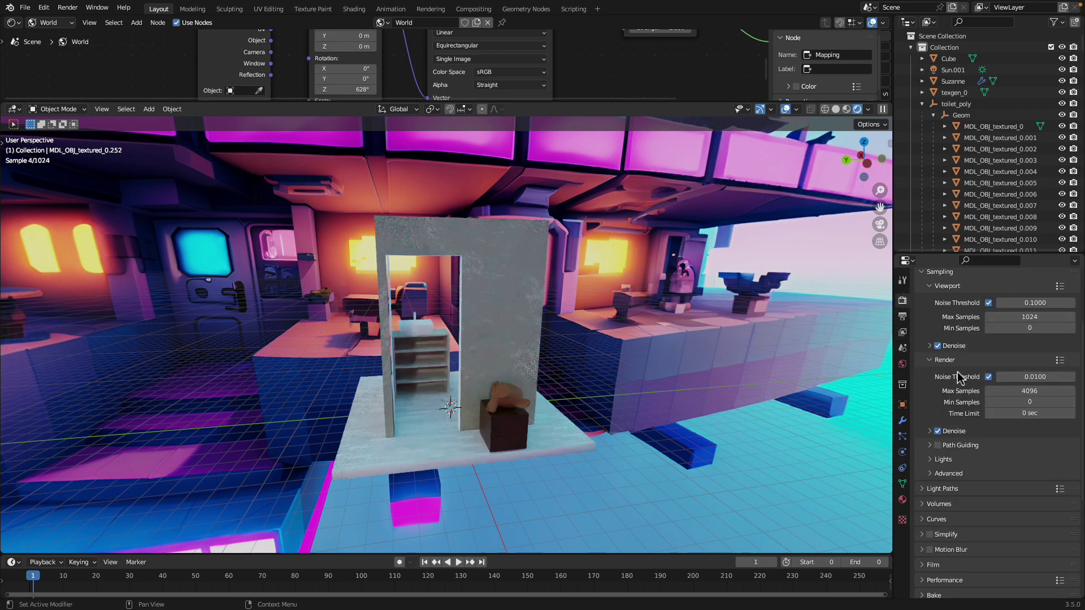
scroll(957, 375, down, 10)
drag(1017, 544, 1041, 545)
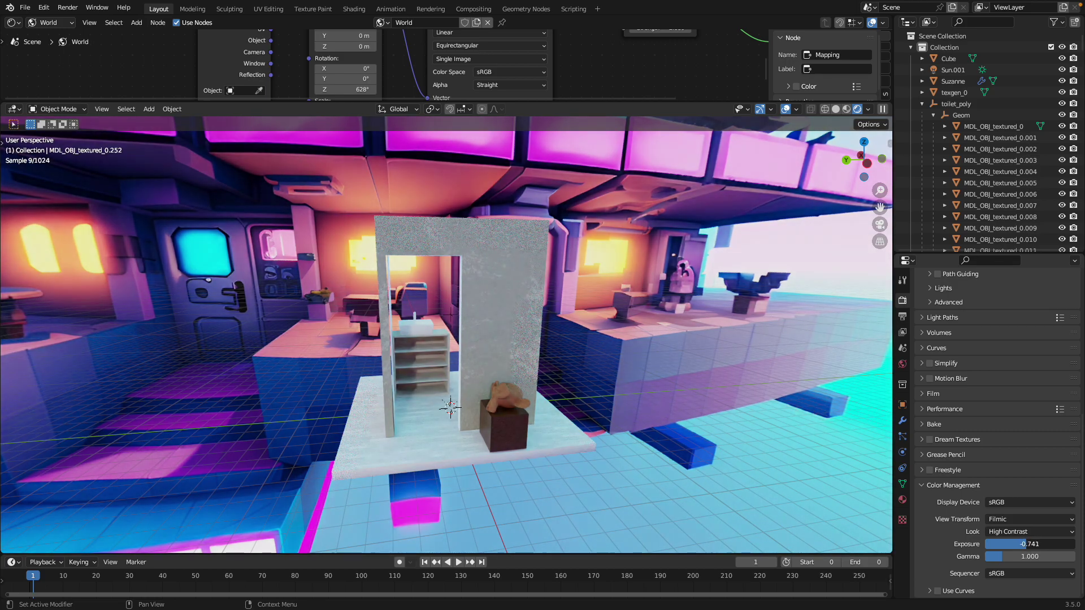
click(1010, 530)
Step: Delete the toilet booth's side wall nearest the monkey head
drag(588, 388, 457, 376)
click(458, 376)
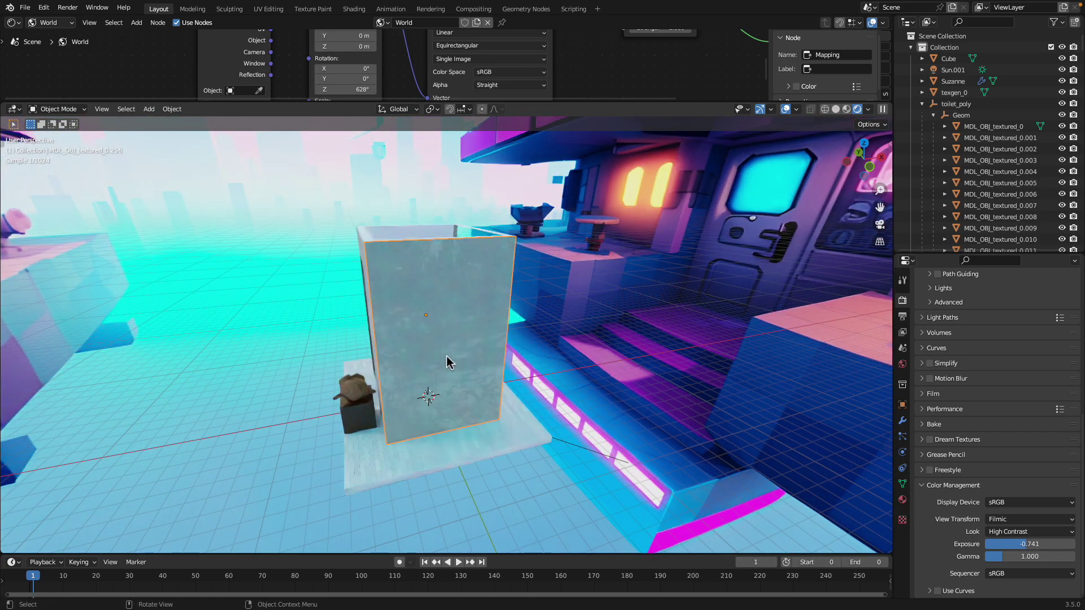
key(x)
click(446, 356)
click(448, 352)
key(x)
click(448, 352)
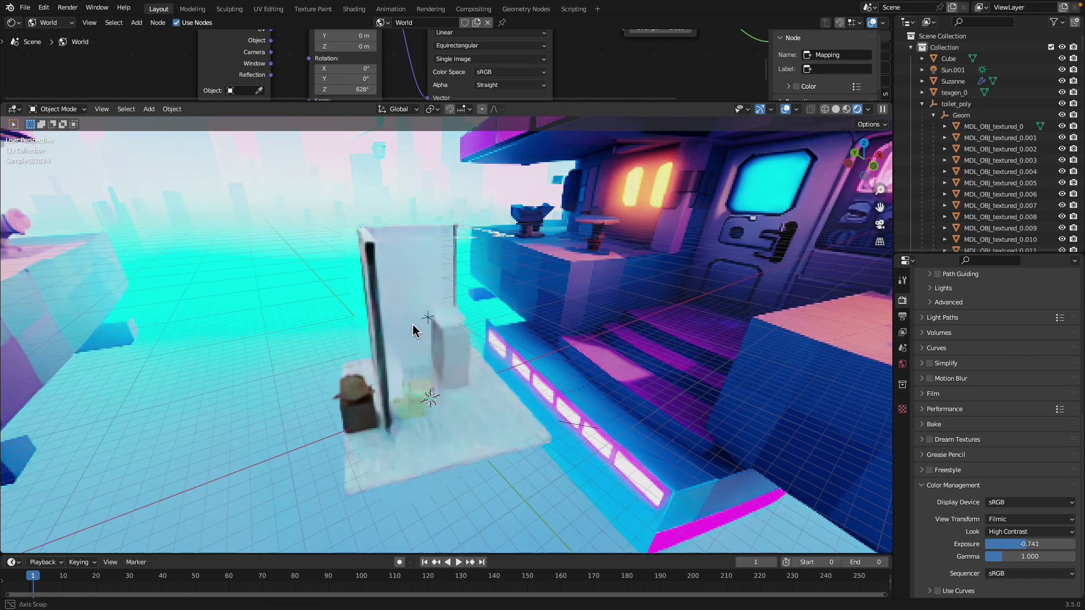
Step: Delete the booth's opposite side wall and view the sink shelf against the cyberpunk backdrop
drag(286, 328, 419, 345)
click(418, 345)
key(x)
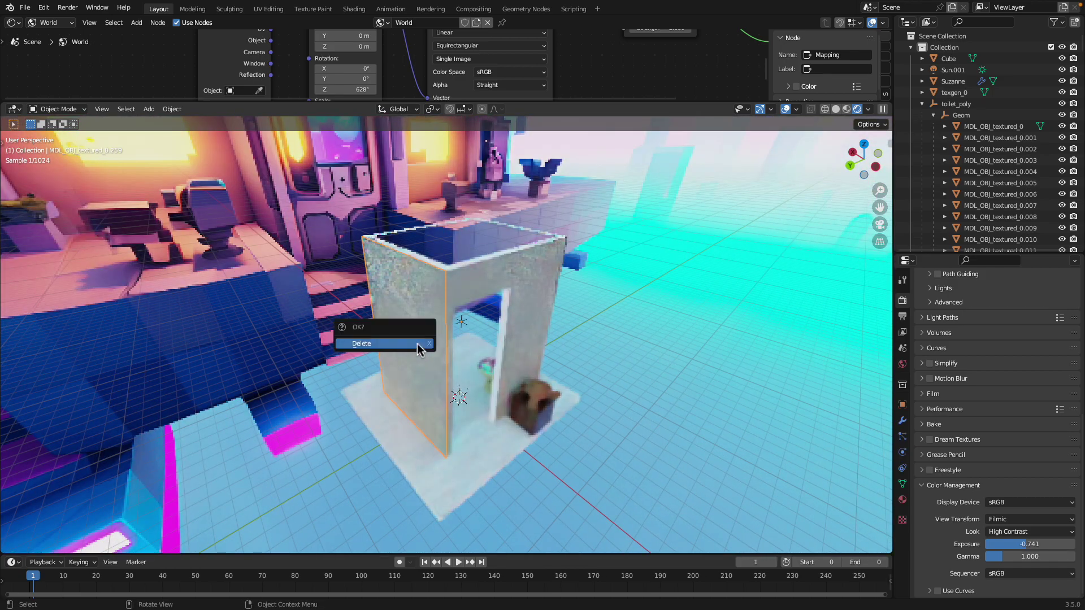
click(418, 344)
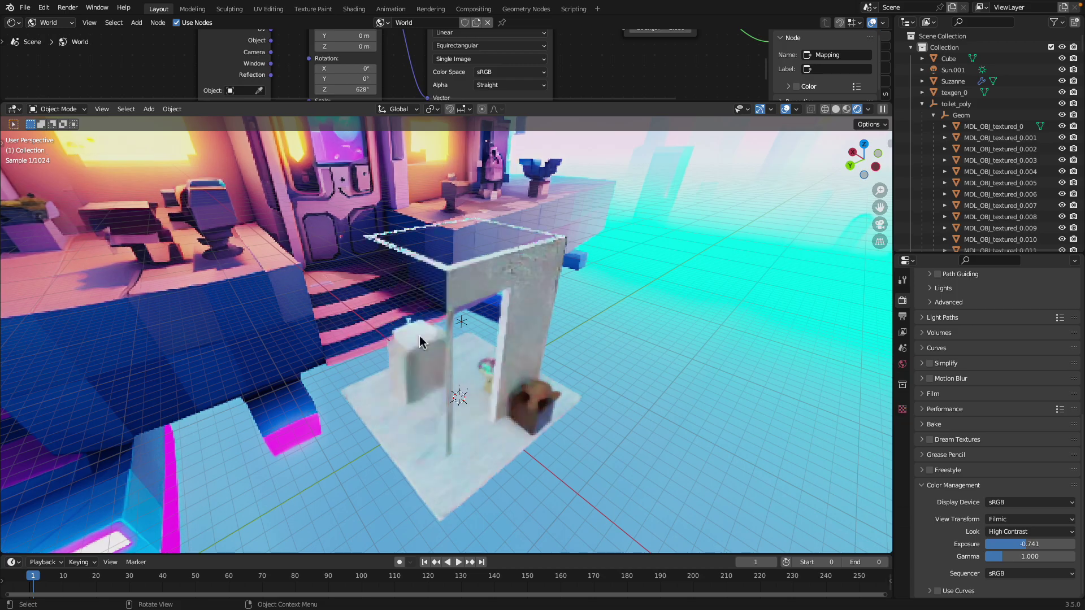
drag(418, 346, 473, 354)
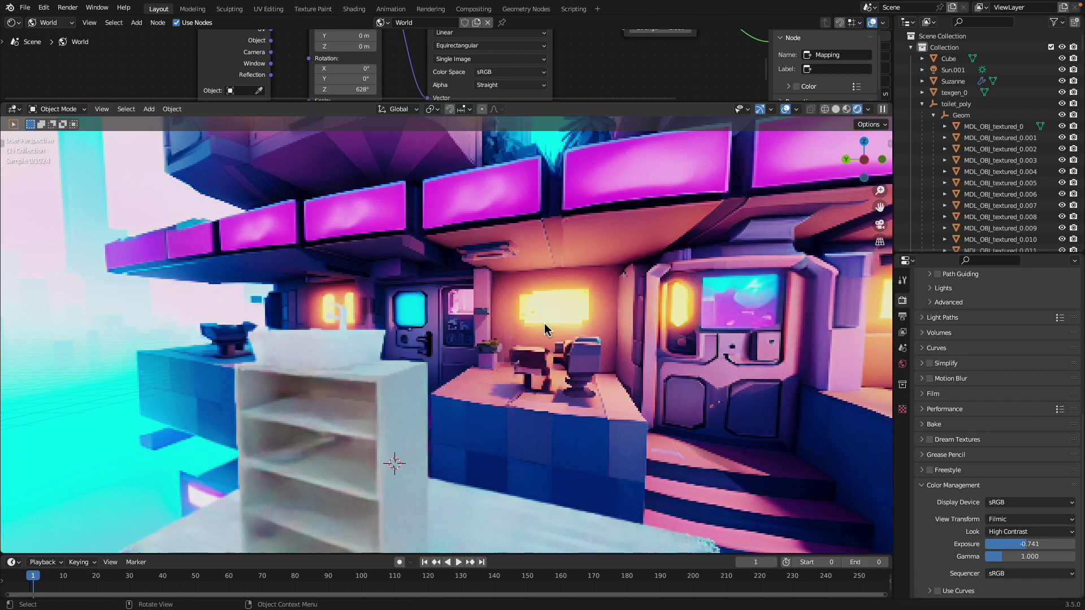
Step: Switch to Draw Things, review the generated cyberpunk panoramas in the history, and stop the running batch
drag(597, 331, 588, 370)
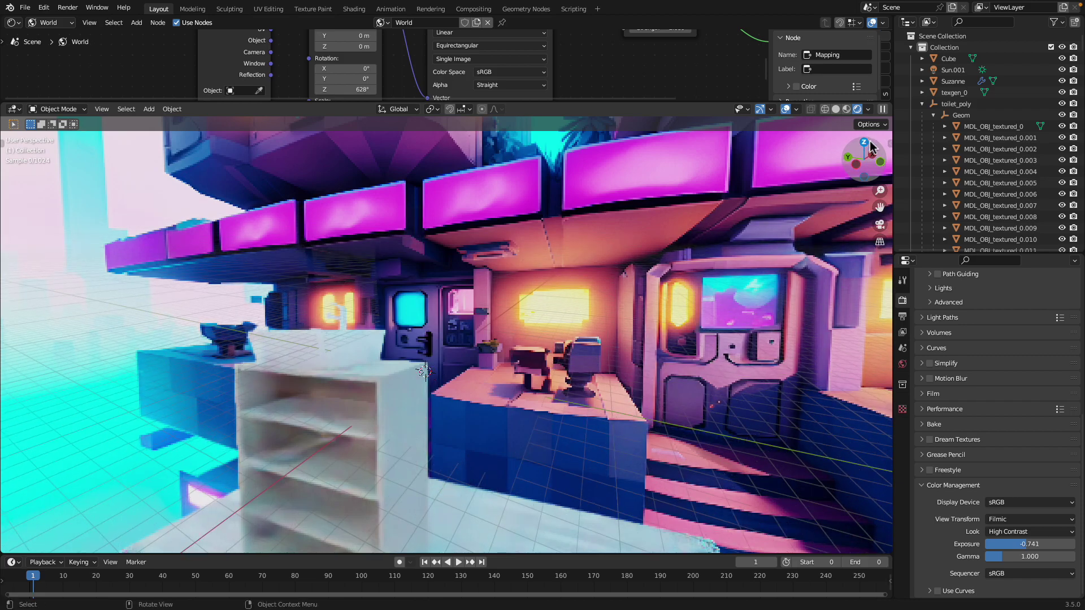
click(836, 110)
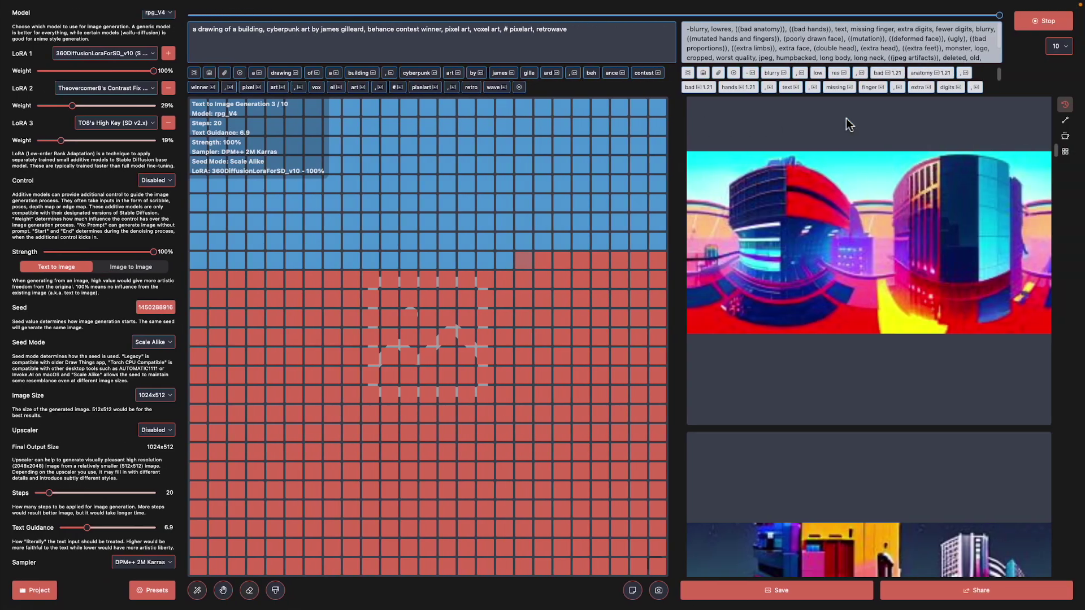
scroll(897, 295, down, 5)
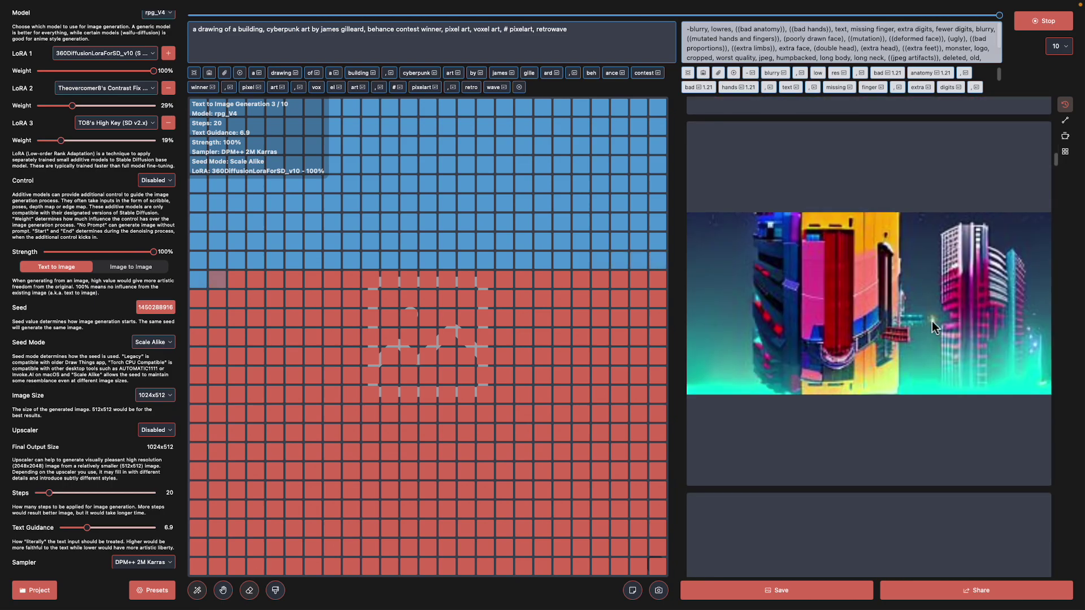
drag(1056, 156, 1063, 93)
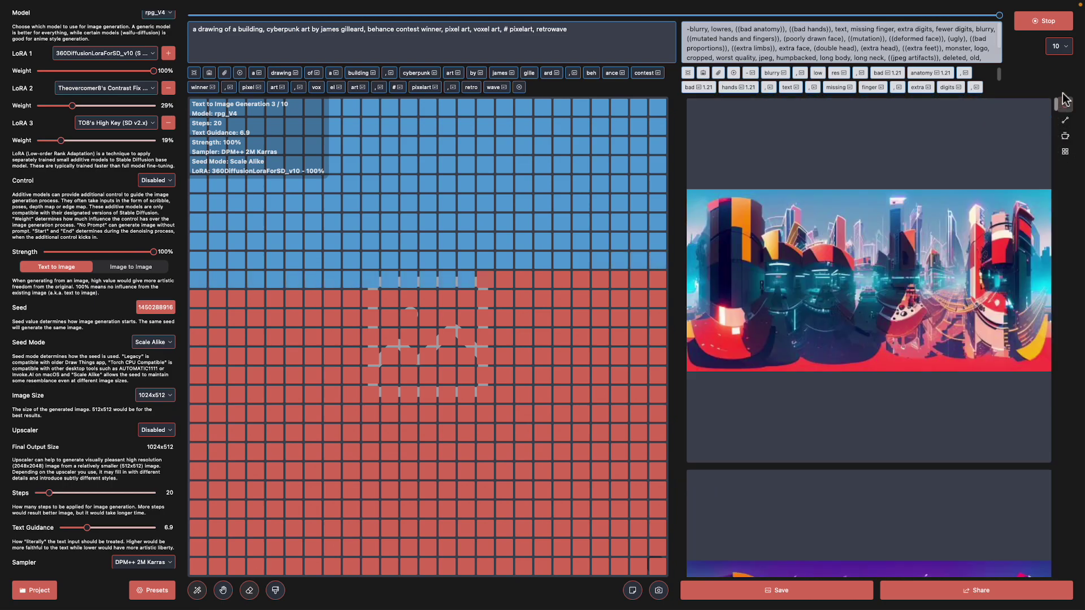
click(1043, 21)
scroll(157, 28, up, 1)
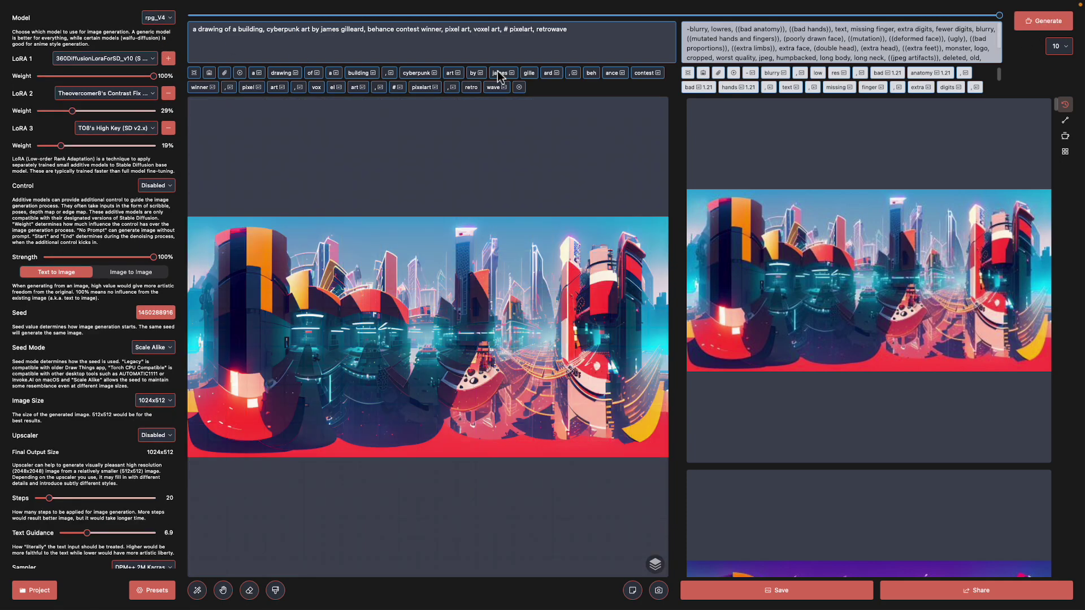
Step: Start a new panorama batch with the dalcefoPainting_2nd model and "qxj painting" added at the start of the prompt
click(161, 17)
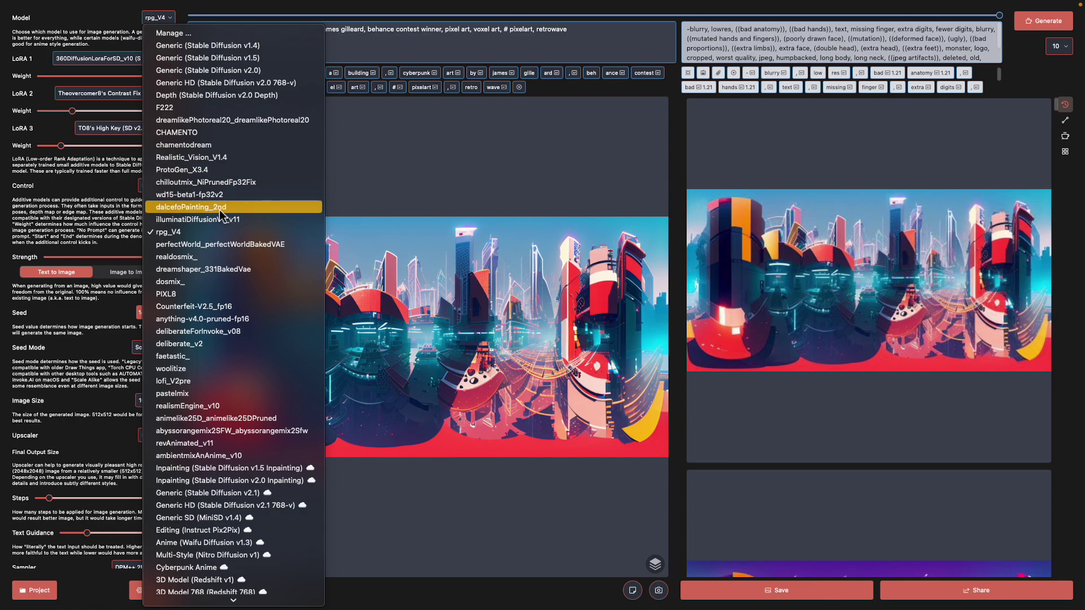
click(222, 208)
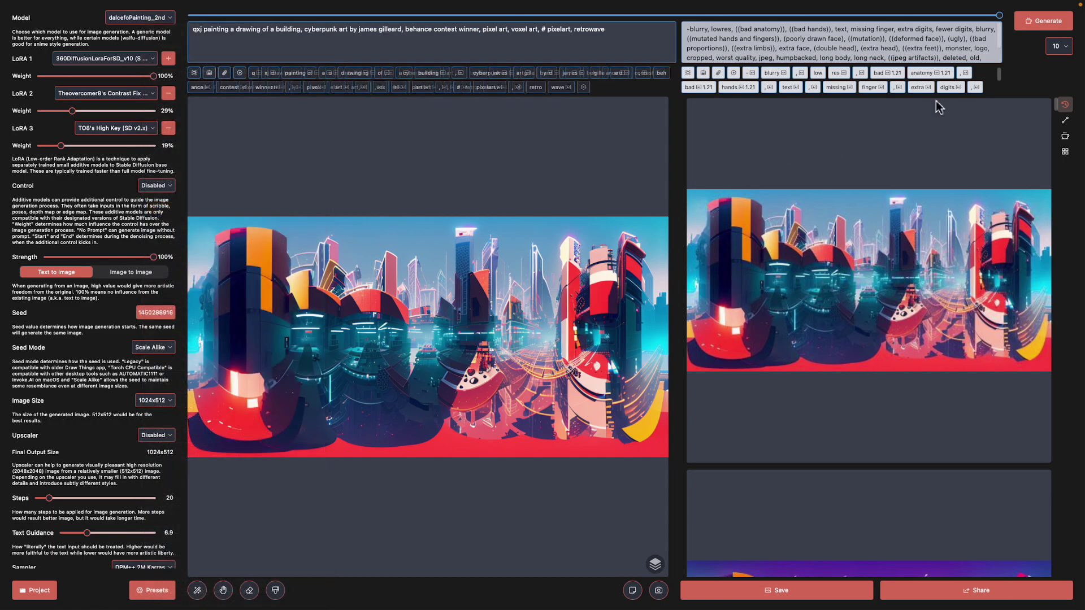
click(1043, 21)
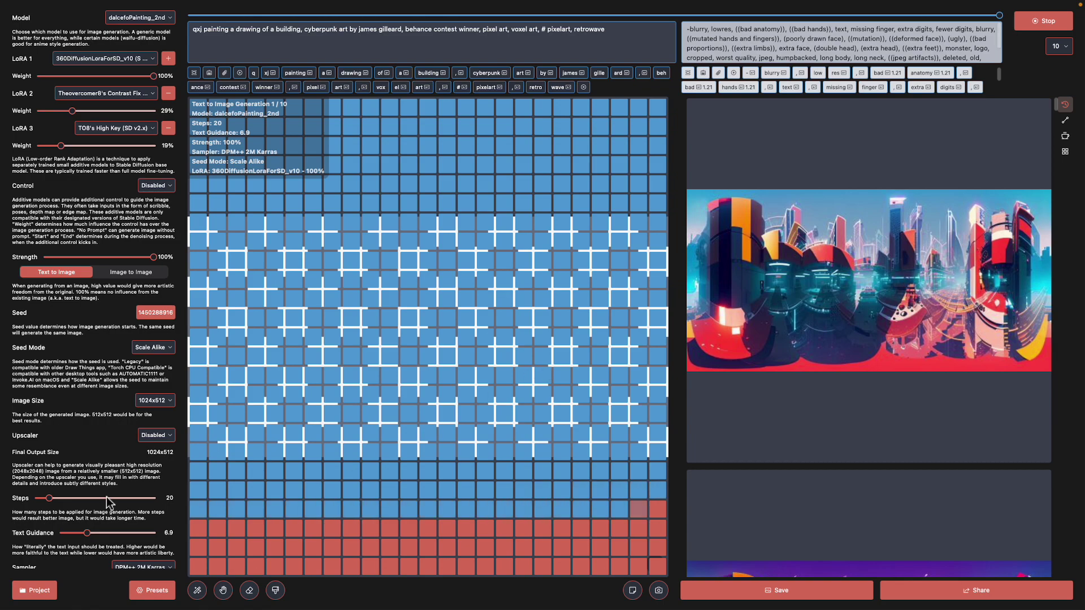
Step: Stop the running batch and replace "a drawing of" in the prompt with "photograph hyper realsitic"
scroll(132, 425, down, 8)
scroll(131, 423, down, 1)
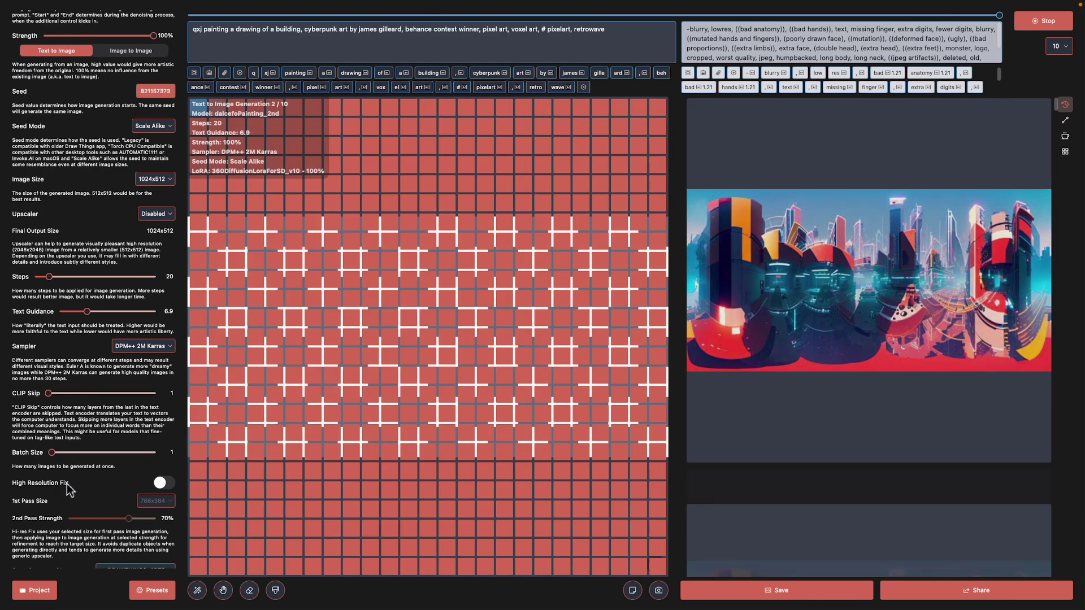
click(1040, 24)
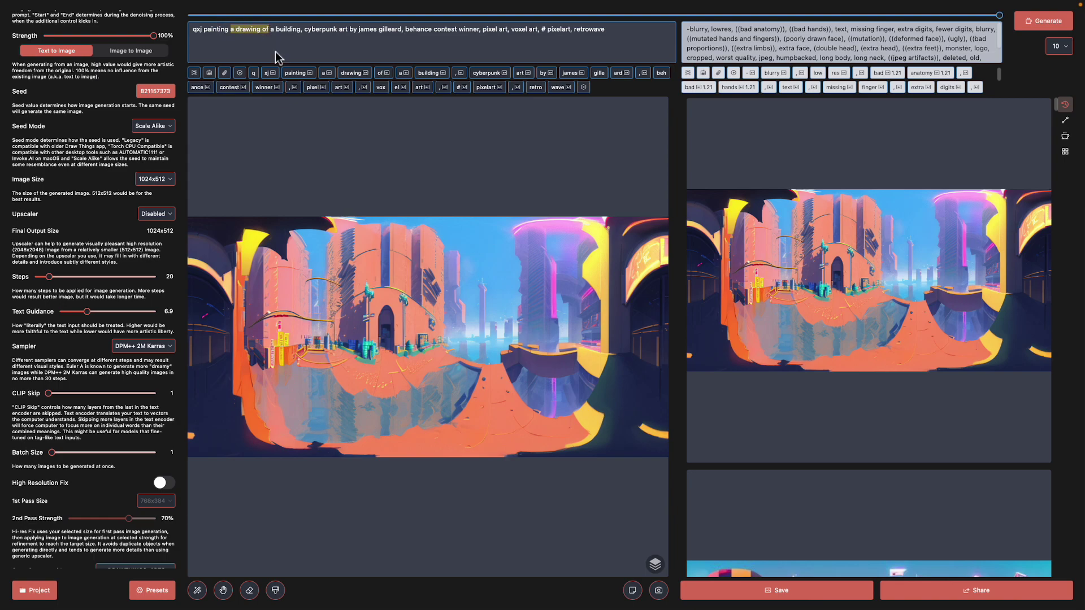
text(photograph)
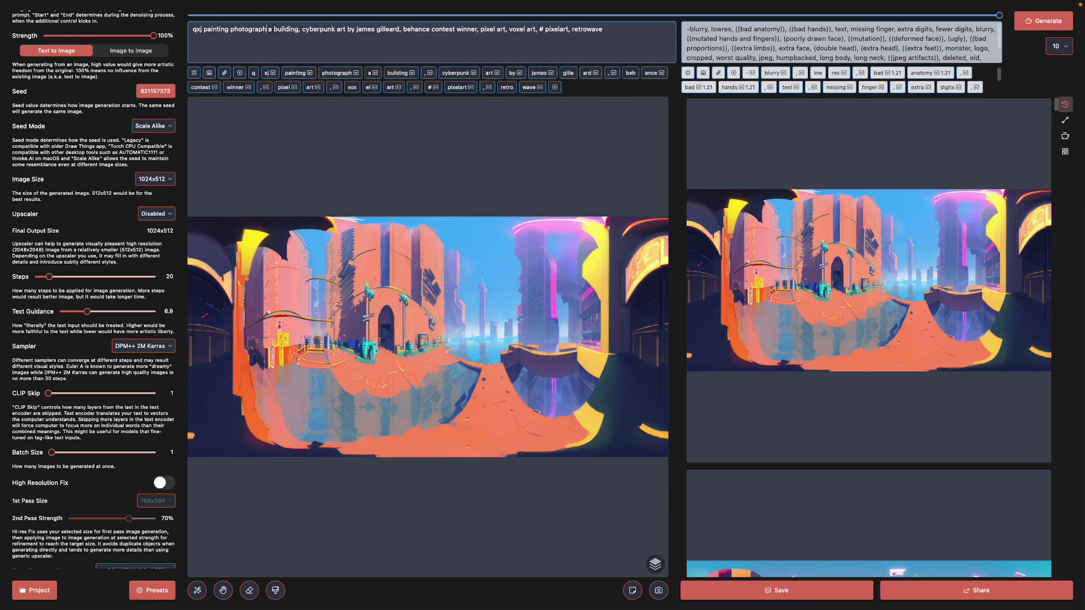
text( hyper realsit)
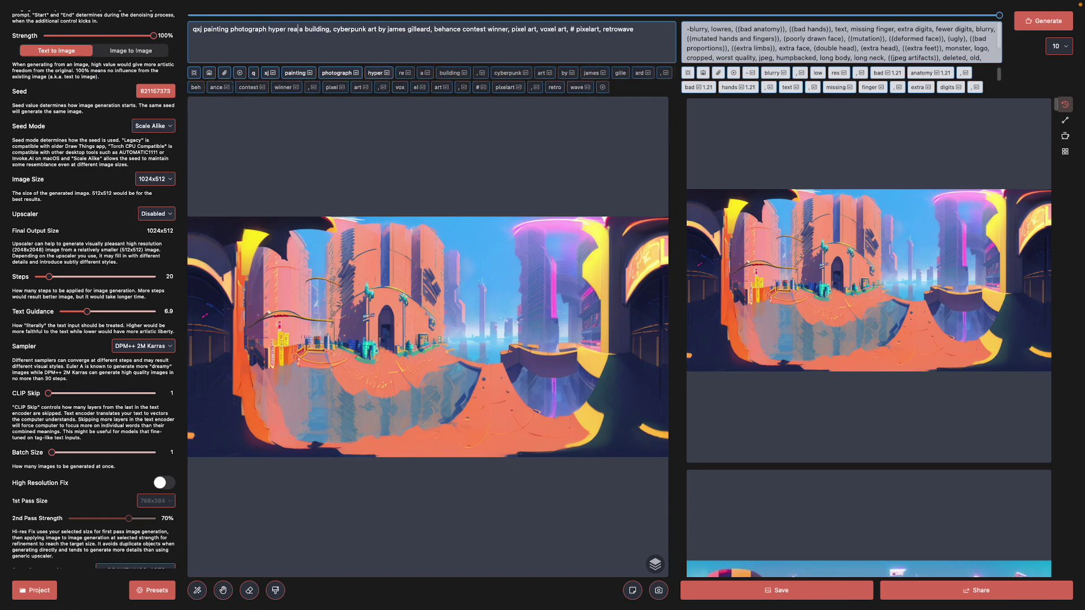
text(ic)
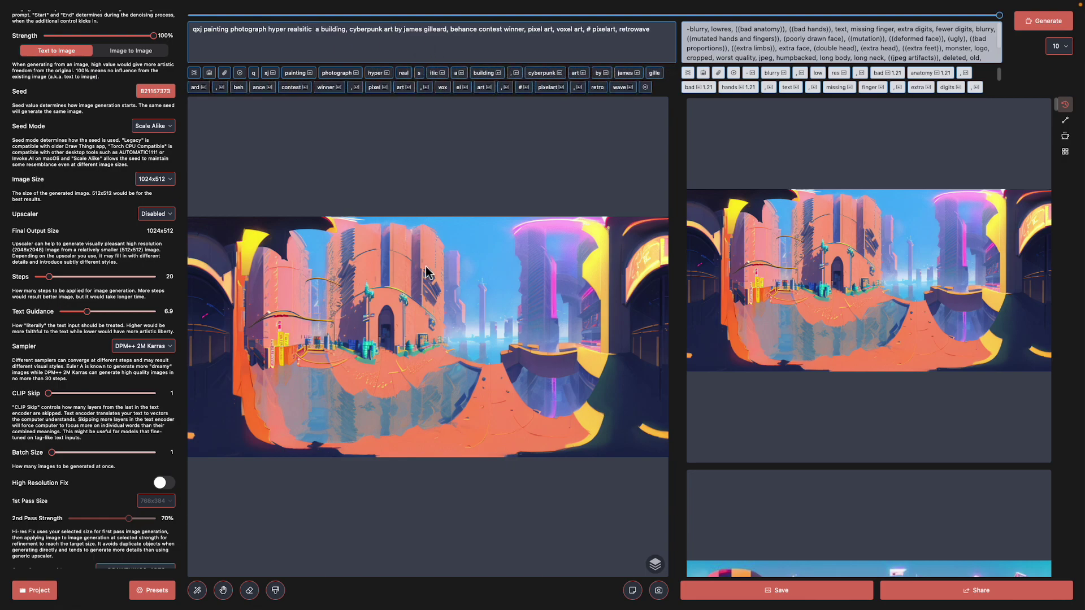
Step: Start a new batch with High Resolution Fix enabled and LoRA 2 set to Anime LineArt Style v2.0 (SD v1.x)
click(163, 483)
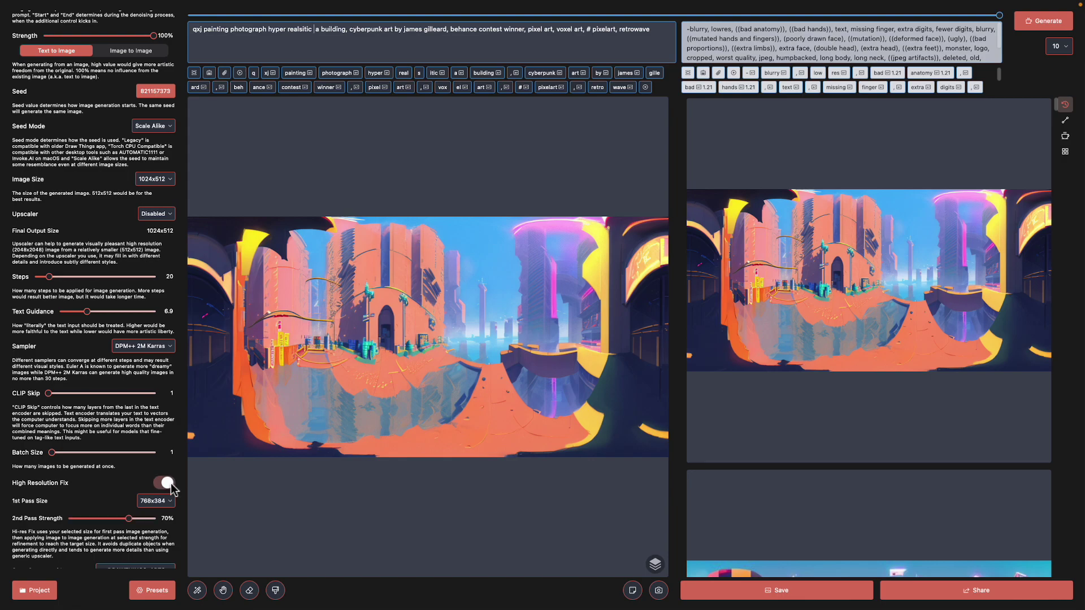
scroll(103, 431, up, 5)
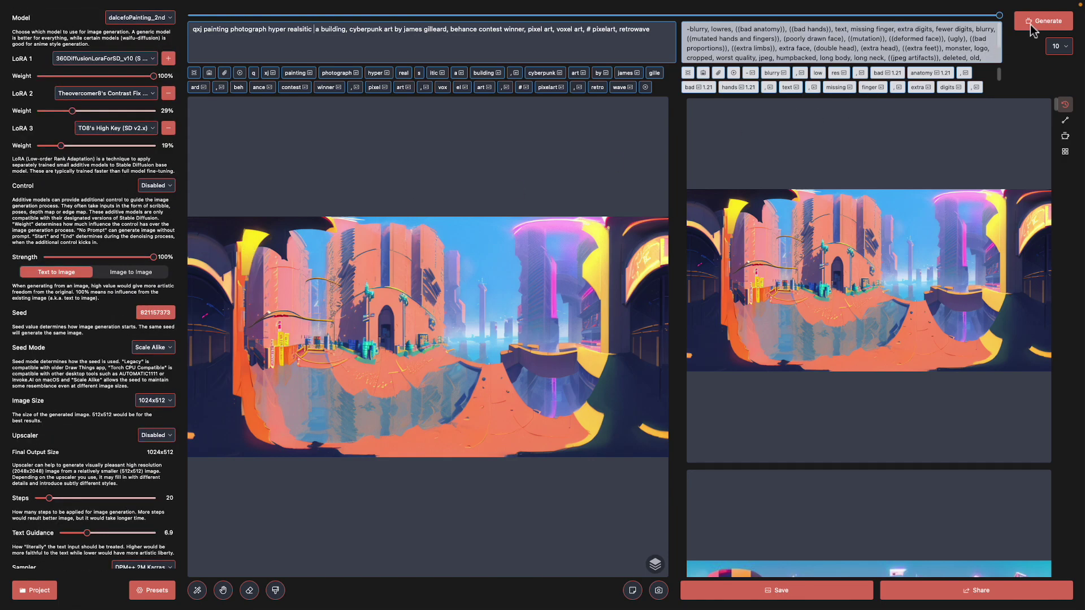
click(167, 21)
click(93, 105)
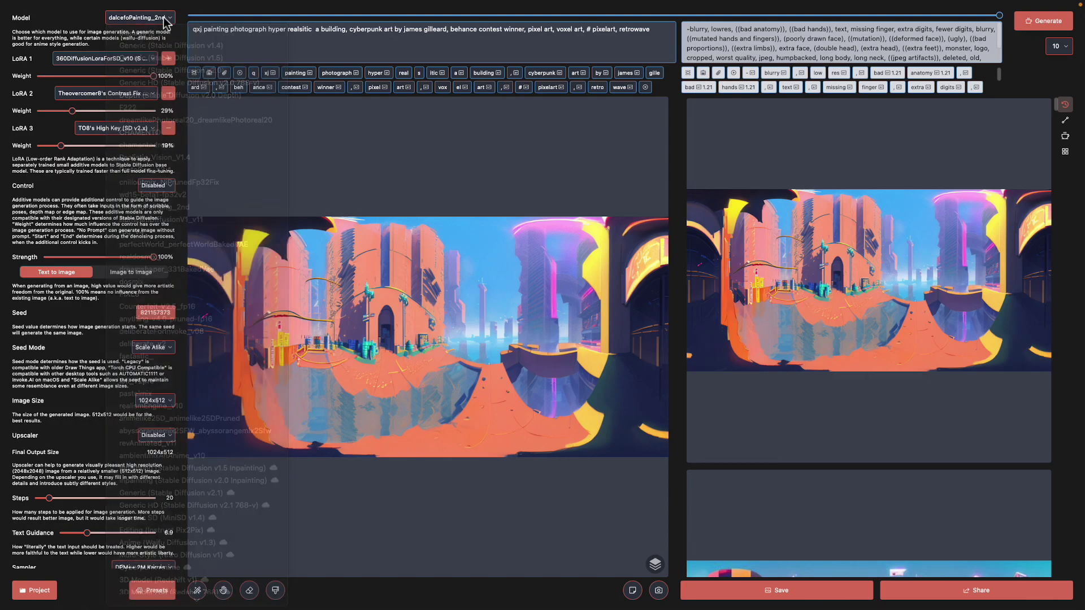
click(92, 95)
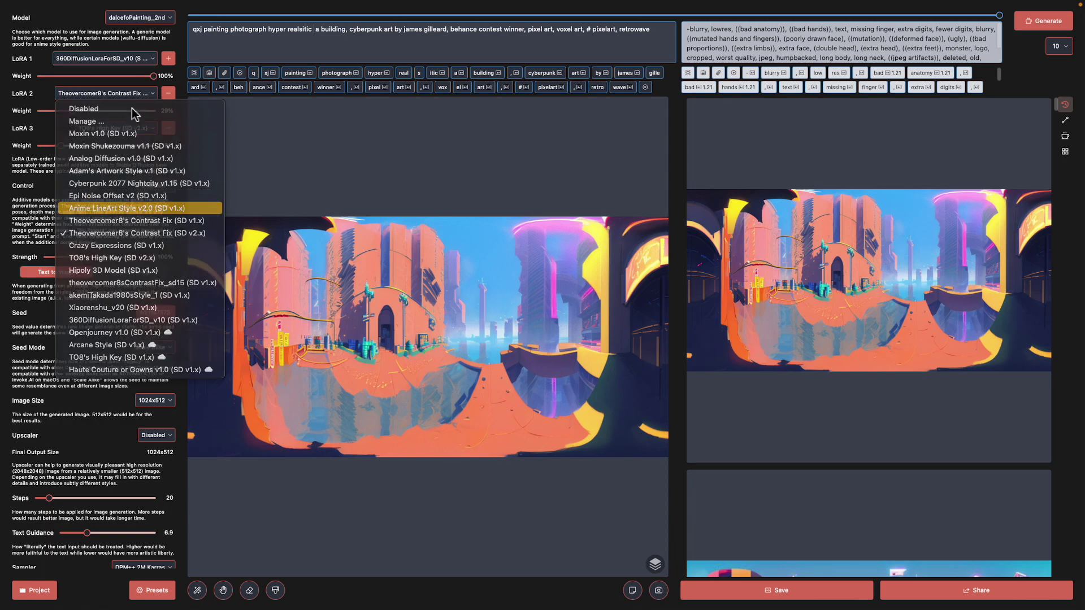
click(134, 208)
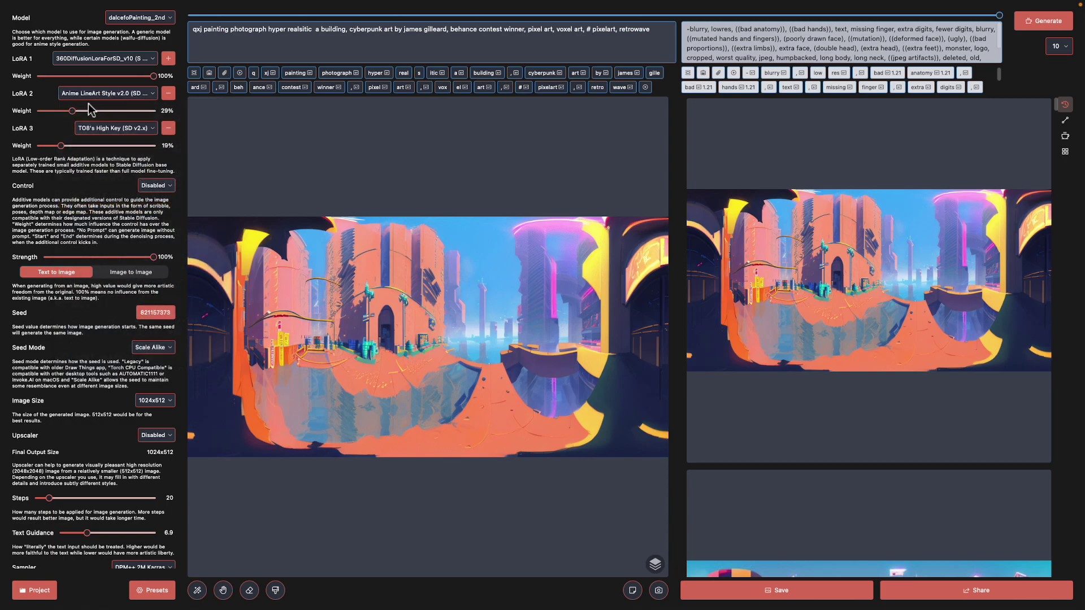
click(1040, 24)
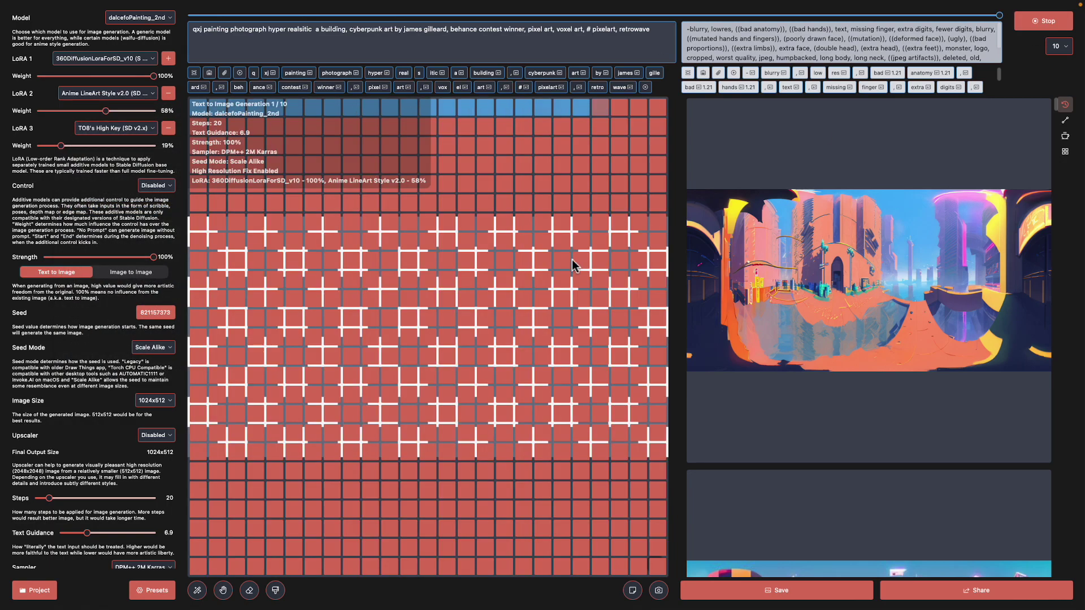
scroll(124, 474, down, 3)
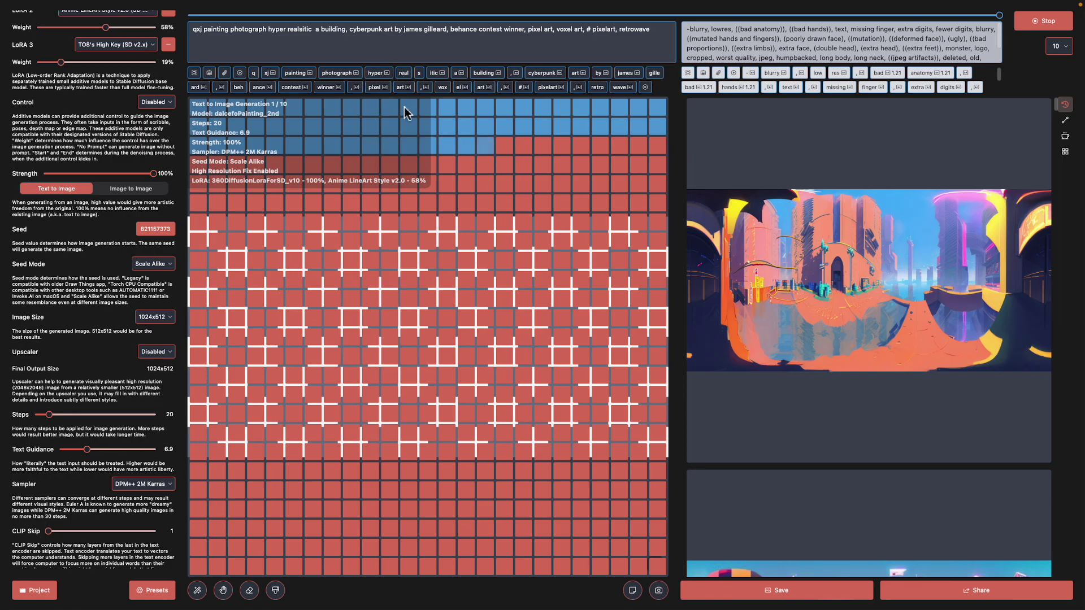
Step: Switch to Safari, go to the unprompt.ai page, and close the open cyberpunk image's details
key(ctrl+Left)
key(ctrl+Left)
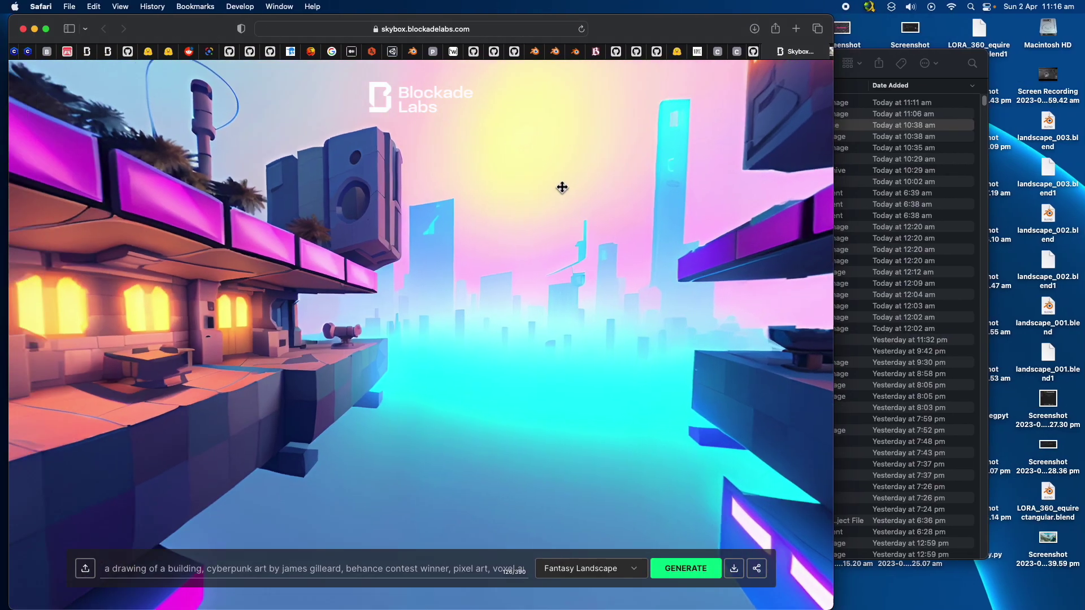
scroll(782, 51, right, 5)
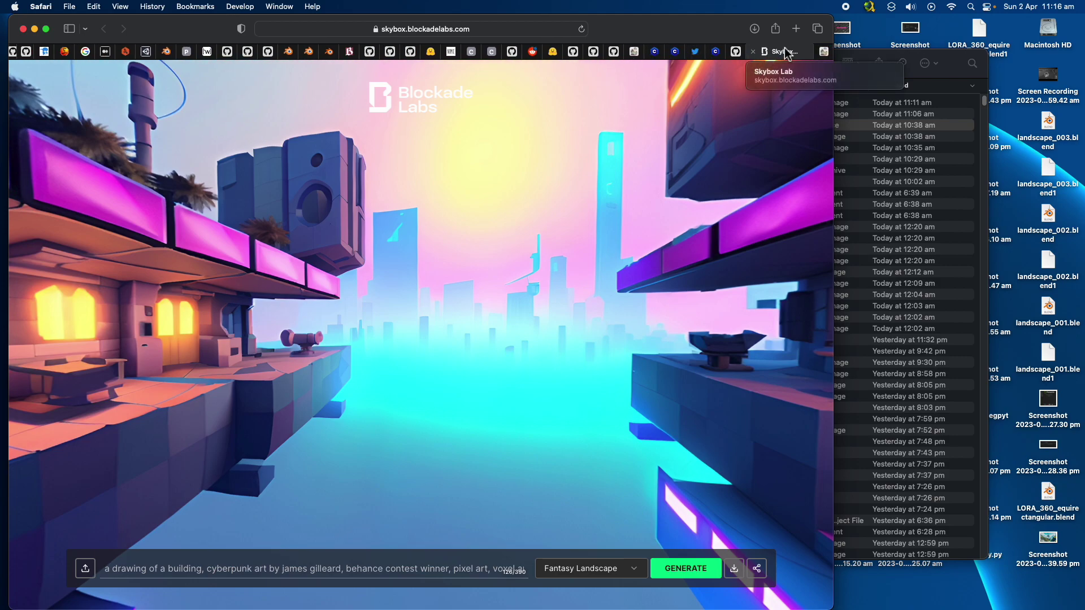
click(828, 53)
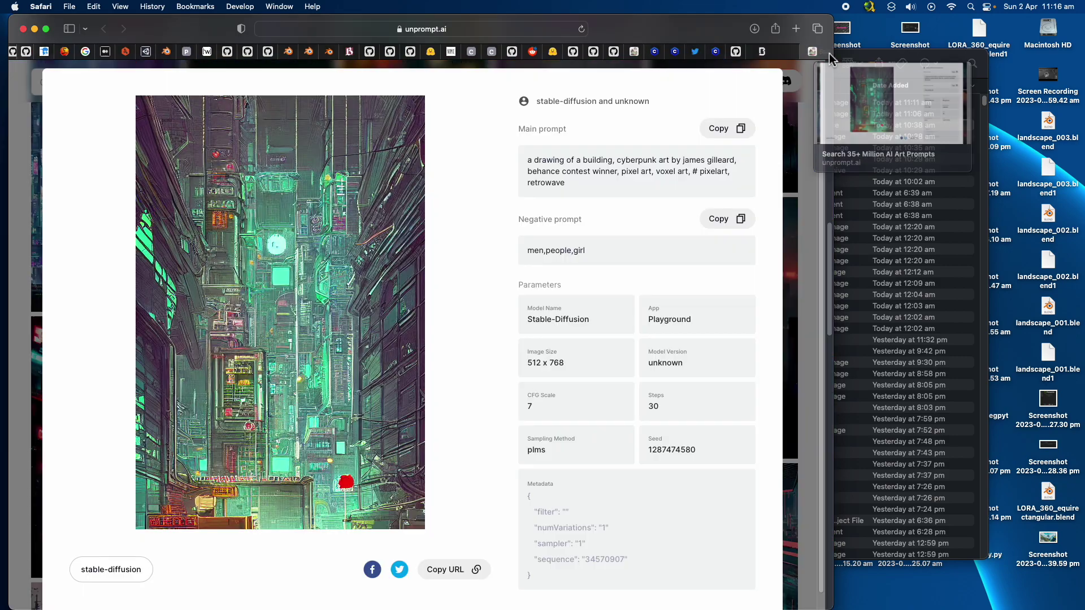
click(796, 85)
scroll(502, 169, up, 10)
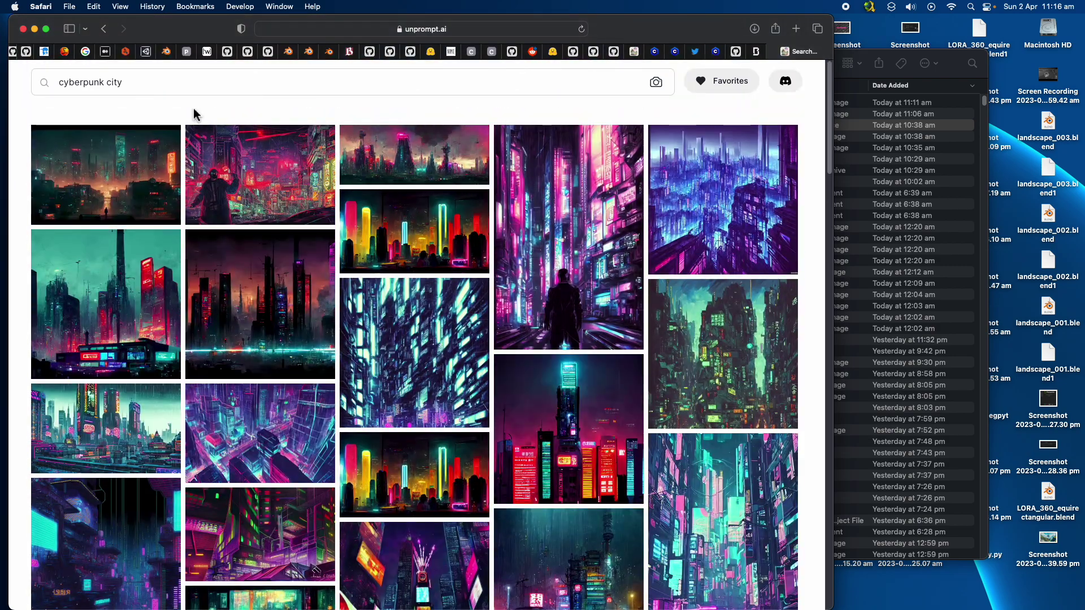
Step: Search unprompt.ai for "tokyo anime" in place of "cyberpunk city"
click(189, 91)
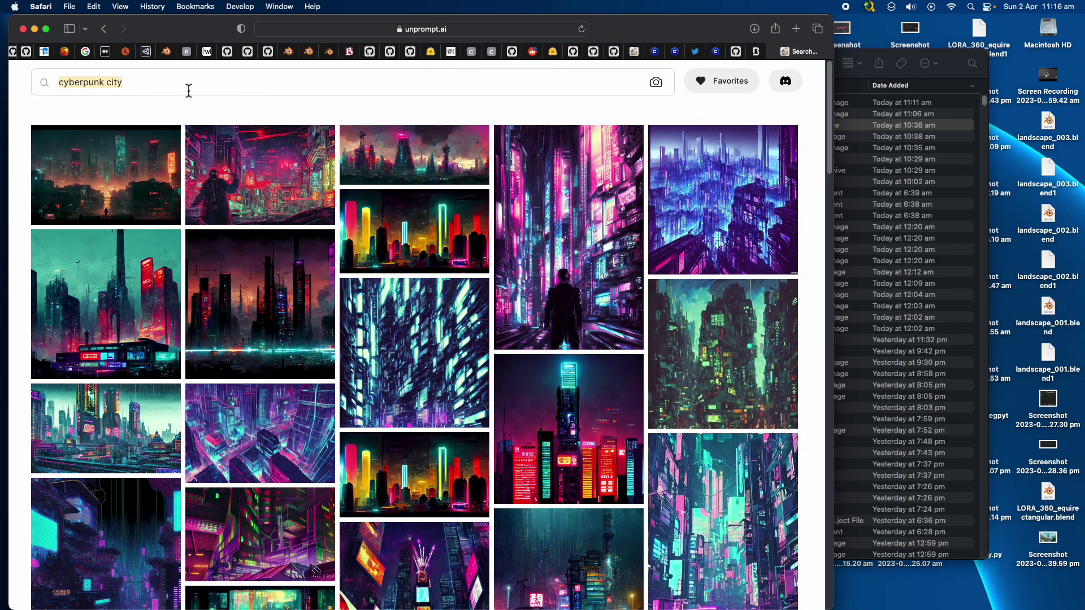
text(toky)
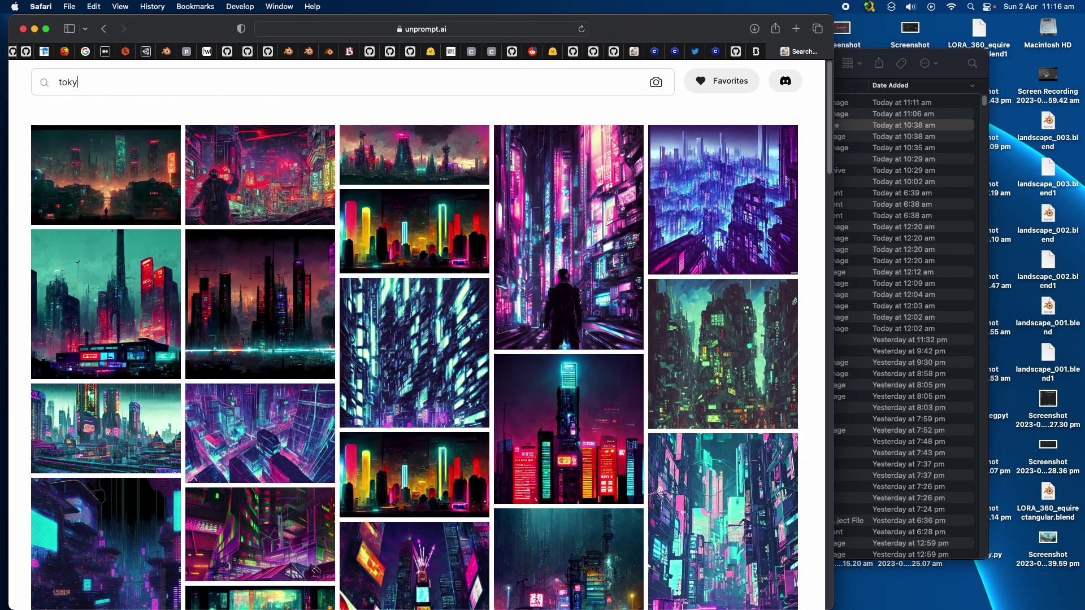
text(o anime)
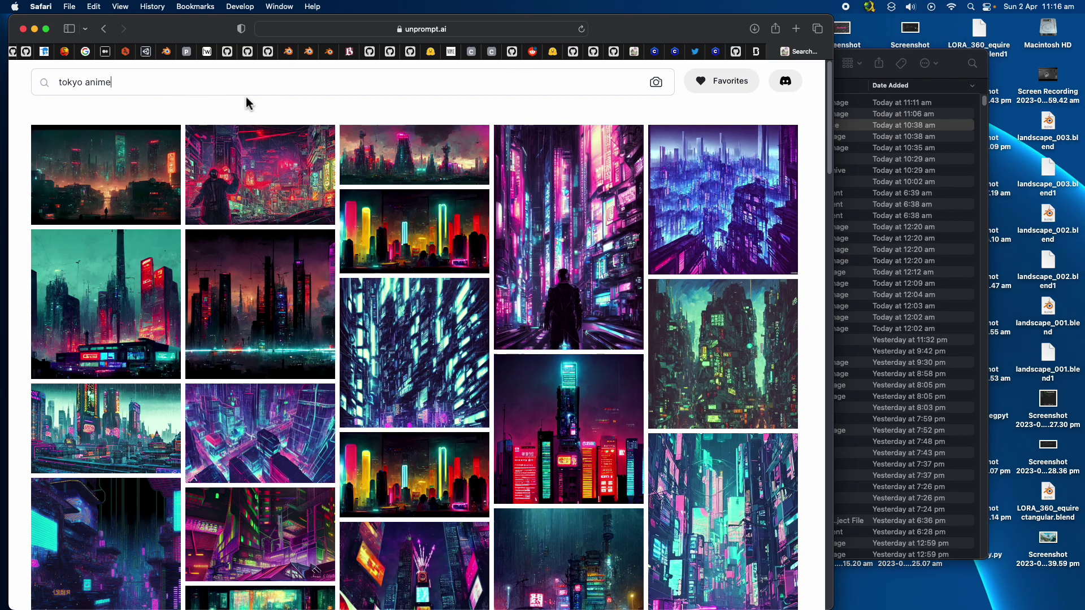
key(Return)
mouse_move(218, 160)
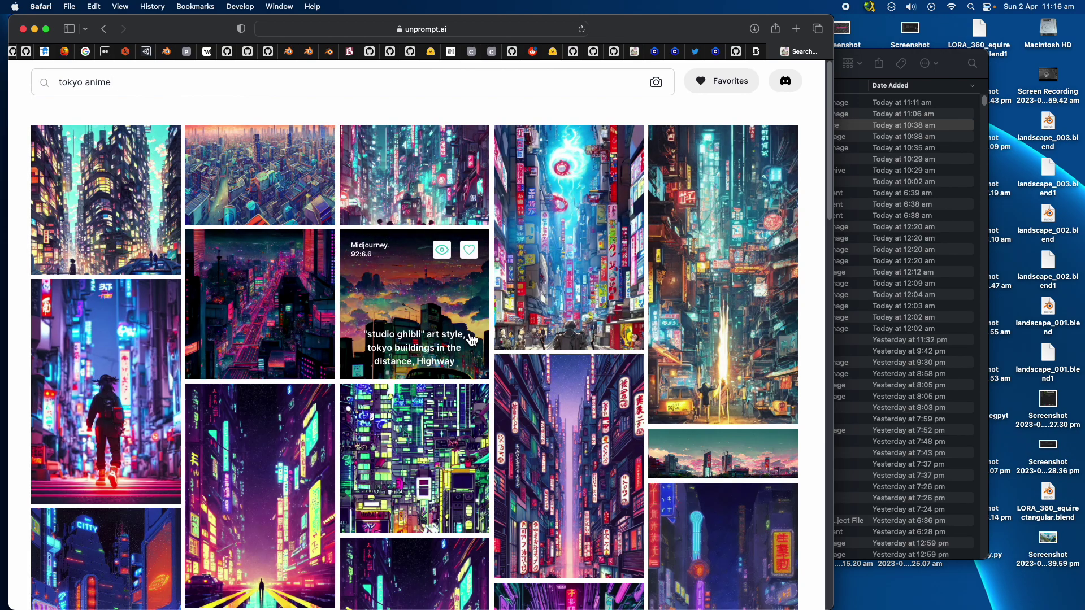
Step: Open the retrofuturism night city image from the results and copy its main prompt
scroll(525, 366, down, 1)
scroll(526, 366, down, 10)
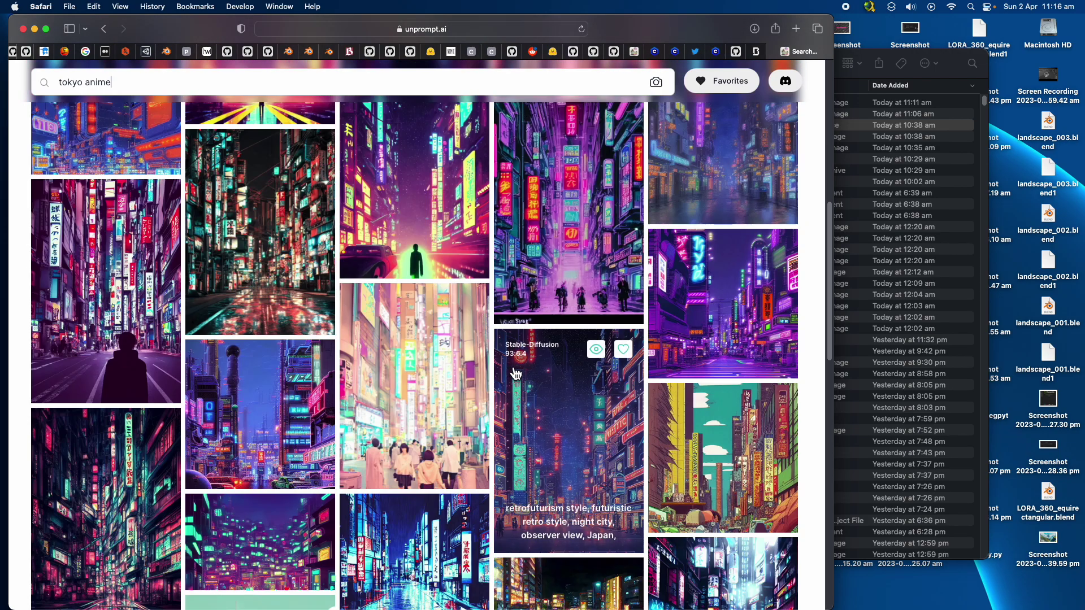
scroll(337, 313, down, 5)
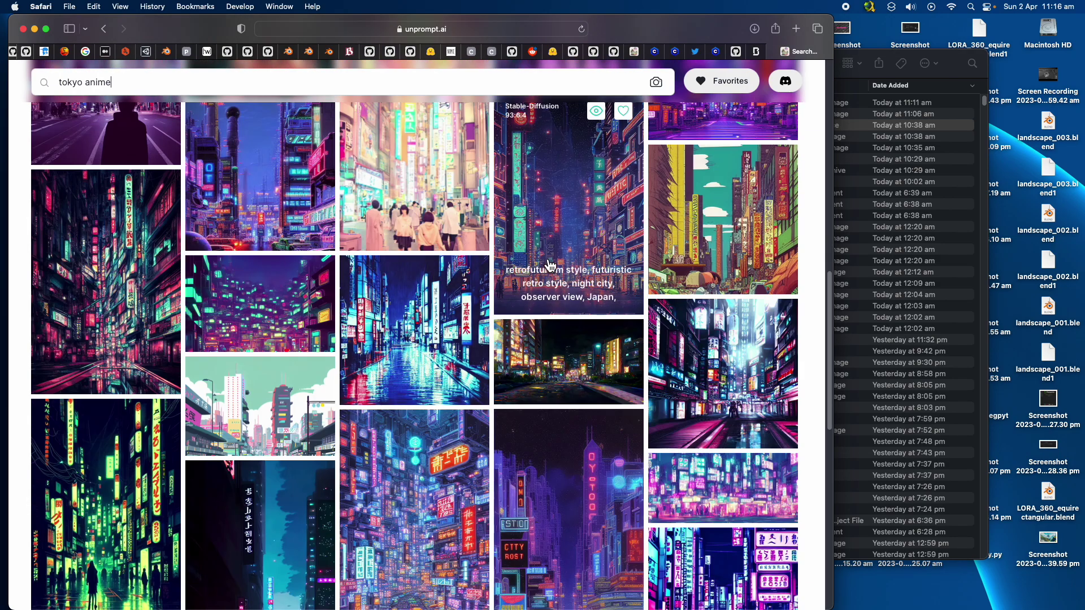
click(574, 235)
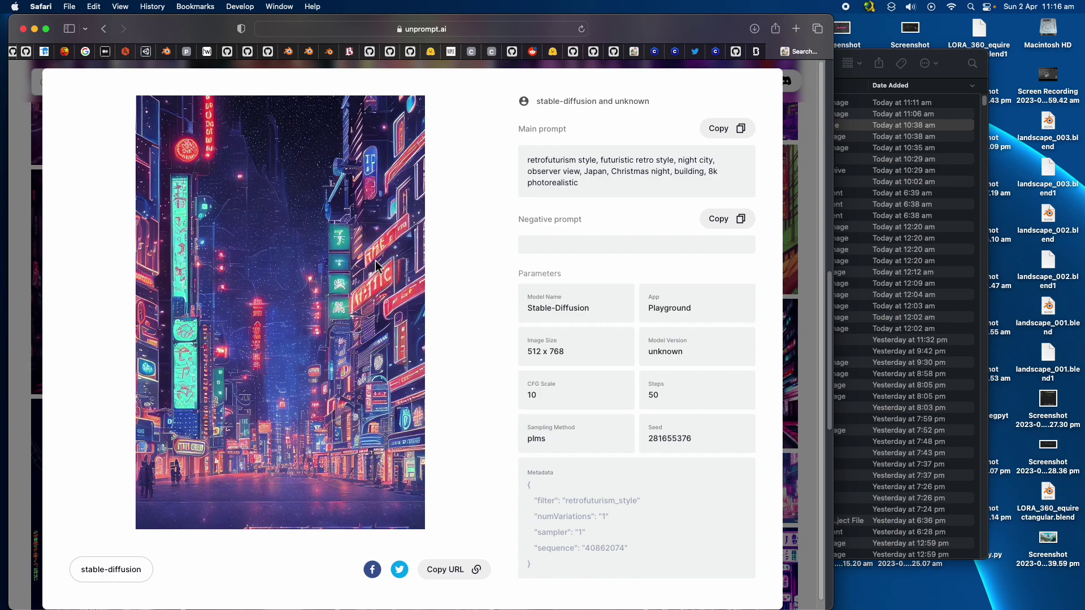
drag(580, 183, 524, 159)
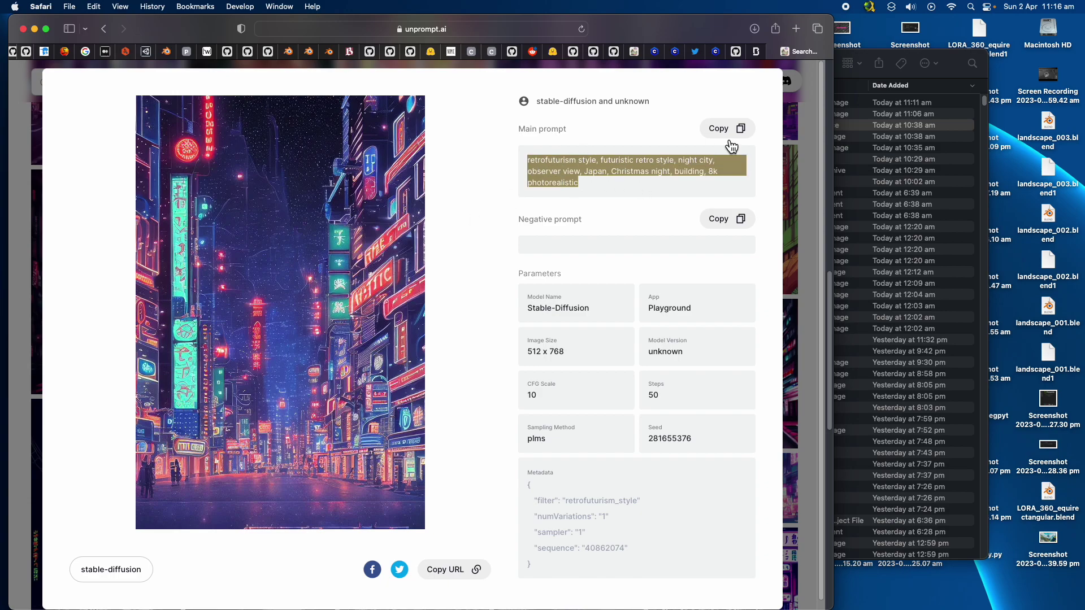
click(727, 128)
Step: Return to Blockade Labs Skybox, replace the prompt with the copied retrofuturism text, and generate a Fantasy Landscape skybox
click(716, 52)
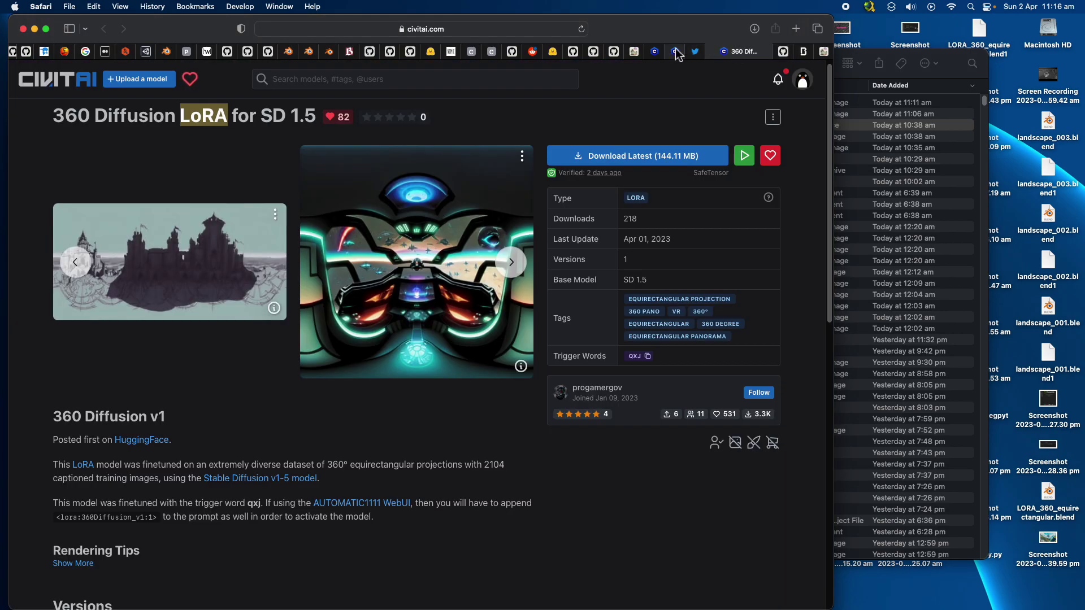
click(803, 51)
click(383, 568)
key(super+a)
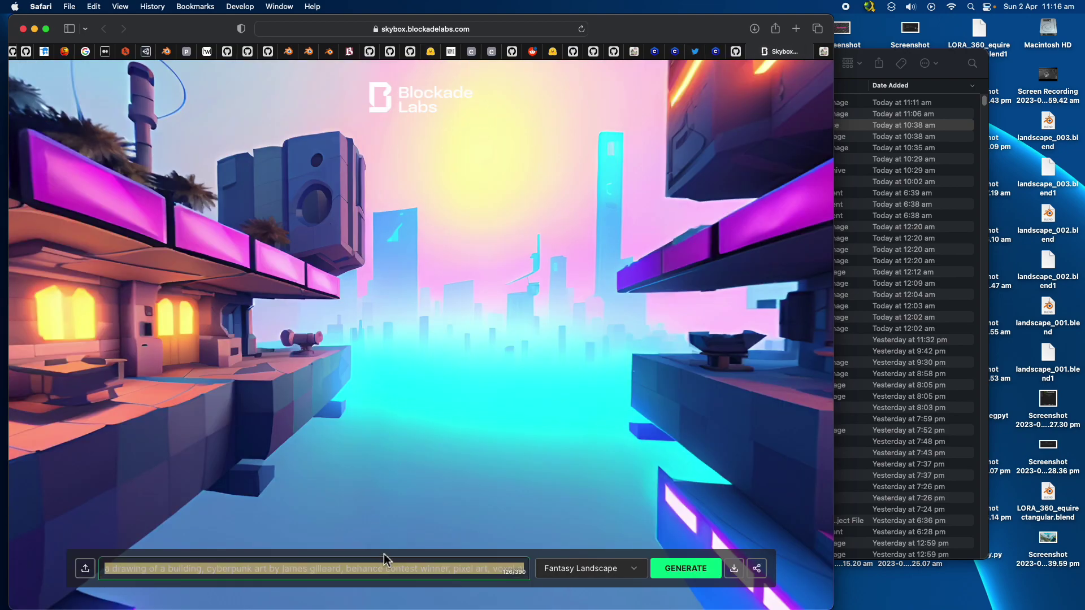
key(super+v)
key(Return)
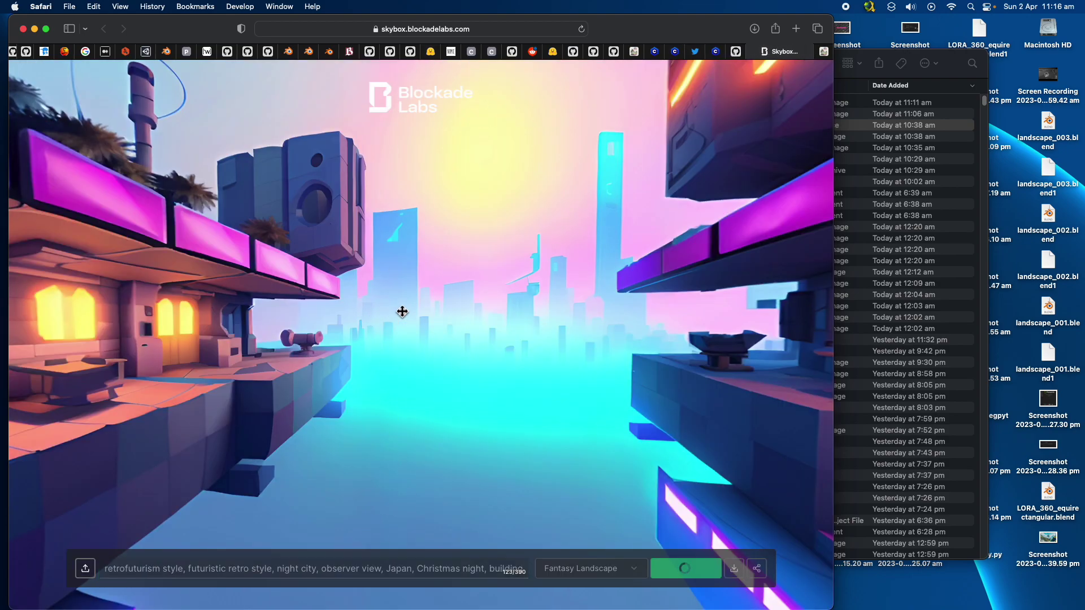
Step: Look around the current pink-lit building skybox in Blockade Labs and widen the browser window
drag(401, 313, 535, 288)
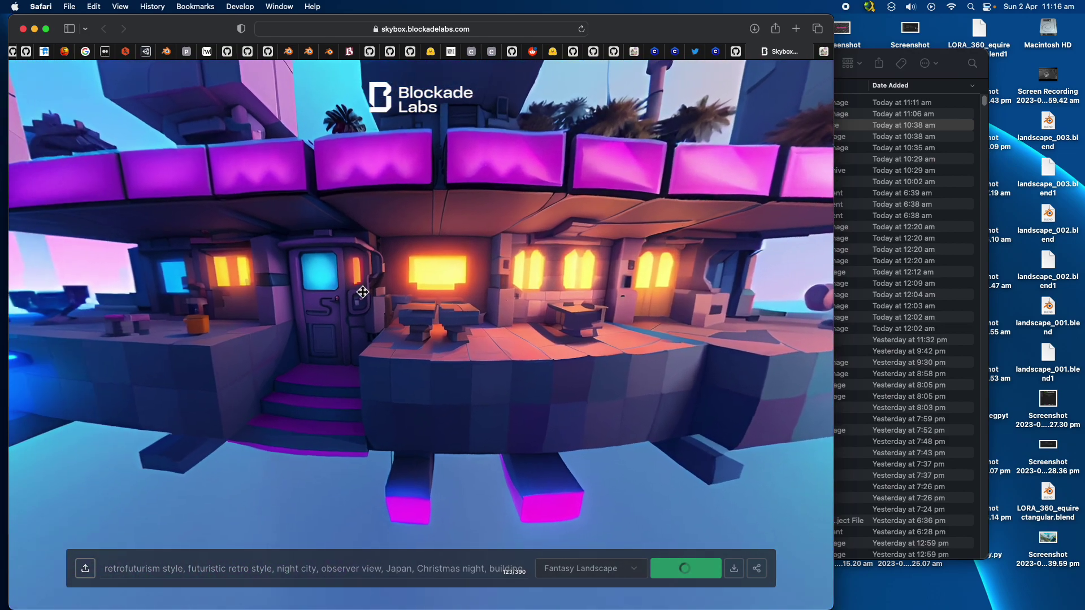
drag(361, 291, 667, 314)
drag(834, 607, 913, 607)
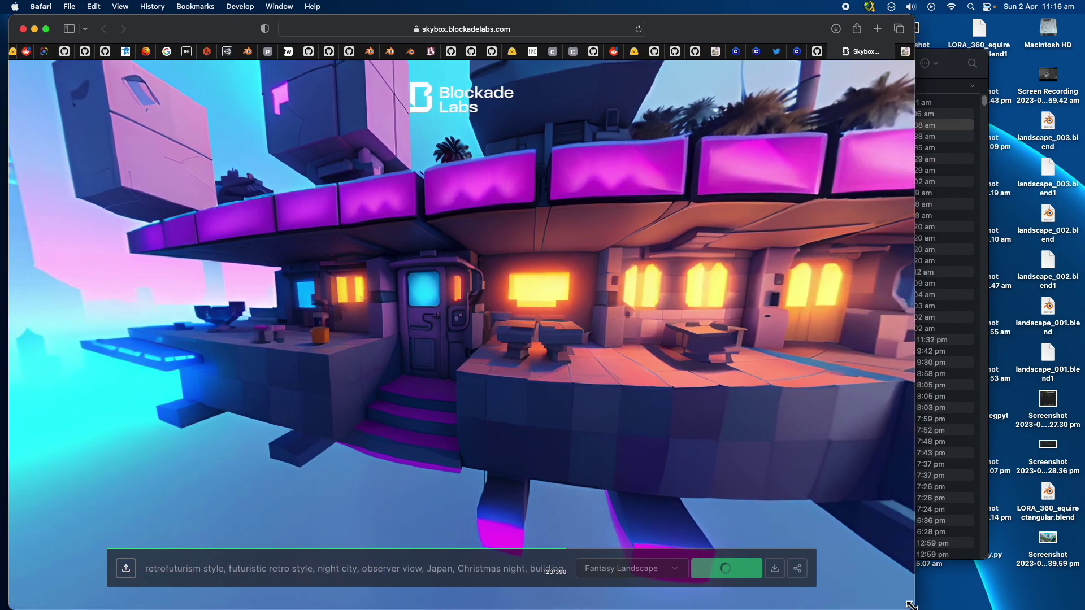
drag(453, 267, 400, 322)
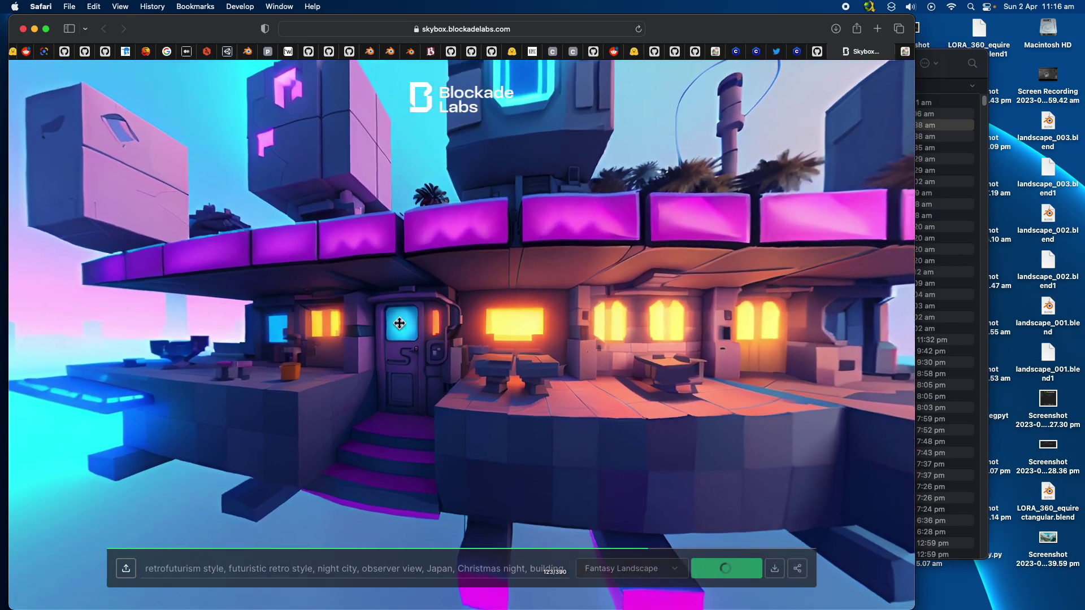
drag(571, 341, 472, 343)
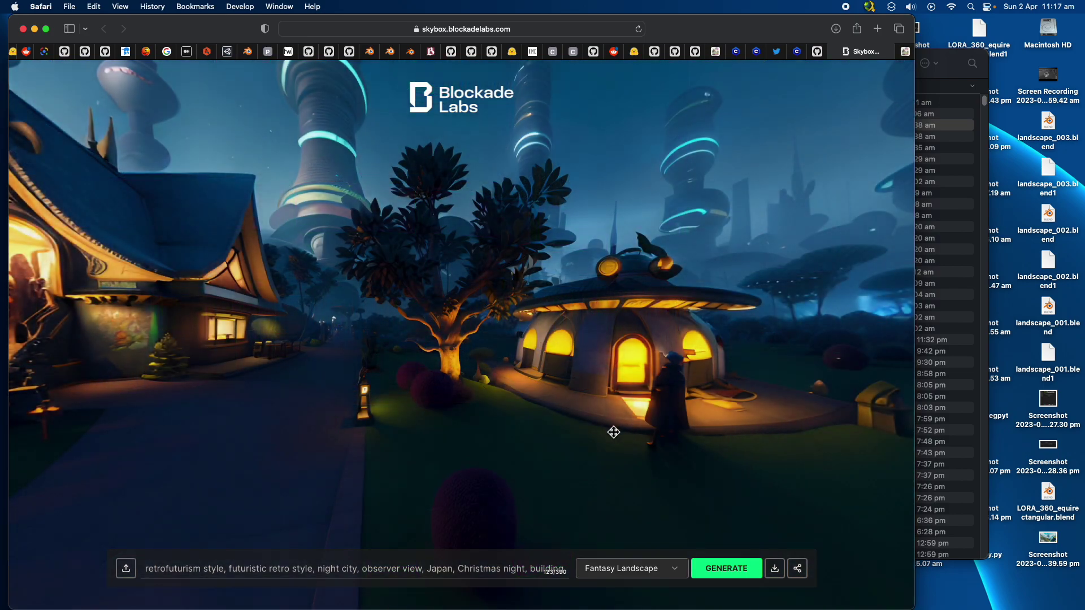
Step: Look around the newly generated retrofuturism skybox and download it as a JPG
drag(612, 431, 588, 390)
drag(283, 344, 471, 328)
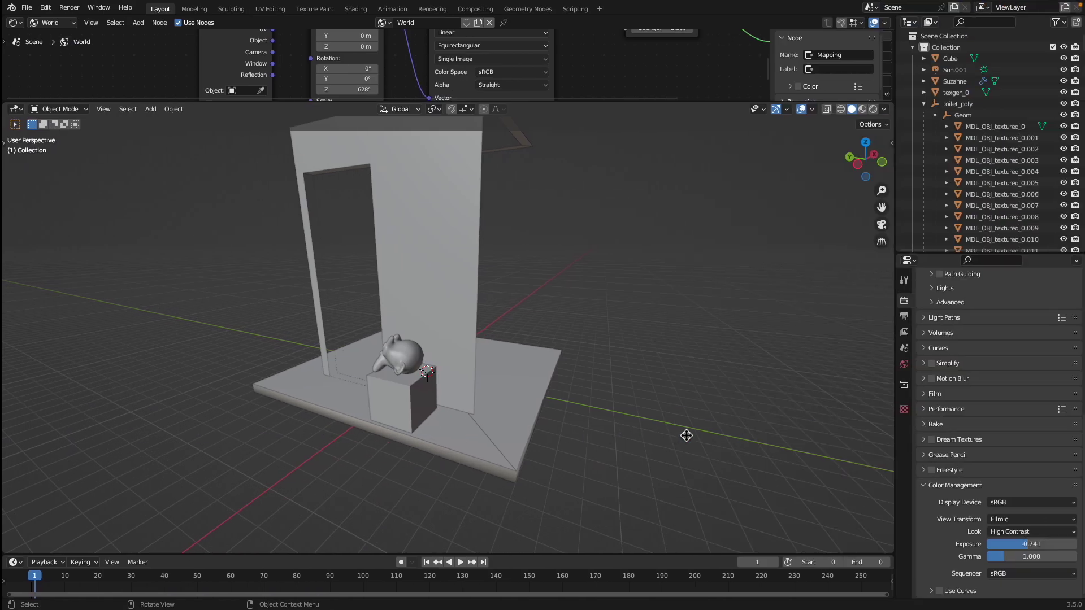
drag(671, 424, 717, 378)
Step: Switch to Blender and replace the world environment texture with fantasy_landscape_retrofuturism_style_futuristic_.jpg from Downloads
click(903, 365)
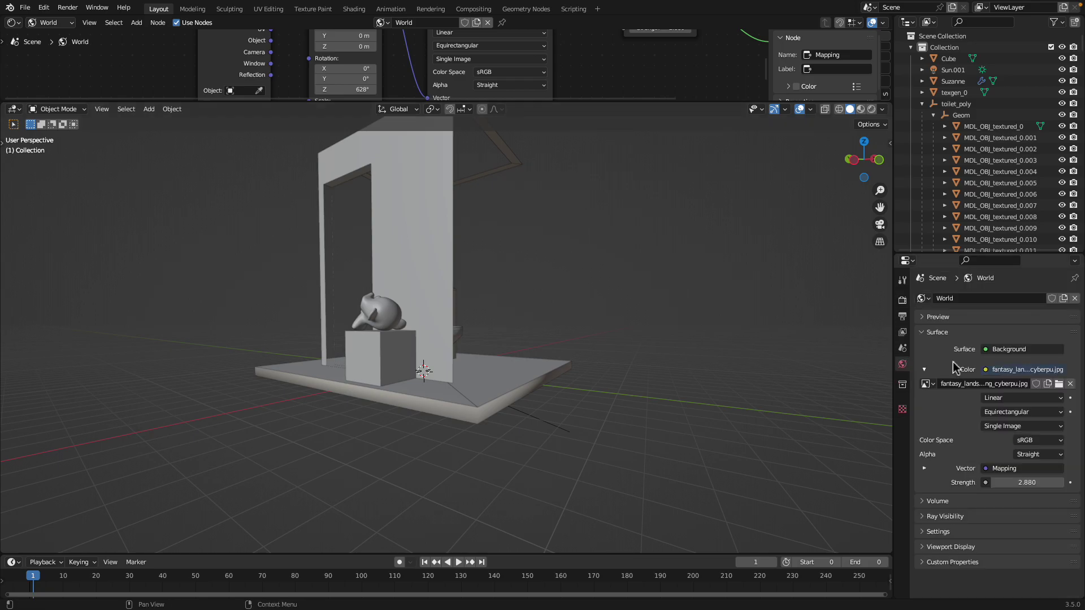
click(1059, 383)
scroll(339, 273, down, 3)
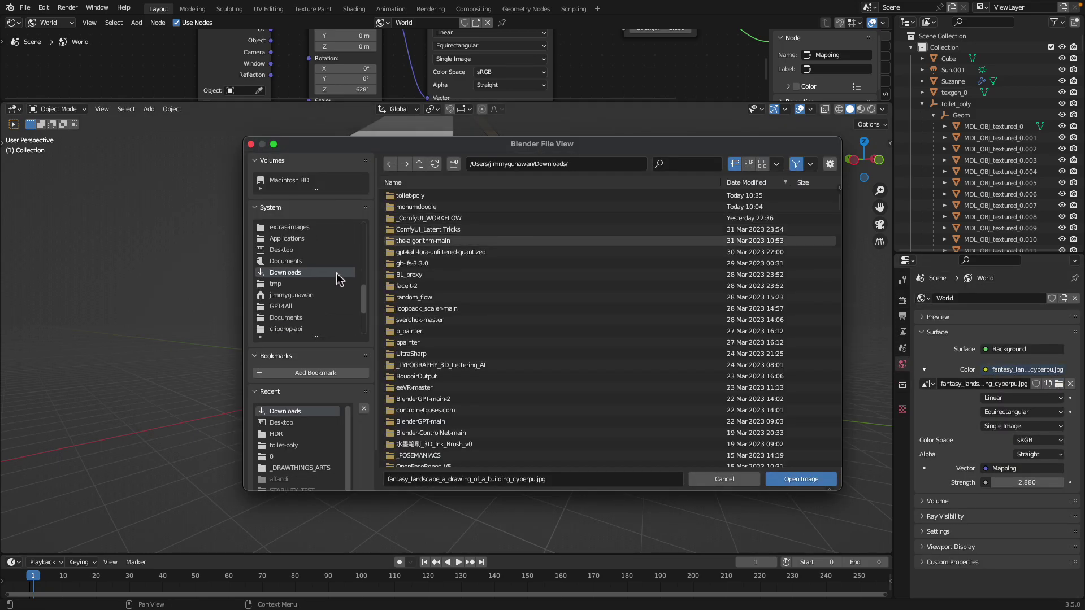
scroll(711, 279, down, 2)
scroll(689, 294, down, 10)
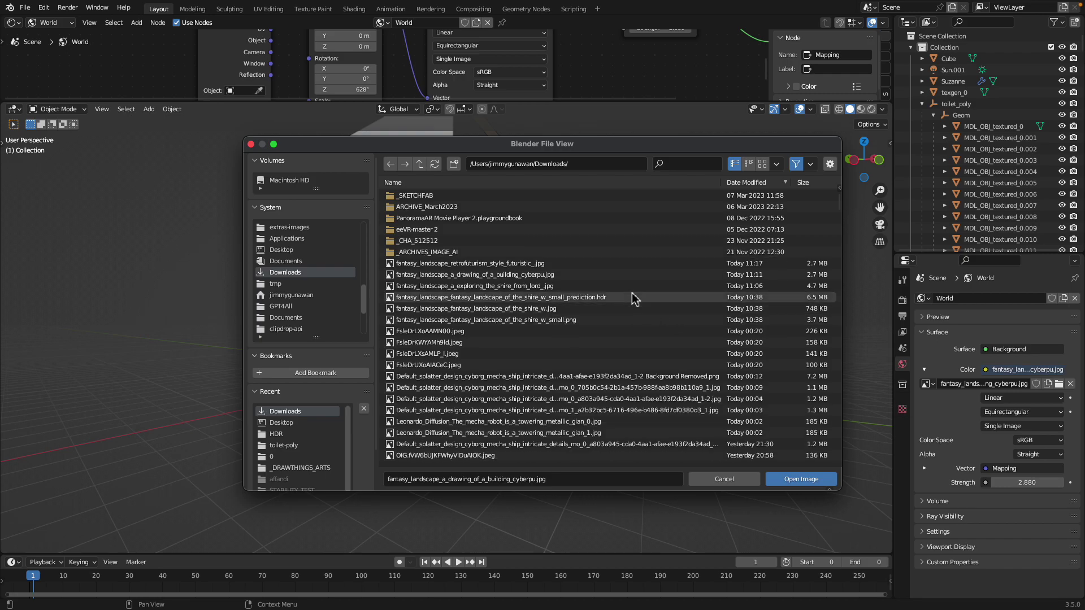
click(603, 265)
click(801, 478)
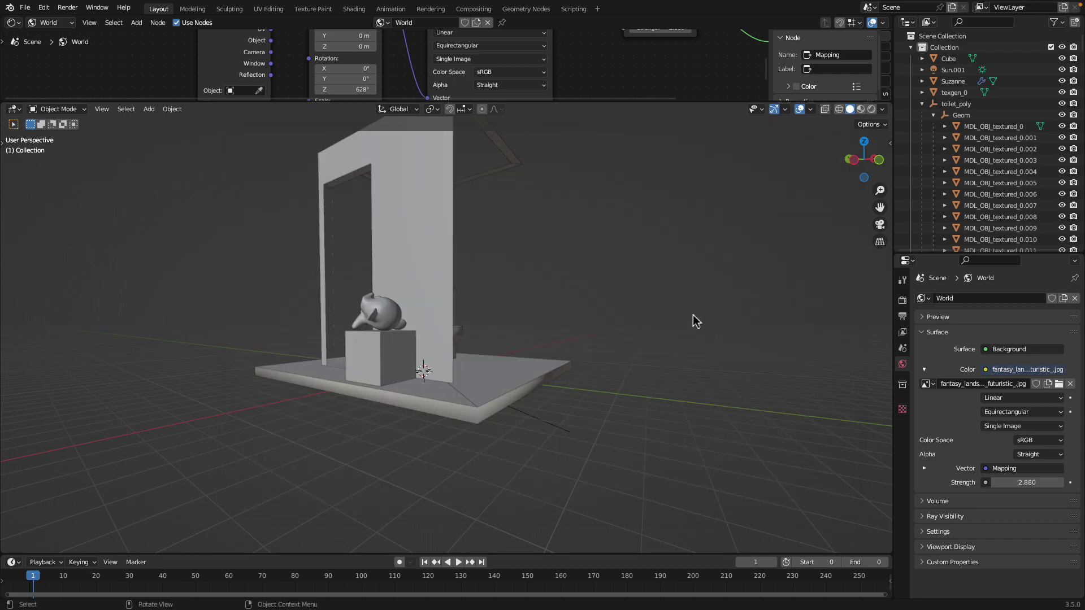
Step: Preview the scene in rendered shading against the retrofuturism skybox from another side, and return to solid shading
click(872, 110)
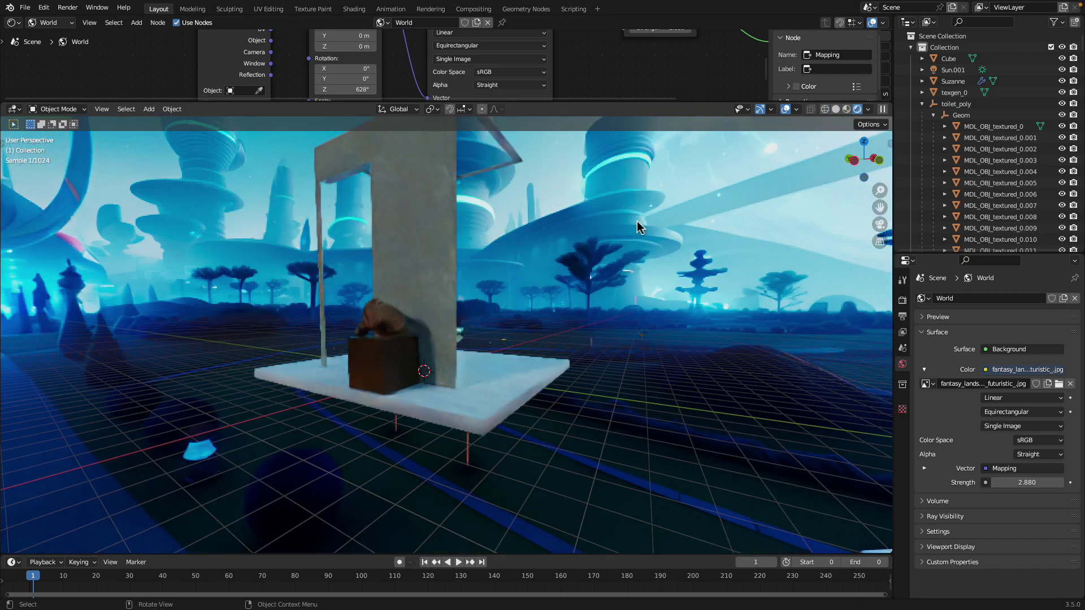
drag(638, 225, 690, 236)
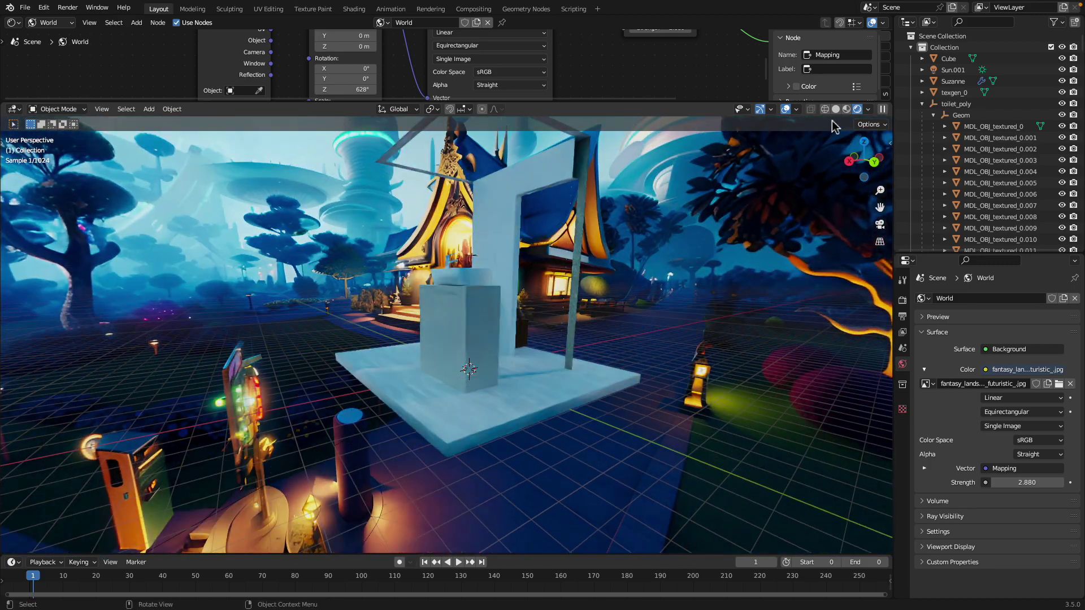
key(z)
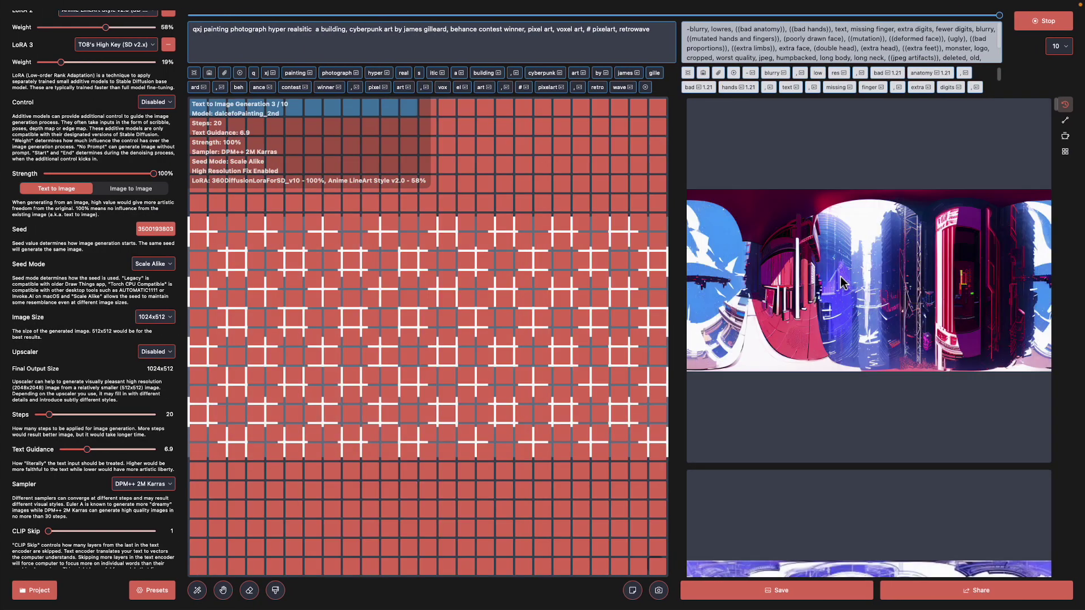
Step: Switch to Draw Things, stop the running generation, and open the orange cyberpunk building panorama from the history
scroll(896, 332, down, 10)
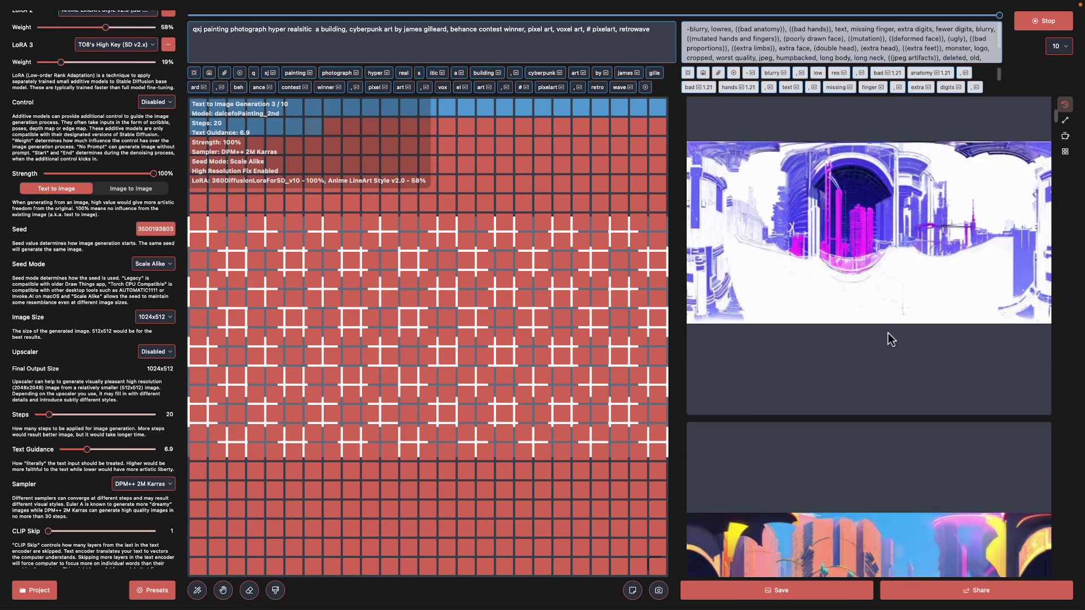
click(1053, 26)
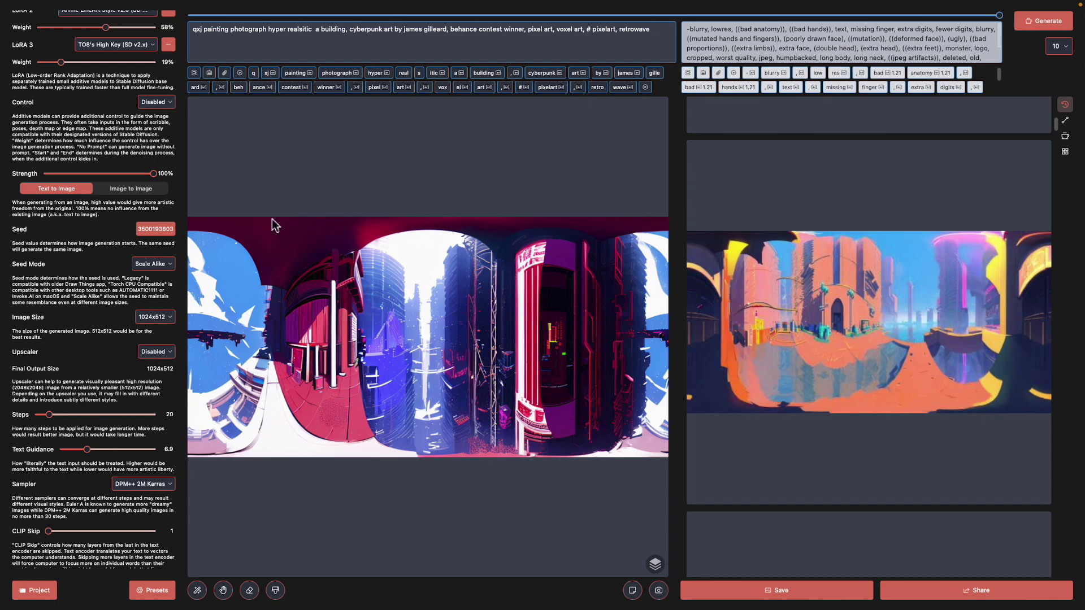
click(902, 412)
Step: Replace LoRA 2 with Anime LineArt Style v2.0 at 59% weight and review the remaining generation settings
scroll(113, 167, up, 2)
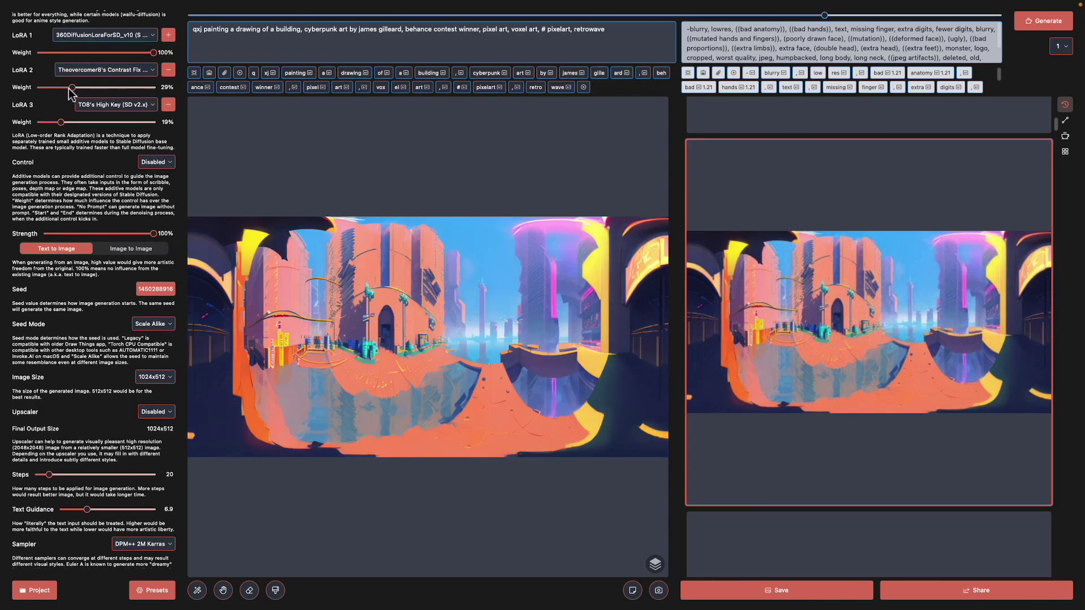
drag(64, 92, 59, 92)
click(96, 72)
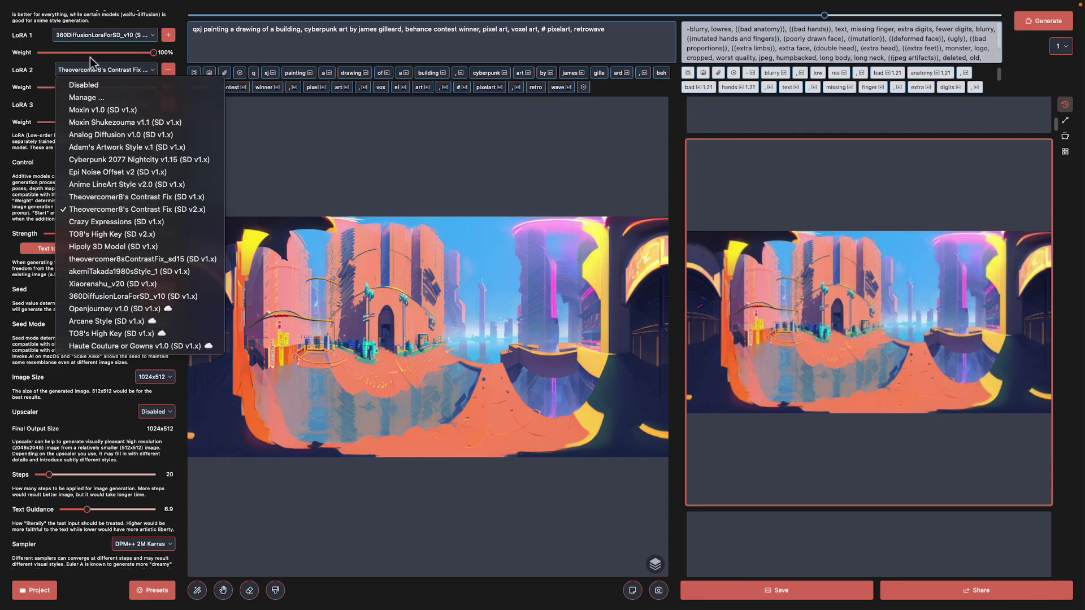
click(91, 59)
scroll(98, 71, up, 1)
click(119, 96)
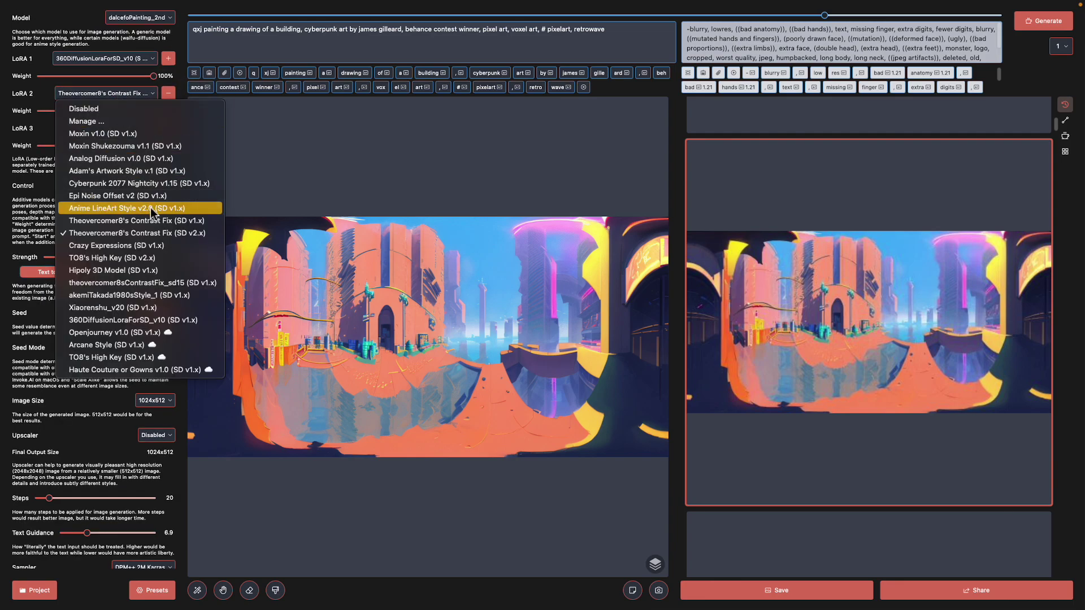
click(146, 206)
drag(59, 111, 106, 115)
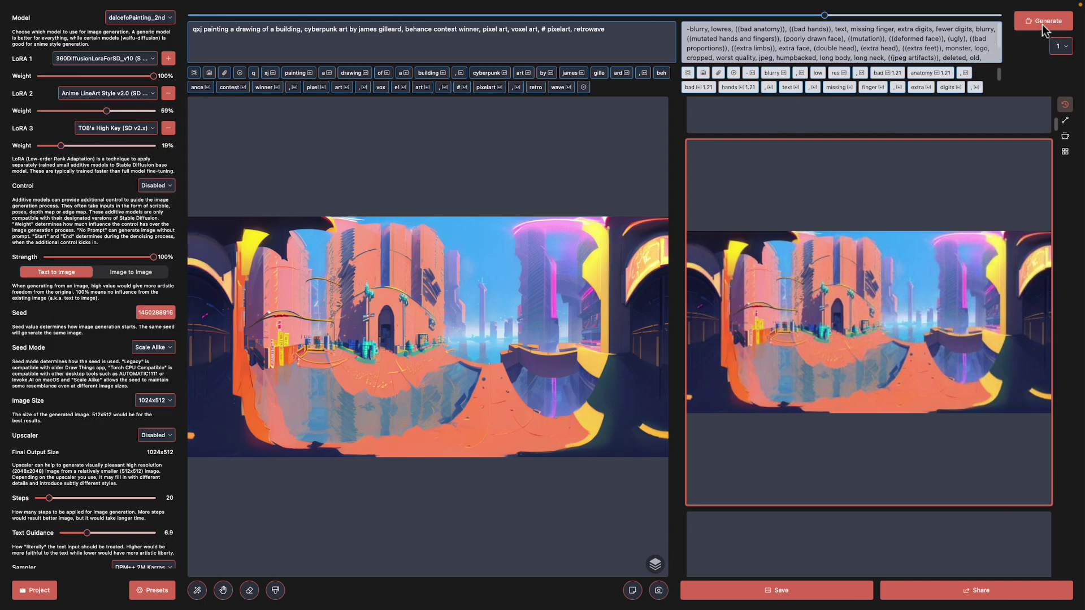
scroll(130, 398, down, 3)
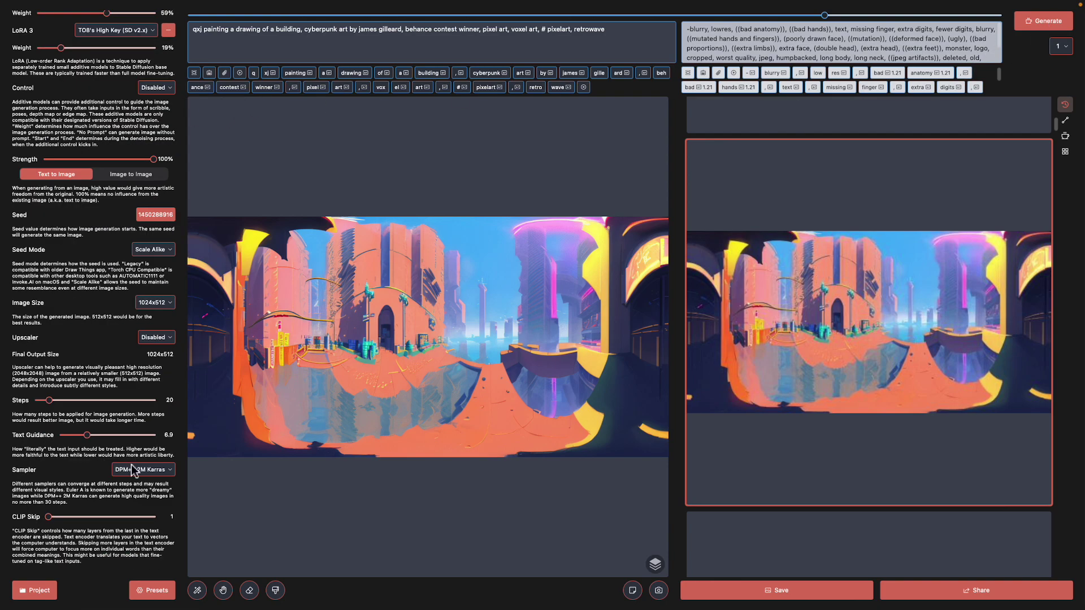
scroll(136, 474, down, 3)
scroll(136, 515, down, 1)
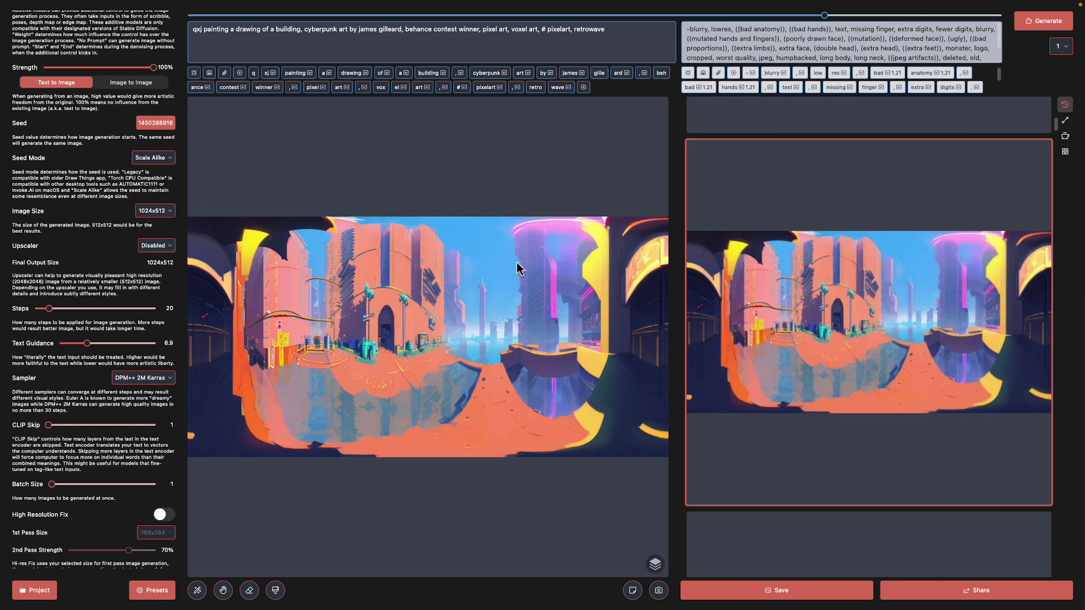
Step: Switch to Safari and look around the retrofuturism skybox in Blockade Labs again
key(ctrl+Left)
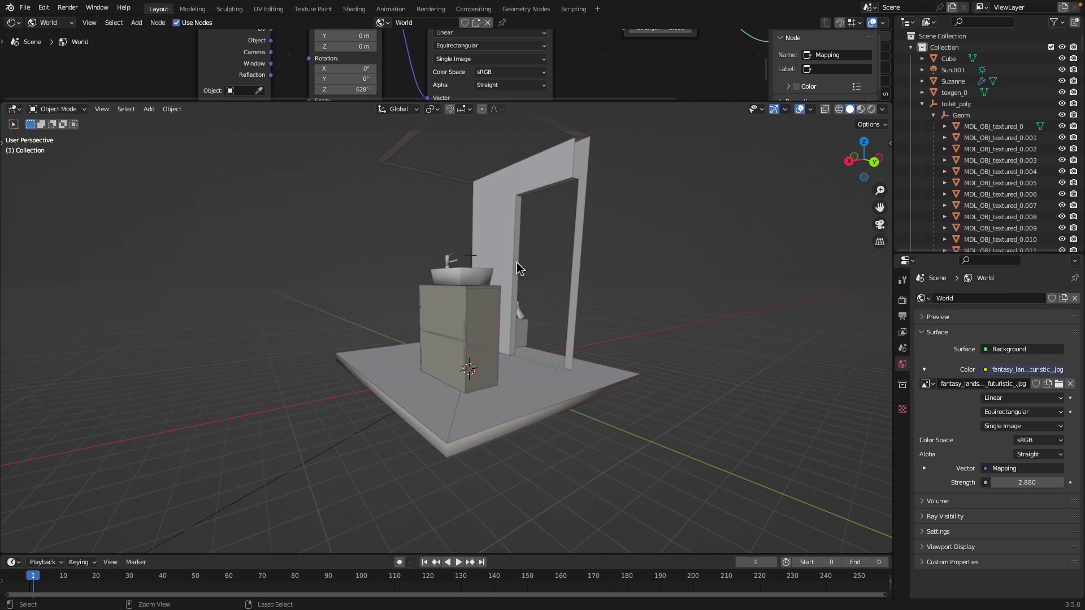
key(ctrl+Left)
drag(786, 324, 719, 283)
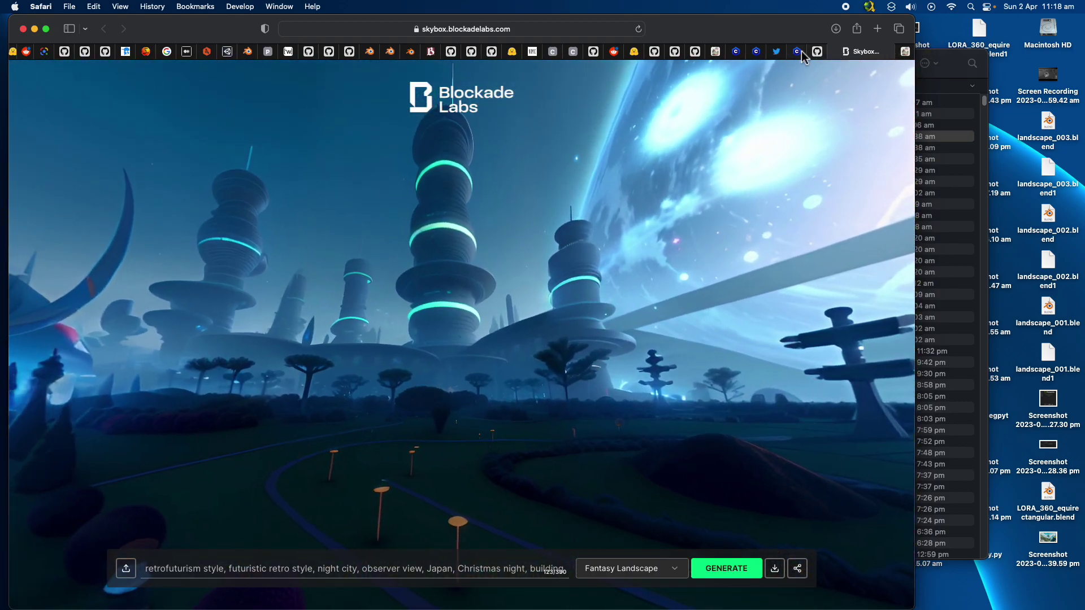
Step: View the Civitai 360 Diffusion LoRA page, skim the hdr-expandnet GitHub repository's README, and widen the browser window
click(801, 51)
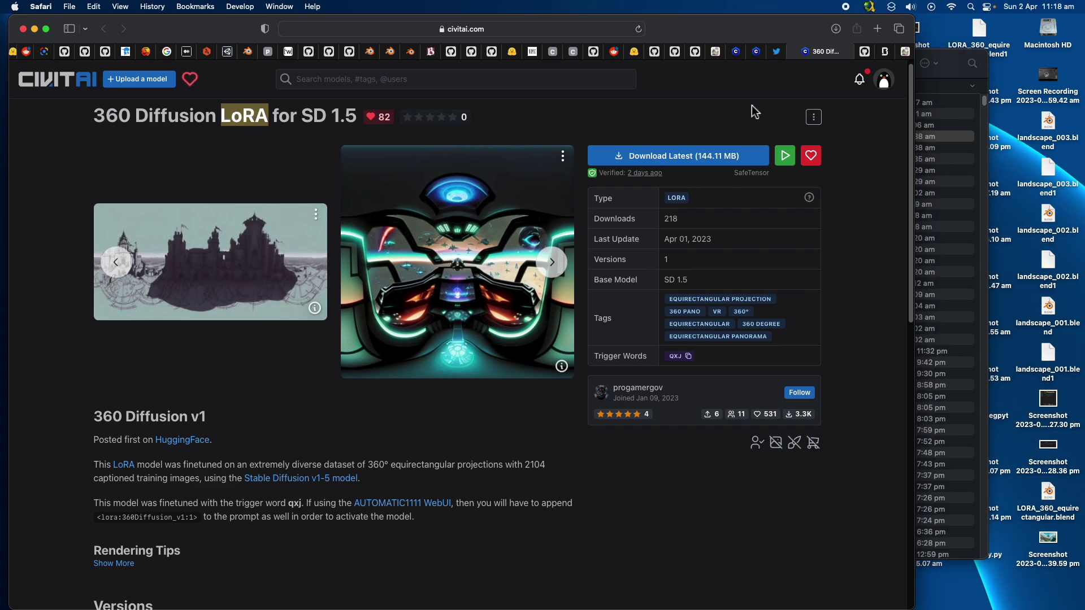
click(759, 54)
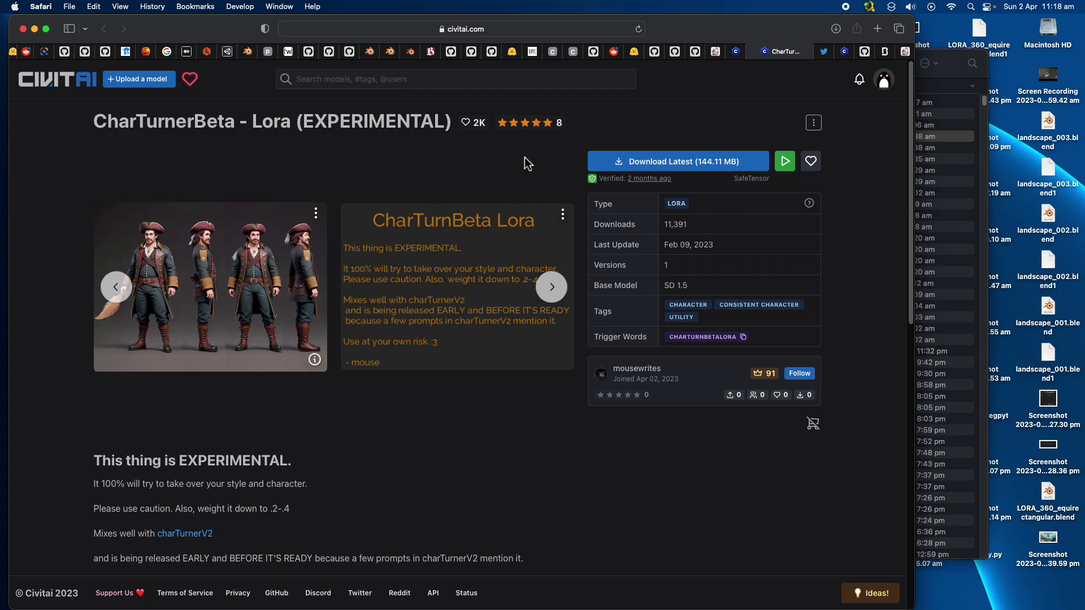
click(866, 54)
scroll(743, 274, down, 10)
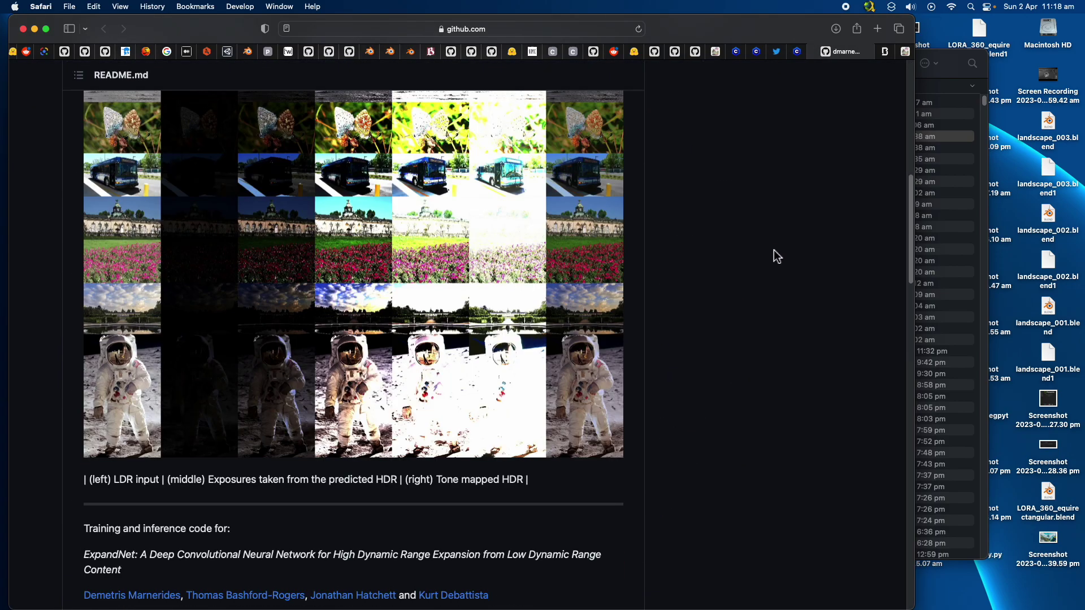
scroll(774, 255, up, 10)
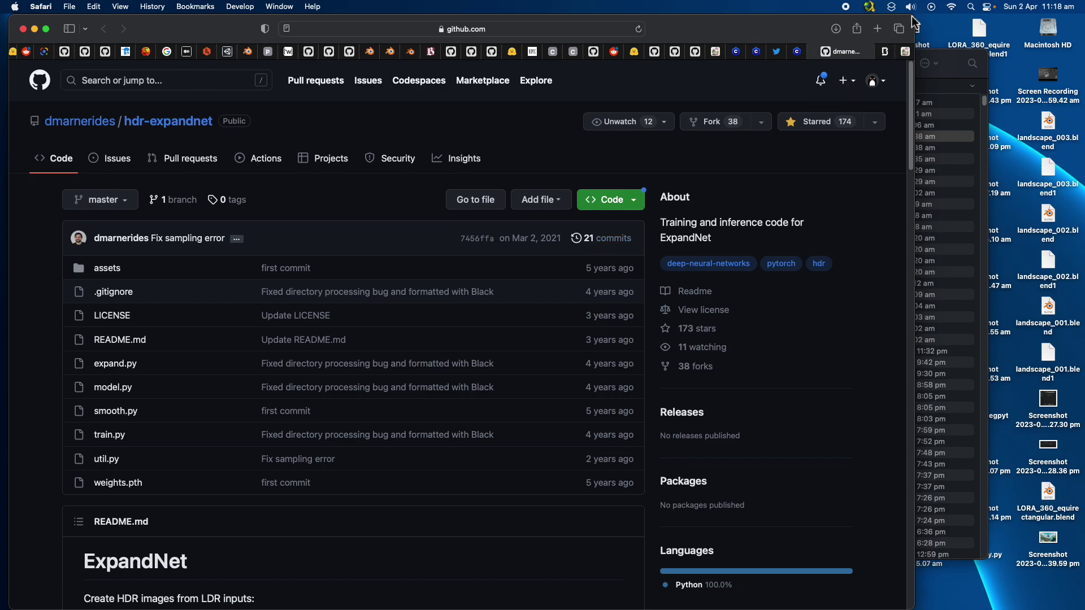
drag(918, 20, 1028, 17)
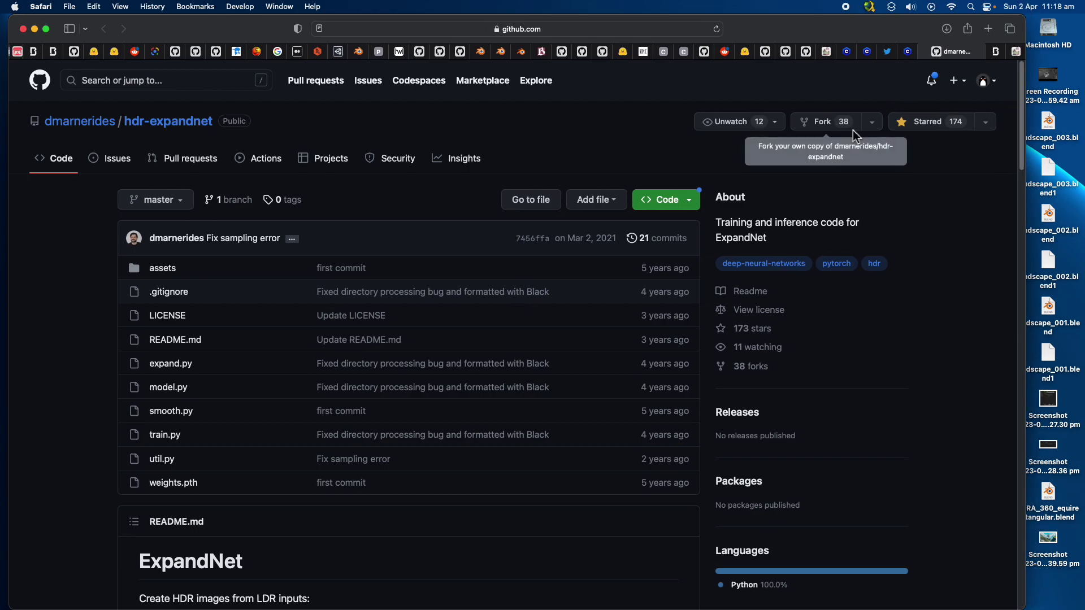
Step: Switch to Blender and view the toilet and sink model from another angle
key(ctrl+Right)
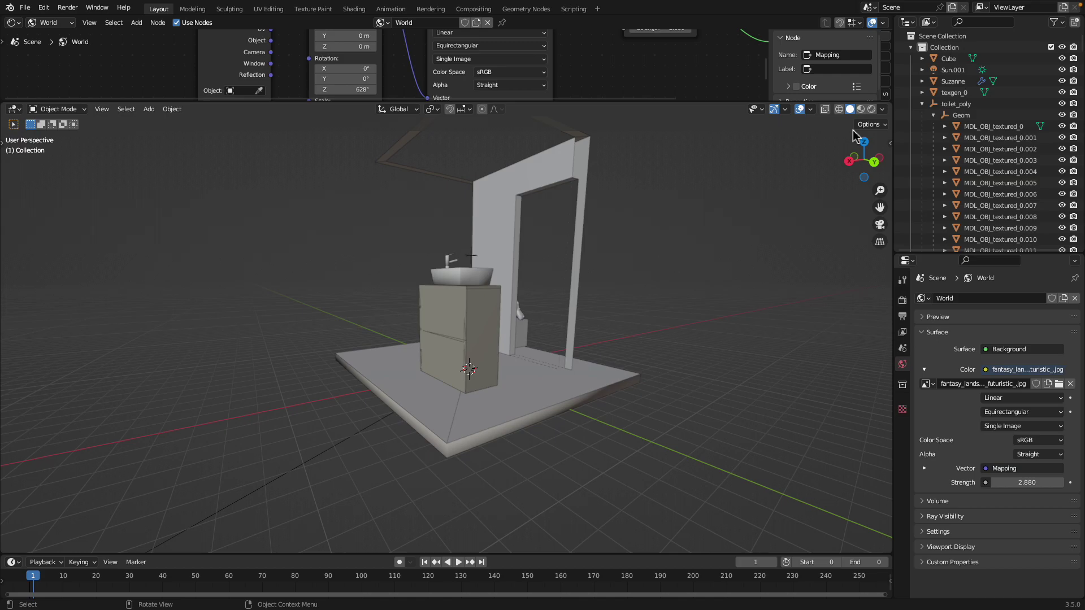
drag(495, 261, 650, 286)
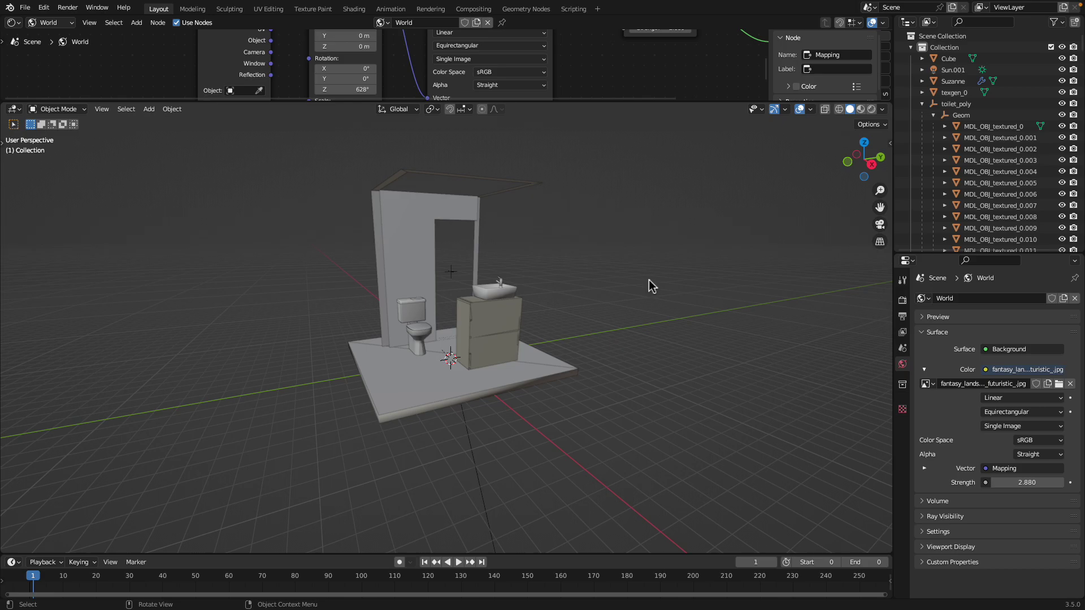
mouse_move(714, 7)
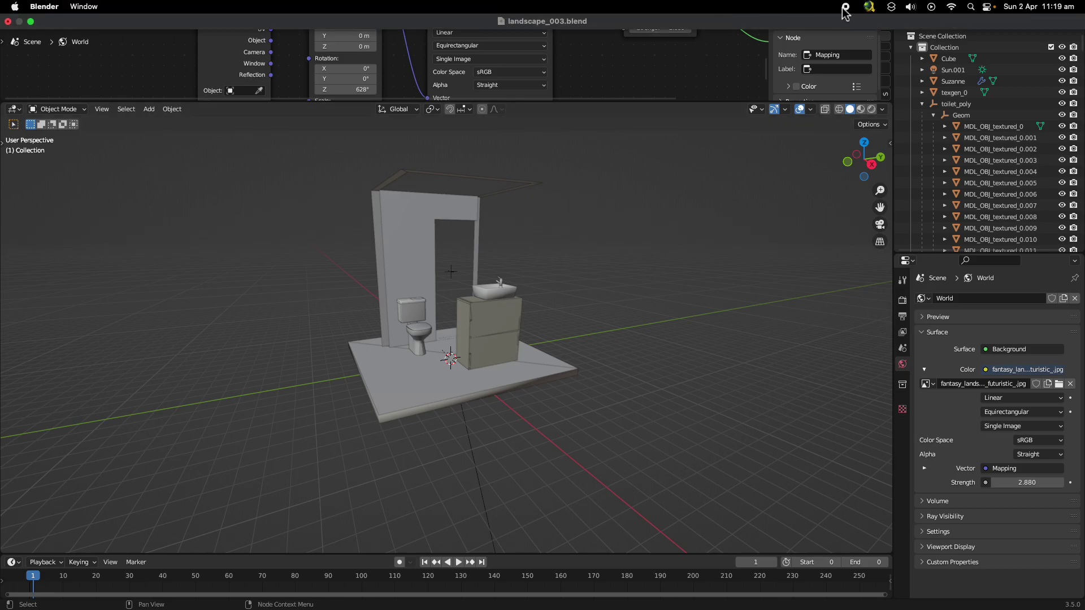